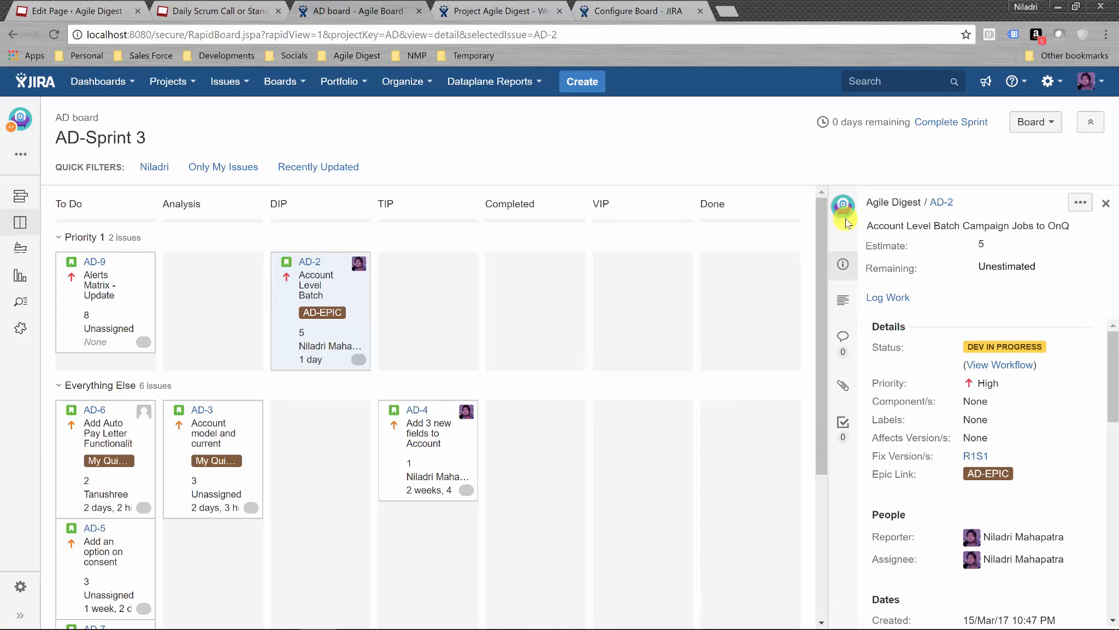
- Open the AD board's configuration and review how its columns map to statuses
{"action": "left_click", "coordinate": [1029, 123]}
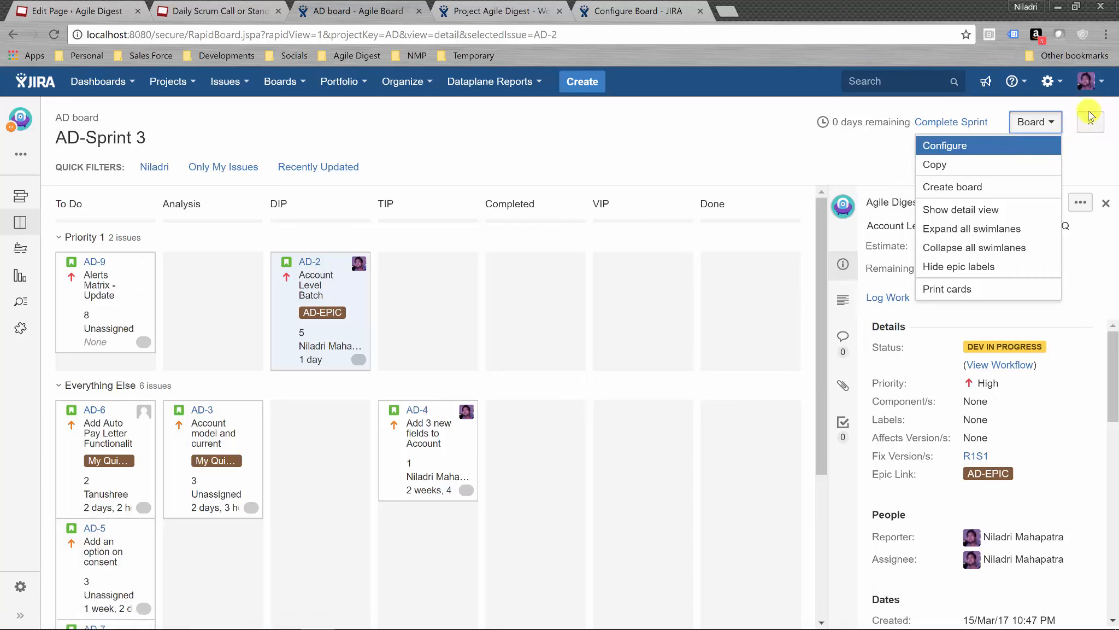
{"action": "left_click", "coordinate": [998, 147]}
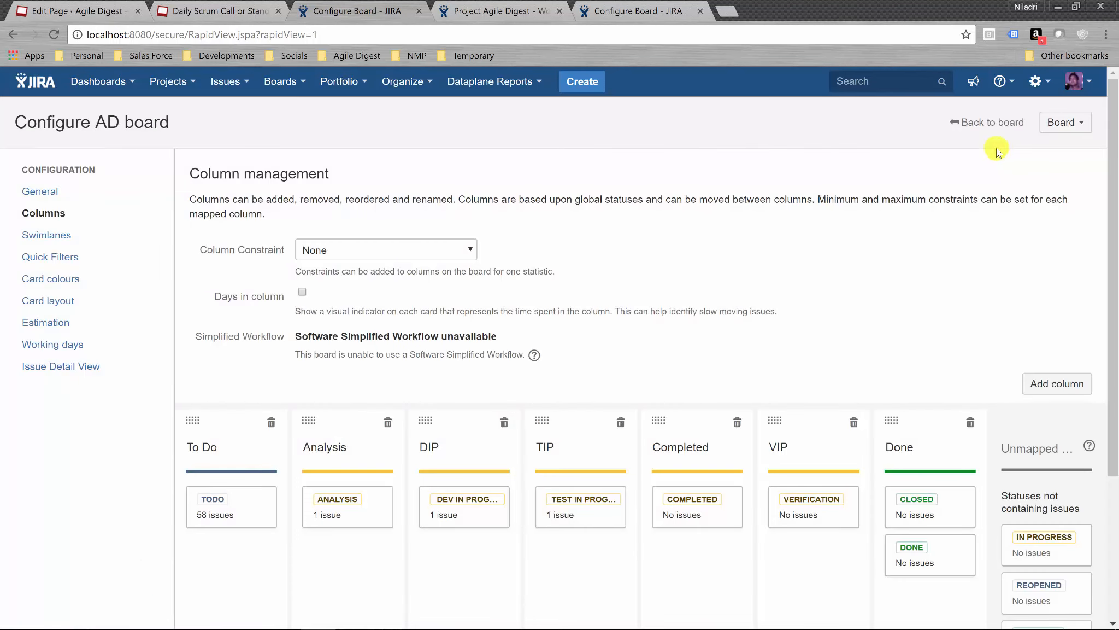
{"action": "left_click_drag", "start_coordinate": [1113, 279], "coordinate": [1108, 400]}
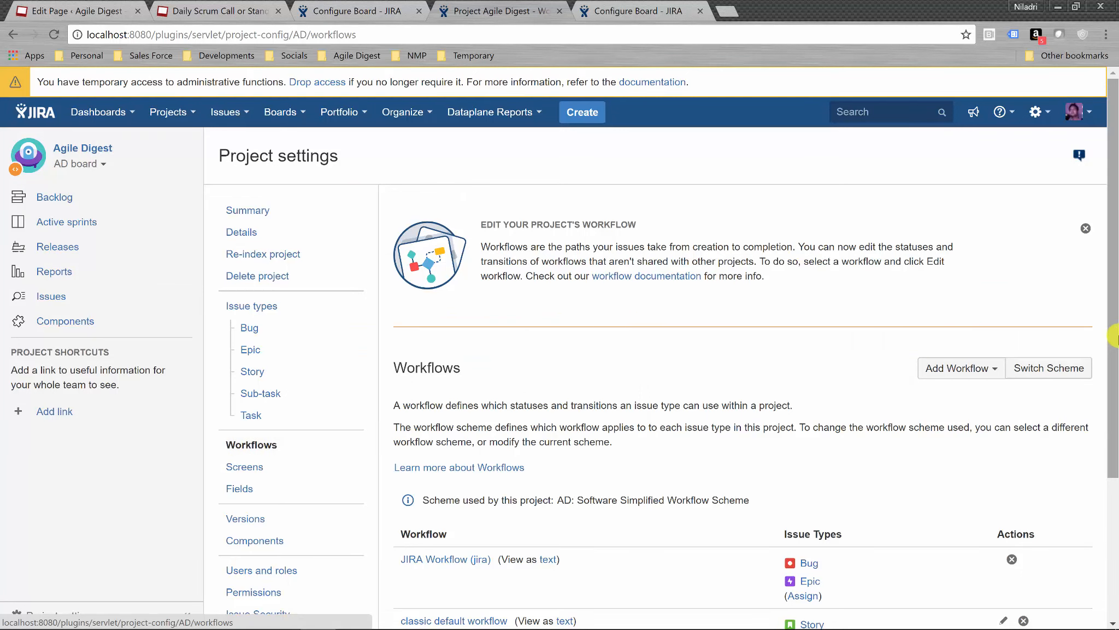
- Open the project's classic default workflow, used by the Story issue type, for editing as a diagram
{"action": "left_click_drag", "start_coordinate": [1115, 338], "coordinate": [1115, 492]}
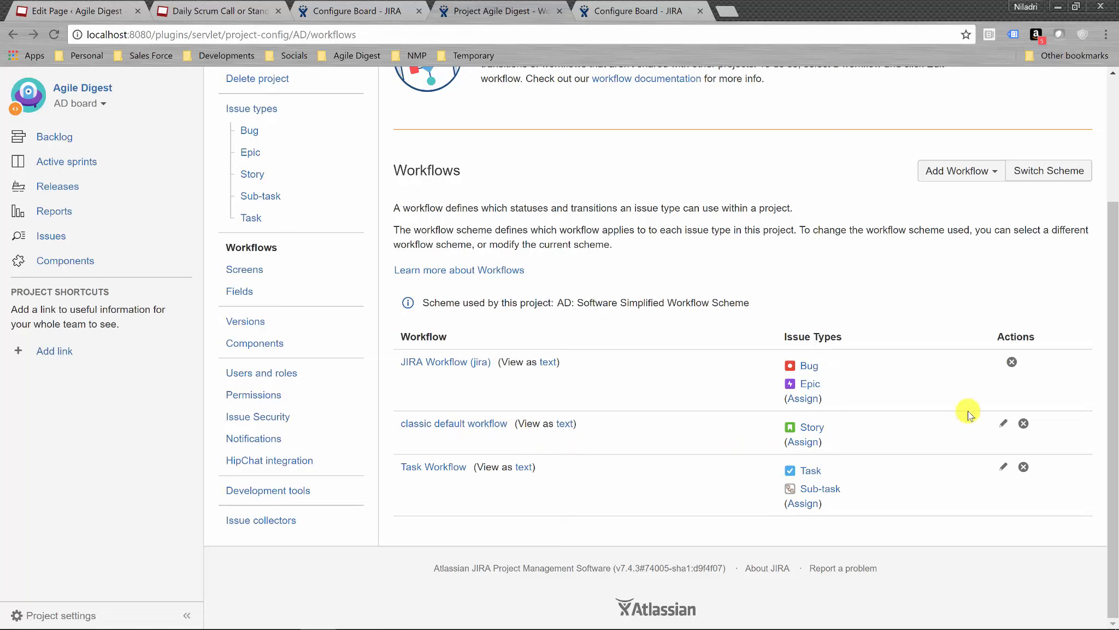
{"action": "left_click", "coordinate": [1004, 425]}
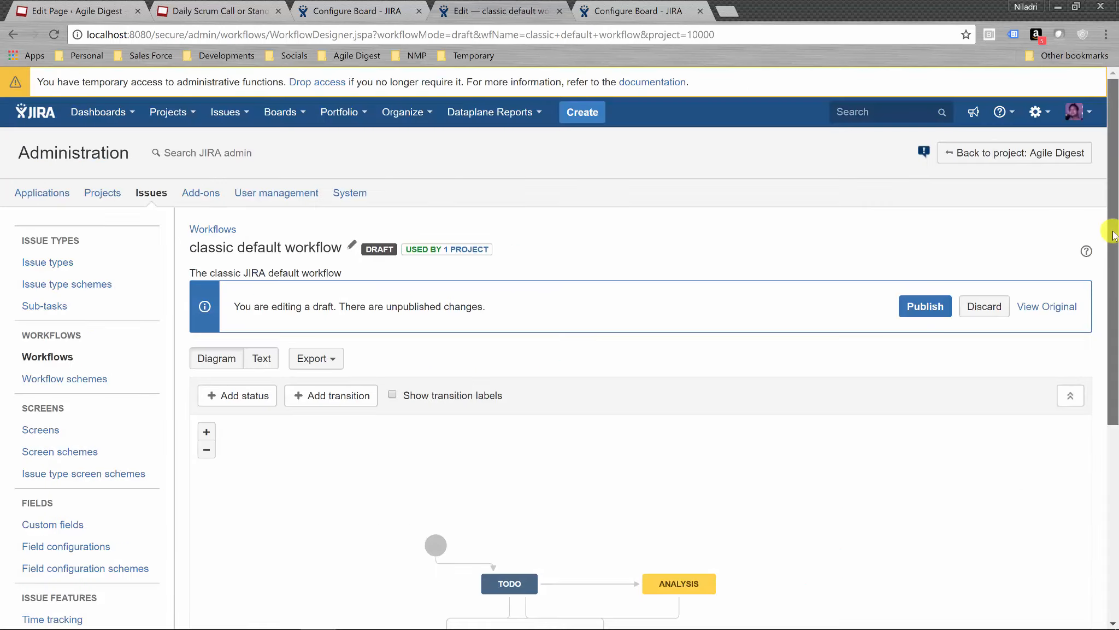
{"action": "left_click_drag", "start_coordinate": [1112, 245], "coordinate": [1115, 365]}
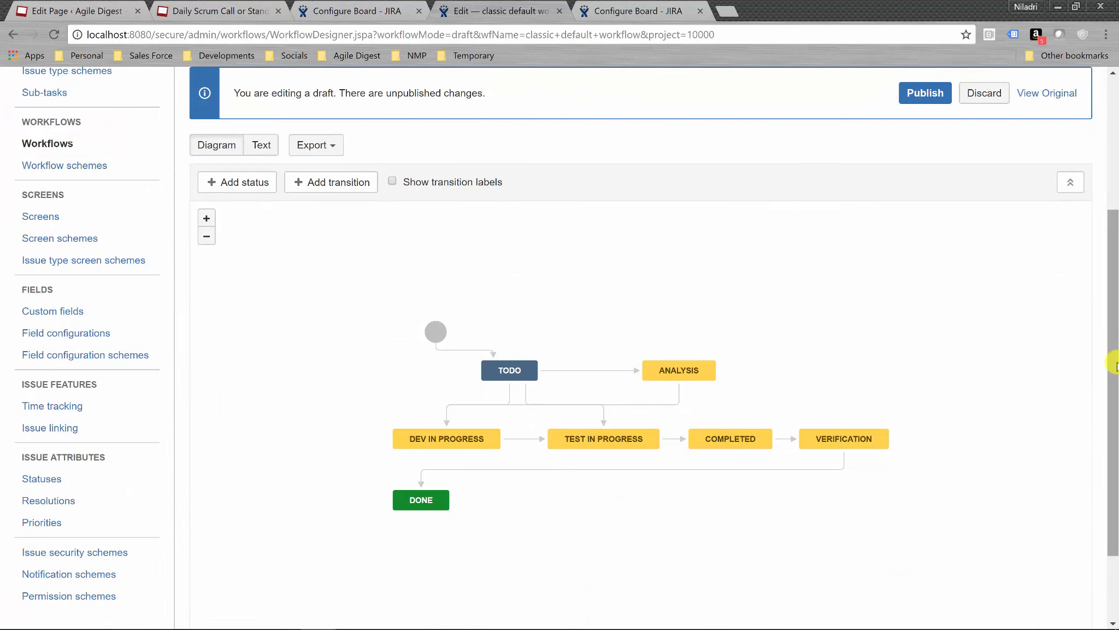
- Add a new status named Blocked to the workflow, with description Blocked and category In Progress
{"action": "left_click", "coordinate": [246, 183]}
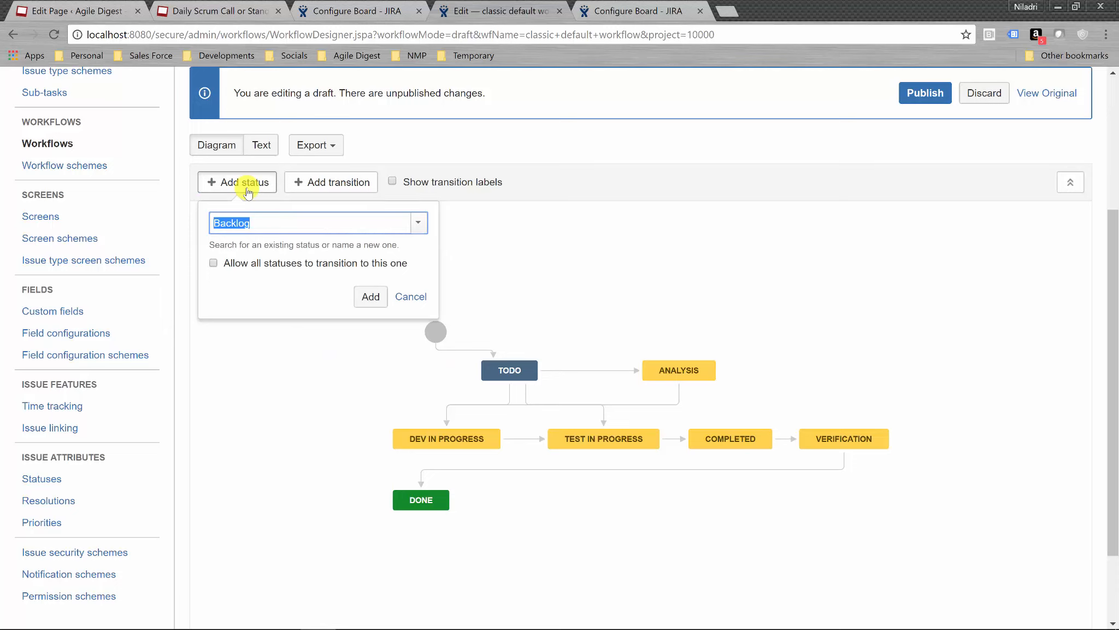
{"action": "type", "text": "Blocked"}
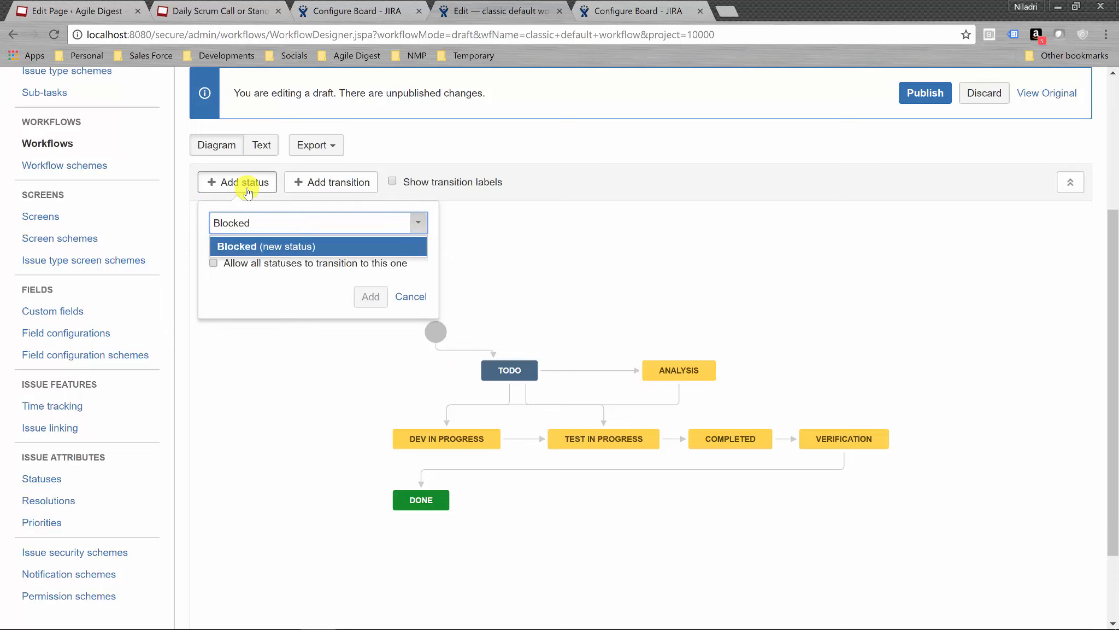
{"action": "left_click", "coordinate": [255, 247]}
{"action": "left_click", "coordinate": [371, 296]}
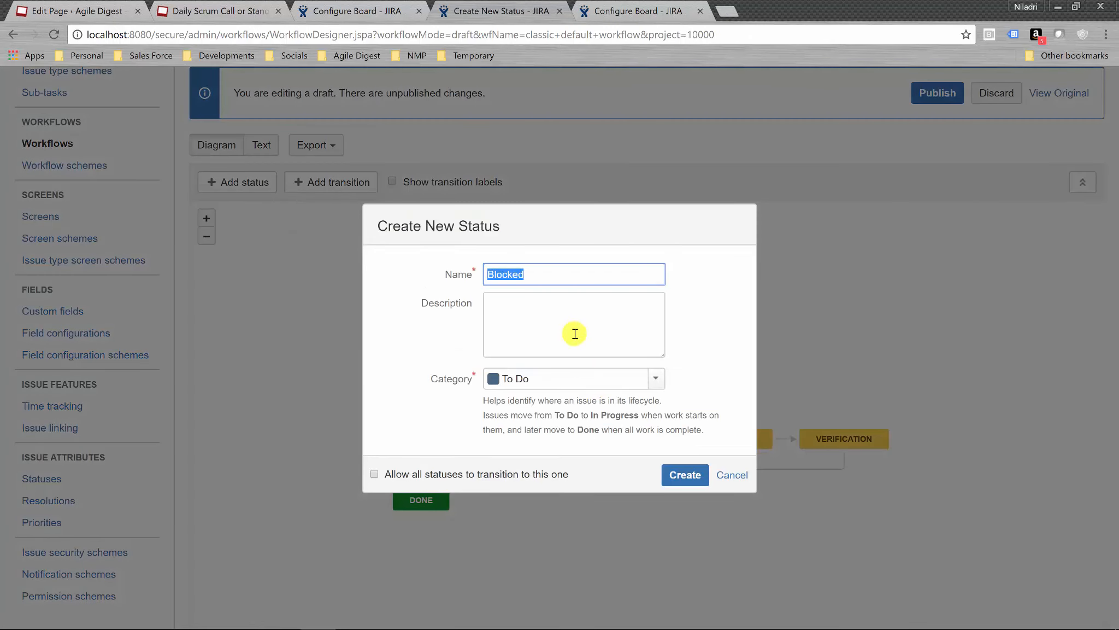
{"action": "left_click", "coordinate": [561, 324]}
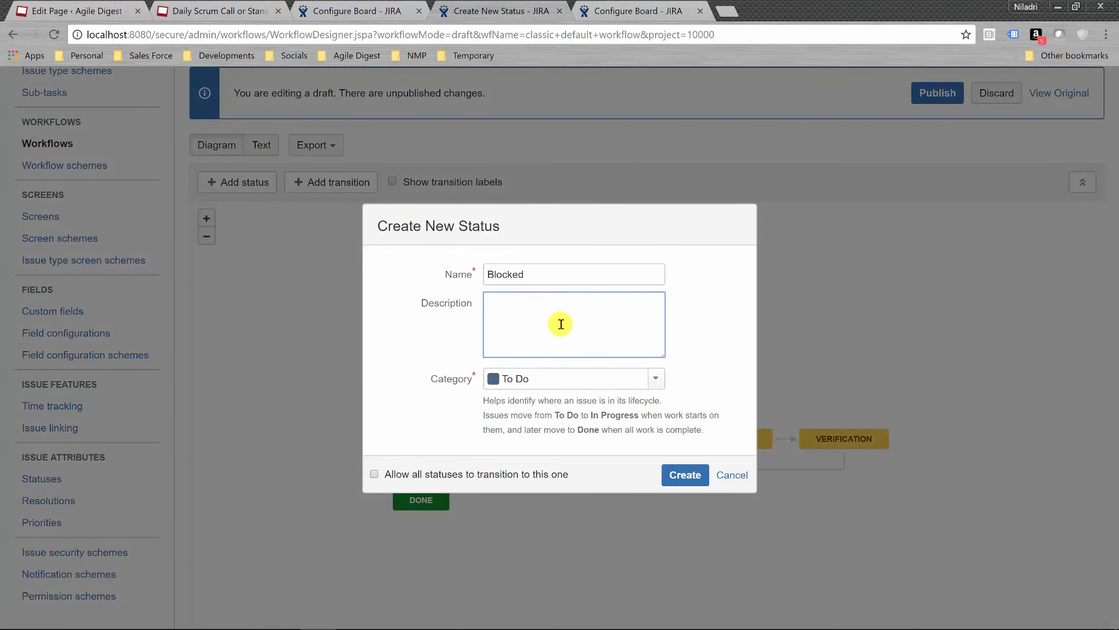
{"action": "type", "text": "Blocked"}
{"action": "left_click", "coordinate": [656, 382]}
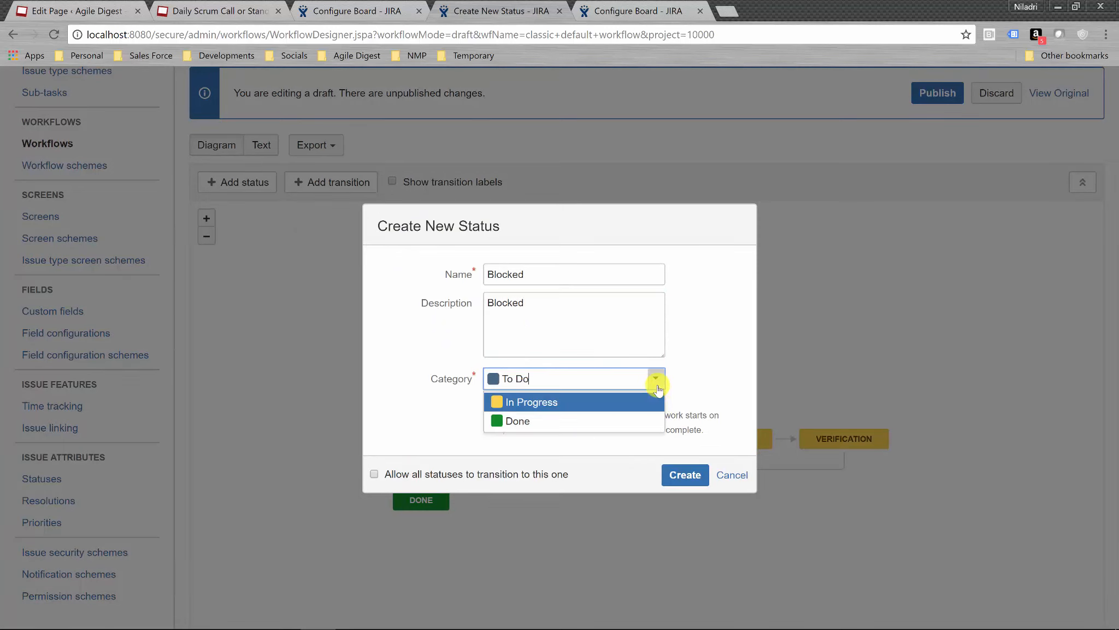
{"action": "left_click", "coordinate": [572, 409]}
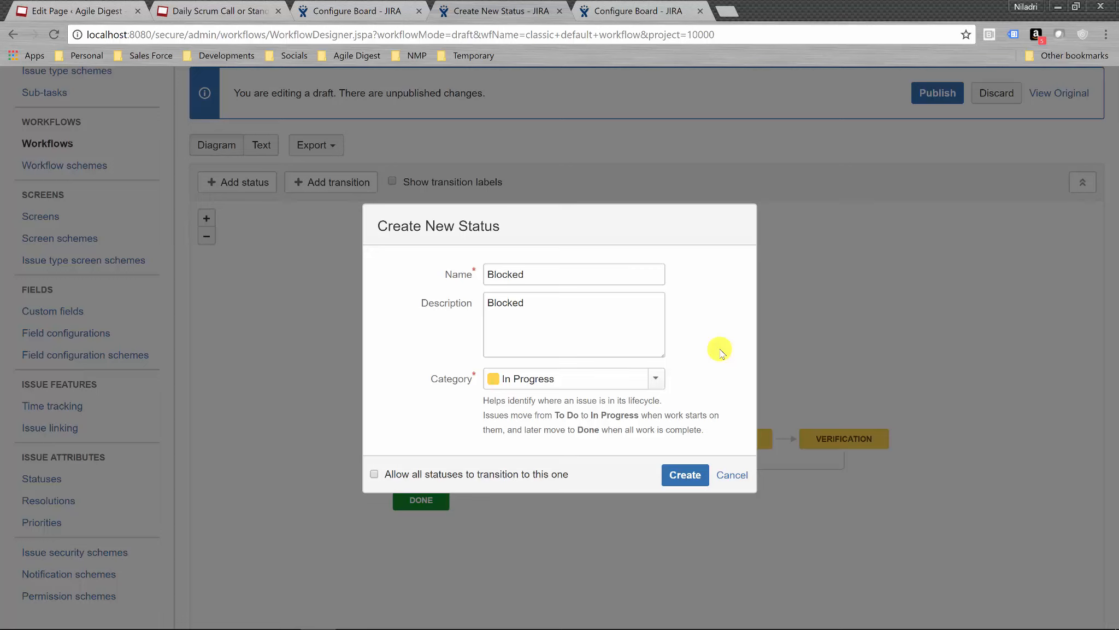
{"action": "left_click", "coordinate": [683, 480]}
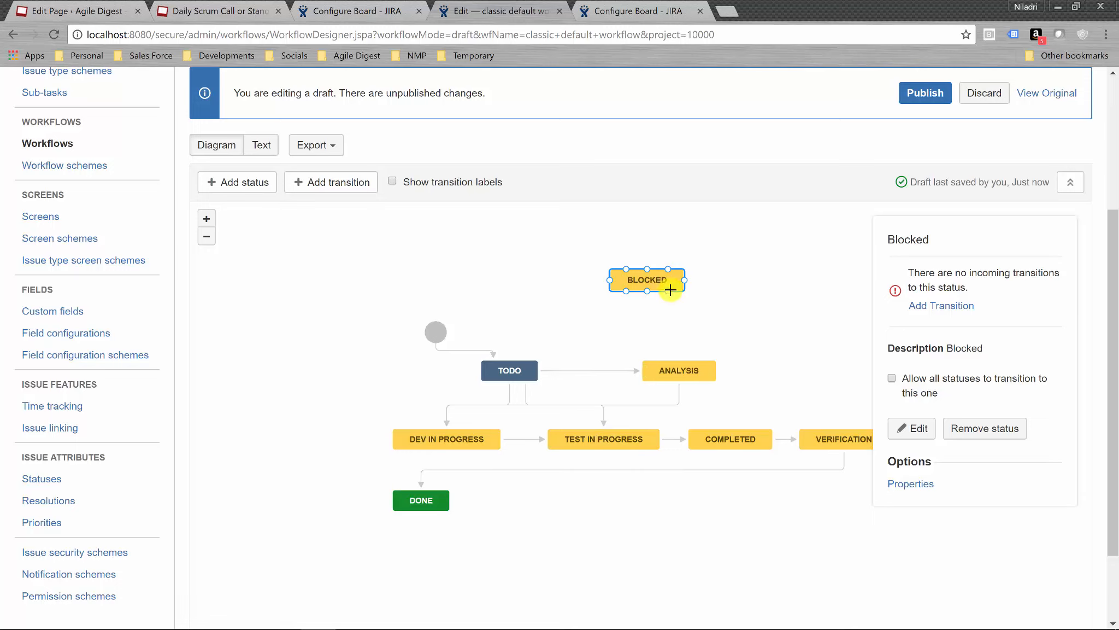
- Place the Blocked status beside Dev in Progress in the diagram and publish the draft workflow without a backup copy
{"action": "left_click_drag", "start_coordinate": [669, 280], "coordinate": [550, 287]}
{"action": "left_click_drag", "start_coordinate": [372, 354], "coordinate": [289, 438]}
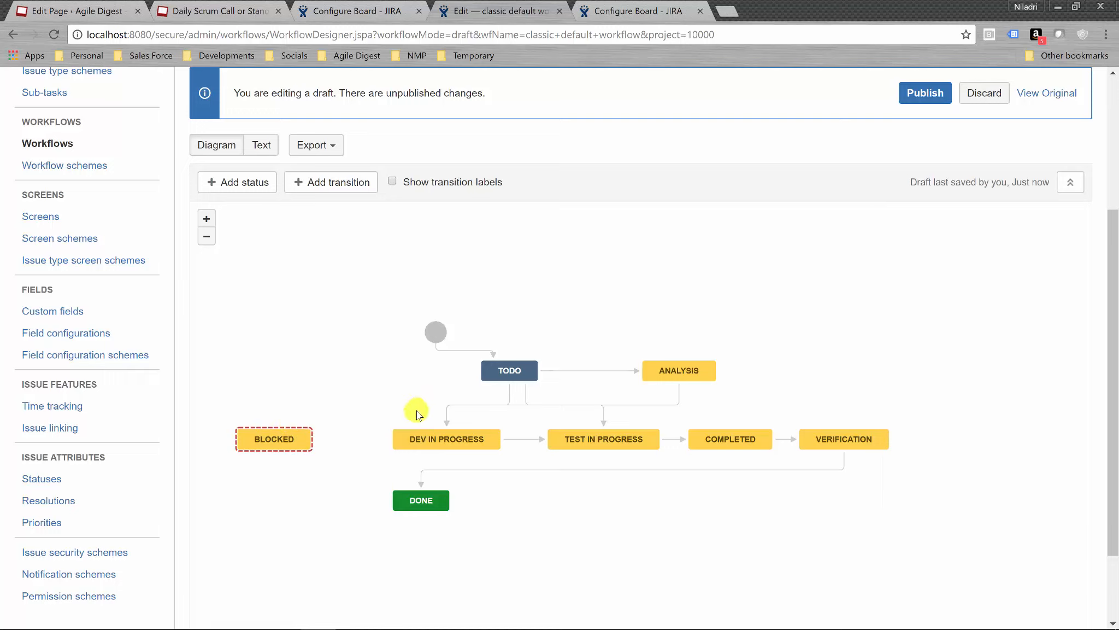
{"action": "left_click", "coordinate": [922, 94]}
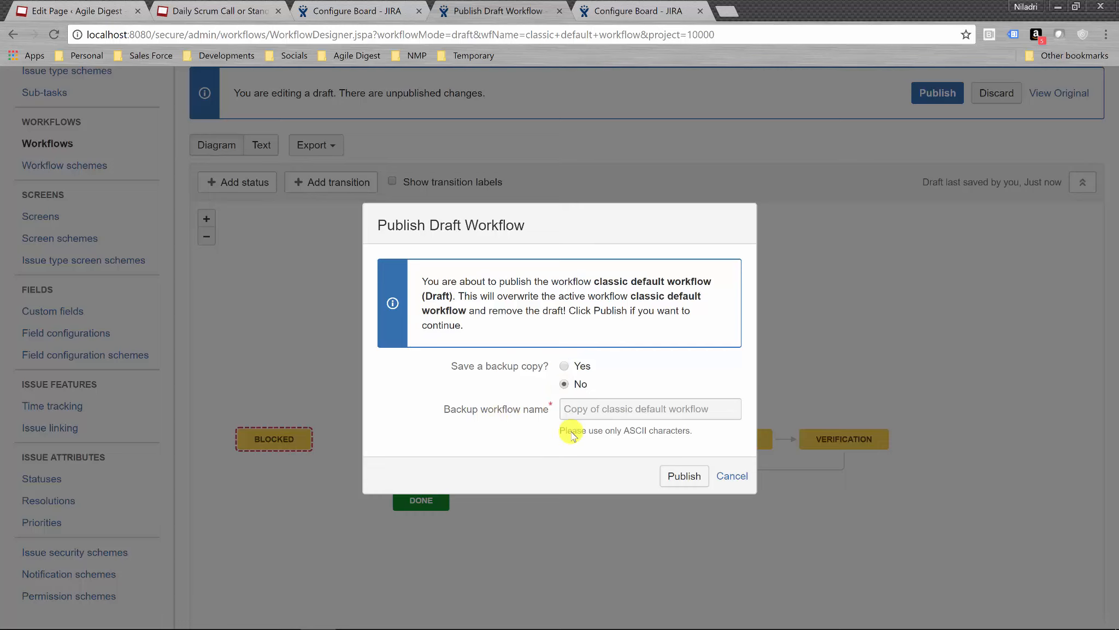
{"action": "left_click", "coordinate": [683, 476]}
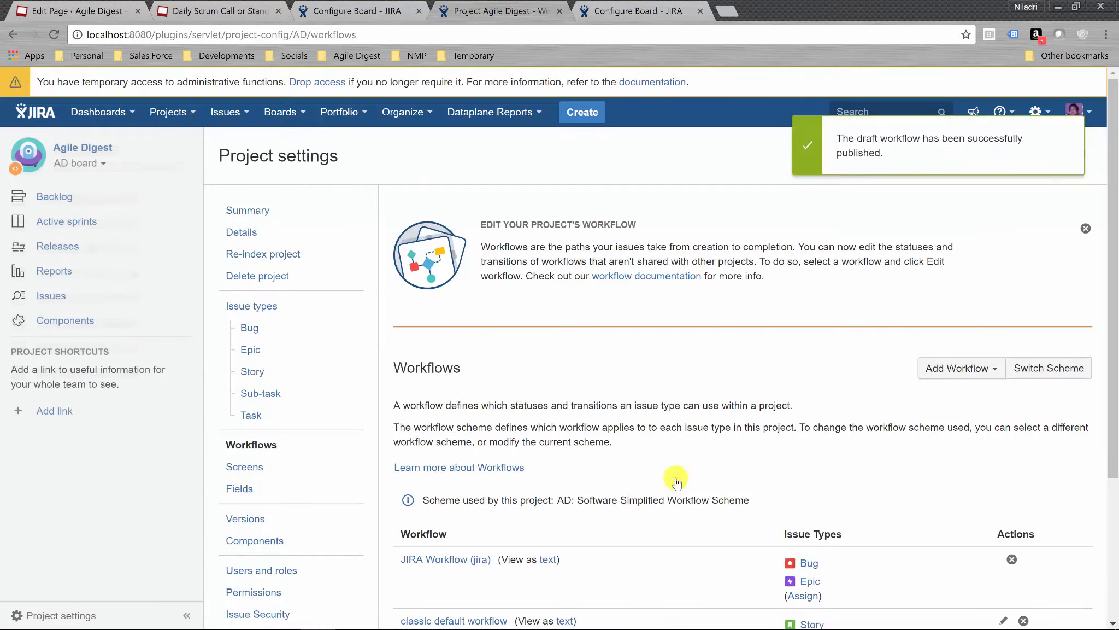
- Reload the AD board's column configuration and add a column named Blocked
{"action": "scroll", "coordinate": [749, 392], "scroll_direction": "down", "scroll_amount": 2}
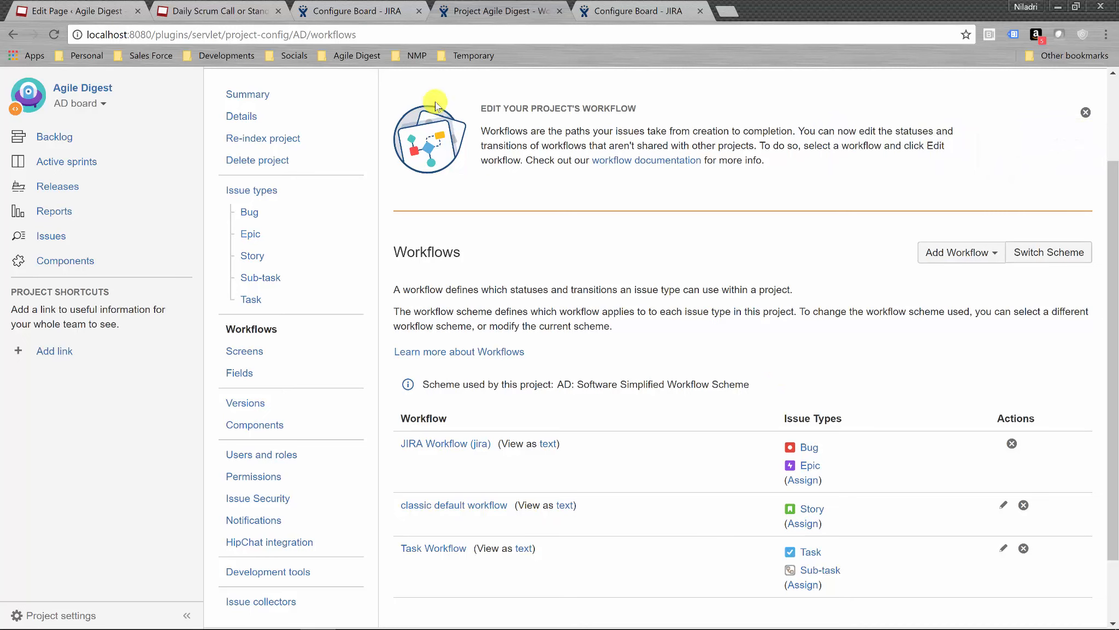
{"action": "left_click", "coordinate": [371, 13]}
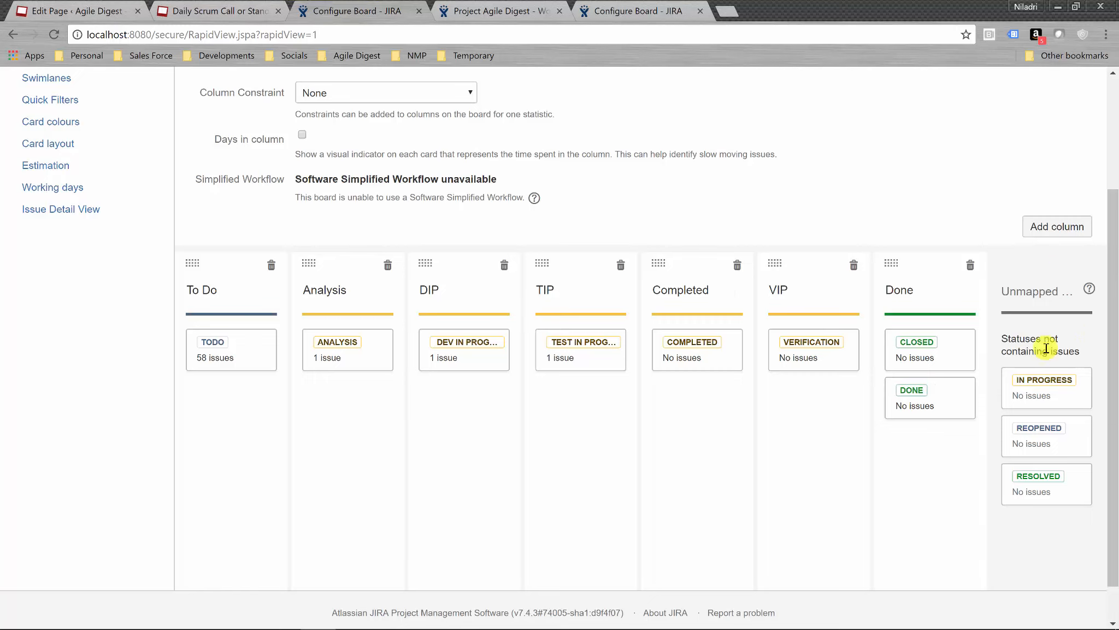
{"action": "left_click", "coordinate": [55, 33]}
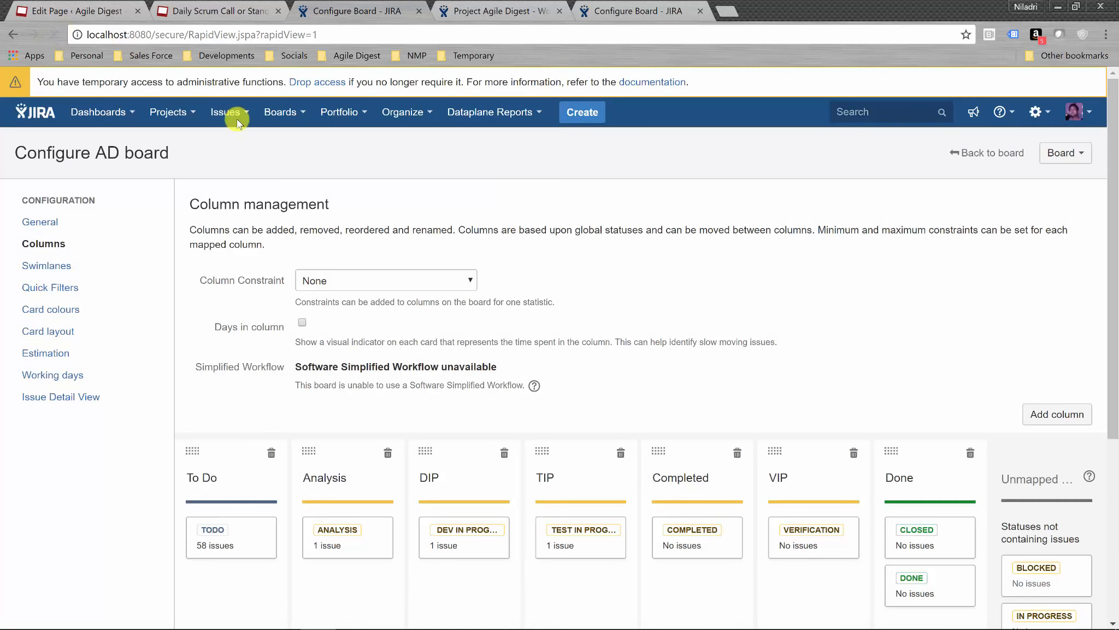
{"action": "scroll", "coordinate": [772, 259], "scroll_direction": "down", "scroll_amount": 3}
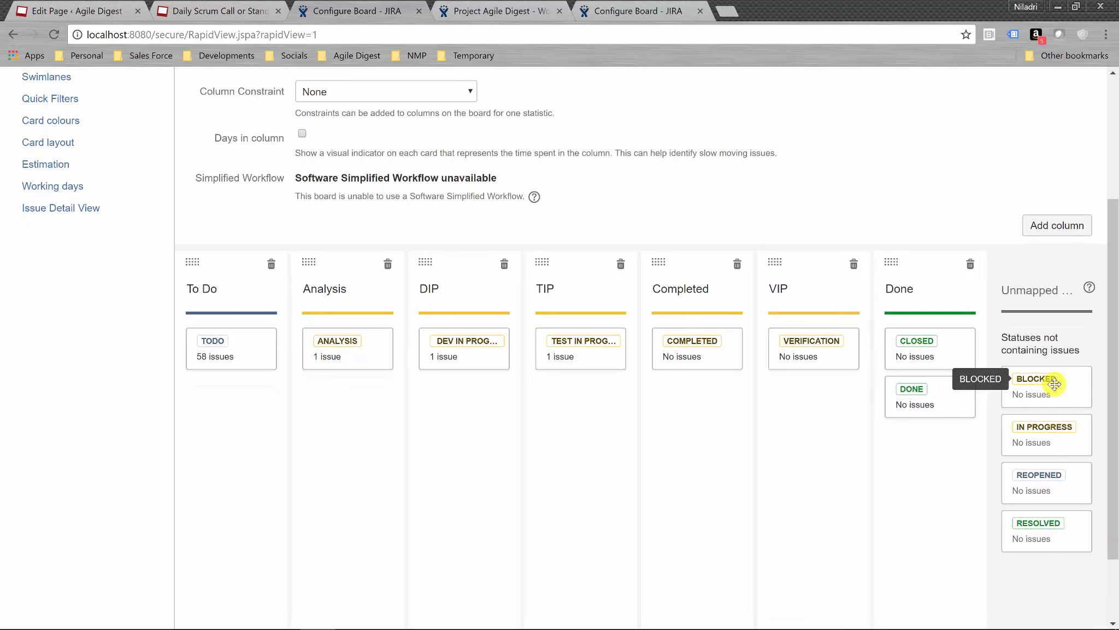
{"action": "left_click", "coordinate": [1056, 232]}
{"action": "type", "text": "Blocke"}
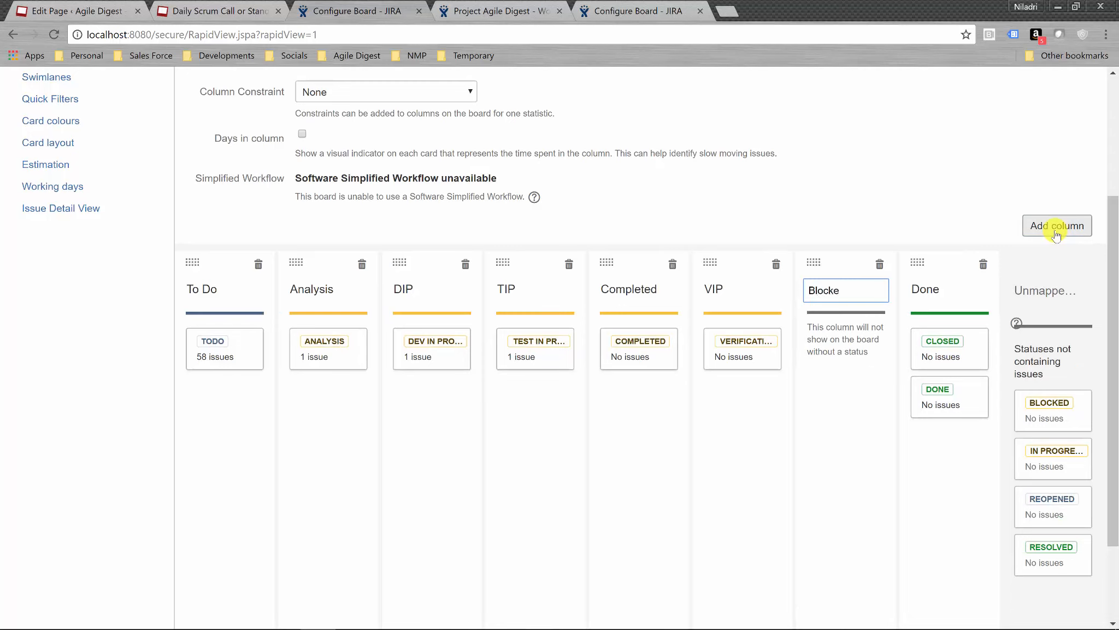
{"action": "type", "text": "d"}
{"action": "left_click", "coordinate": [850, 140]}
- Move the Blocked column ahead of To Do, map the unmapped Blocked status to it, and return to the board
{"action": "left_click_drag", "start_coordinate": [813, 263], "coordinate": [198, 260]}
{"action": "left_click_drag", "start_coordinate": [1046, 418], "coordinate": [224, 348]}
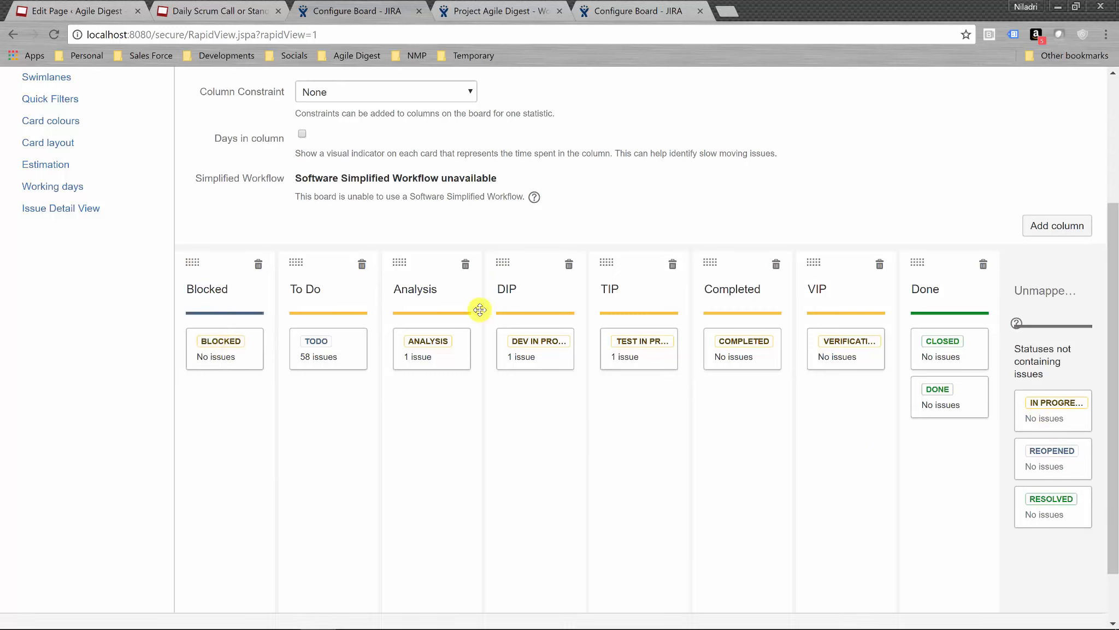
{"action": "scroll", "coordinate": [1114, 218], "scroll_direction": "up", "scroll_amount": 2}
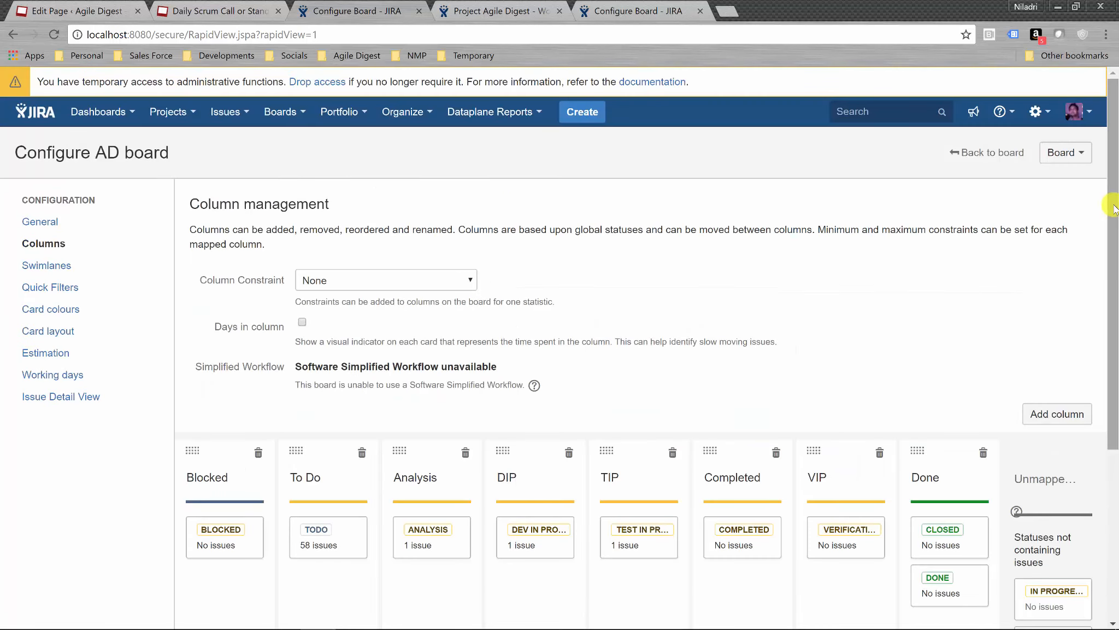
{"action": "left_click", "coordinate": [999, 159]}
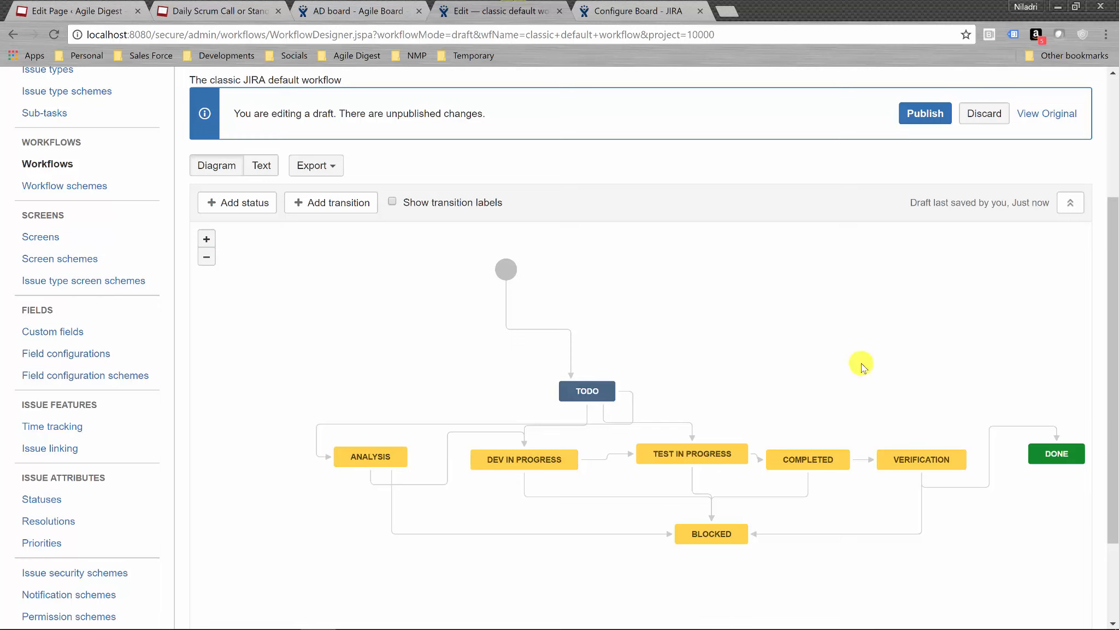
- Publish the classic default workflow draft containing the transitions into Blocked, without saving a backup copy
{"action": "left_click", "coordinate": [918, 115]}
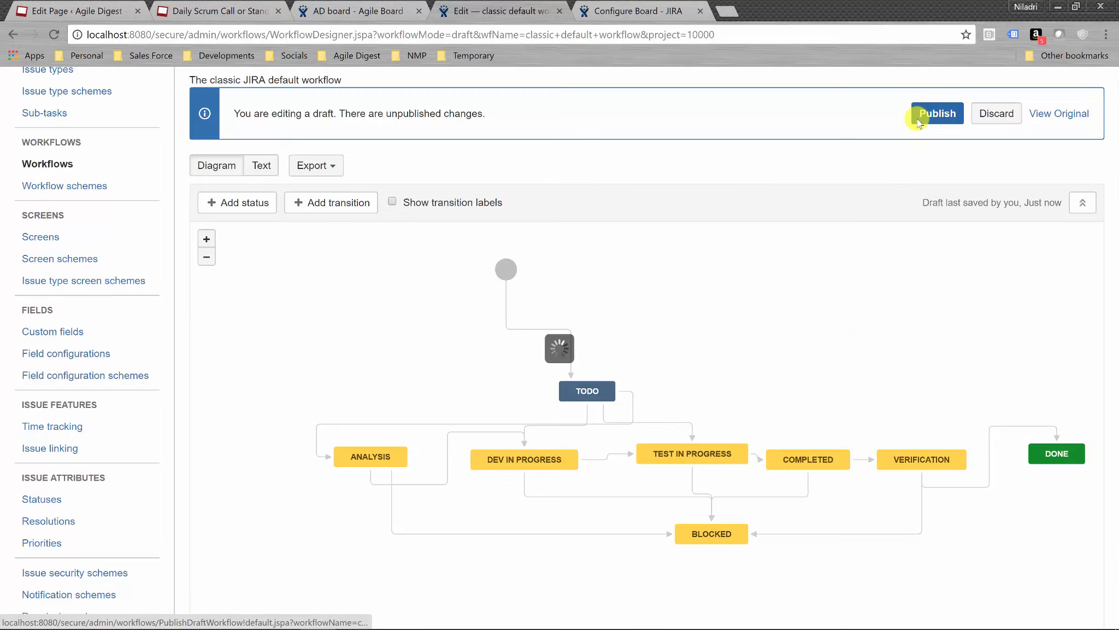
{"action": "left_click", "coordinate": [569, 387]}
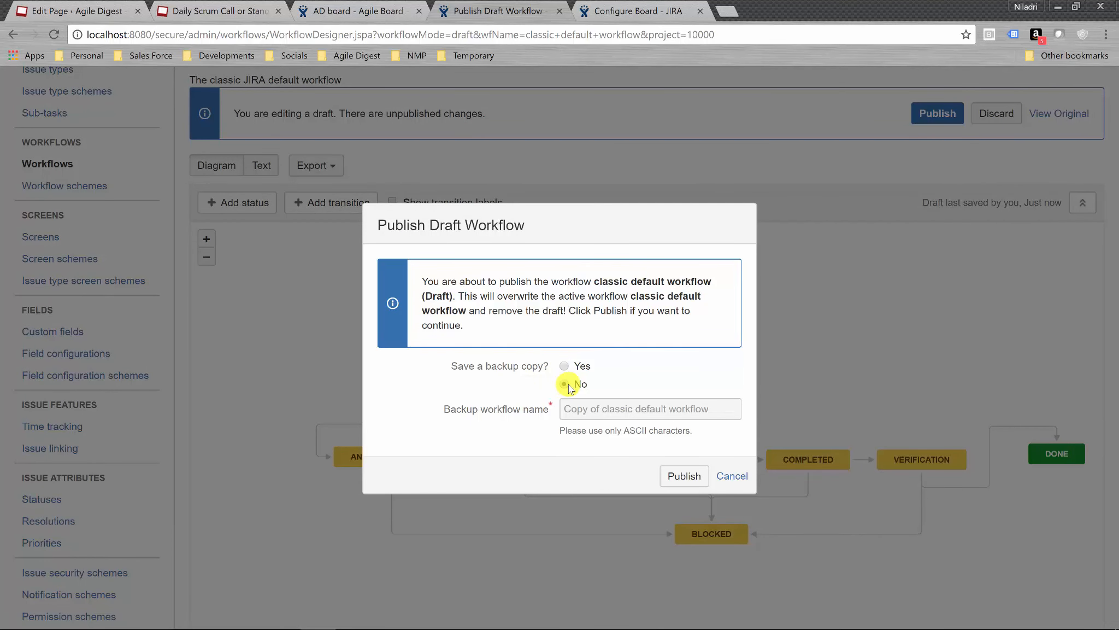
{"action": "left_click", "coordinate": [683, 476]}
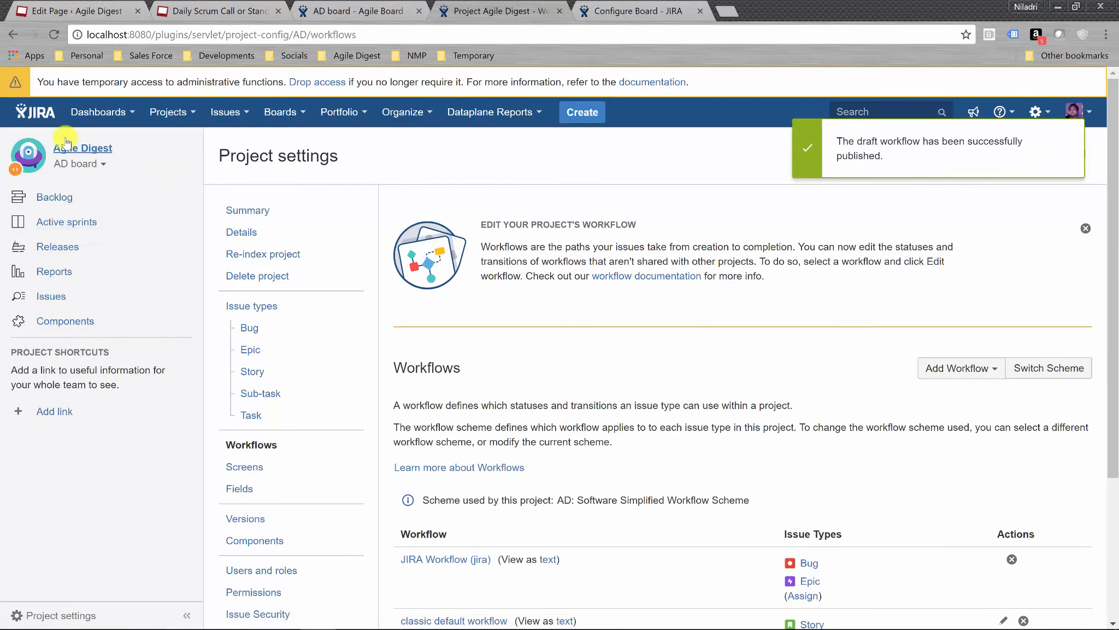
- Refresh the AD board and move issue AD-4 from the TIP column to Blocked
{"action": "left_click", "coordinate": [339, 8]}
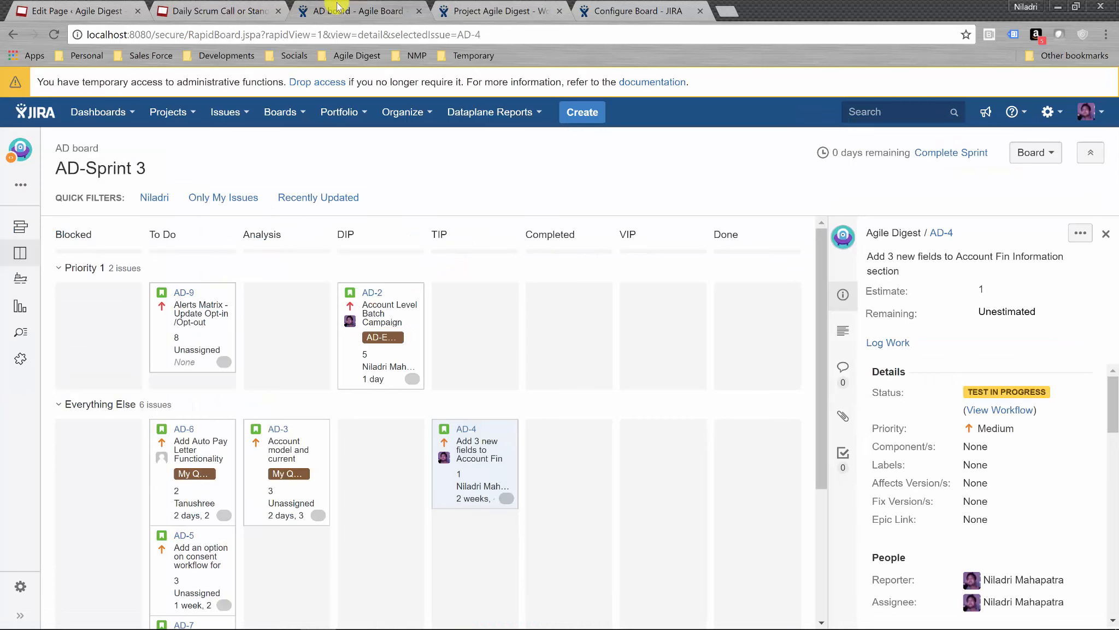
{"action": "left_click", "coordinate": [53, 35]}
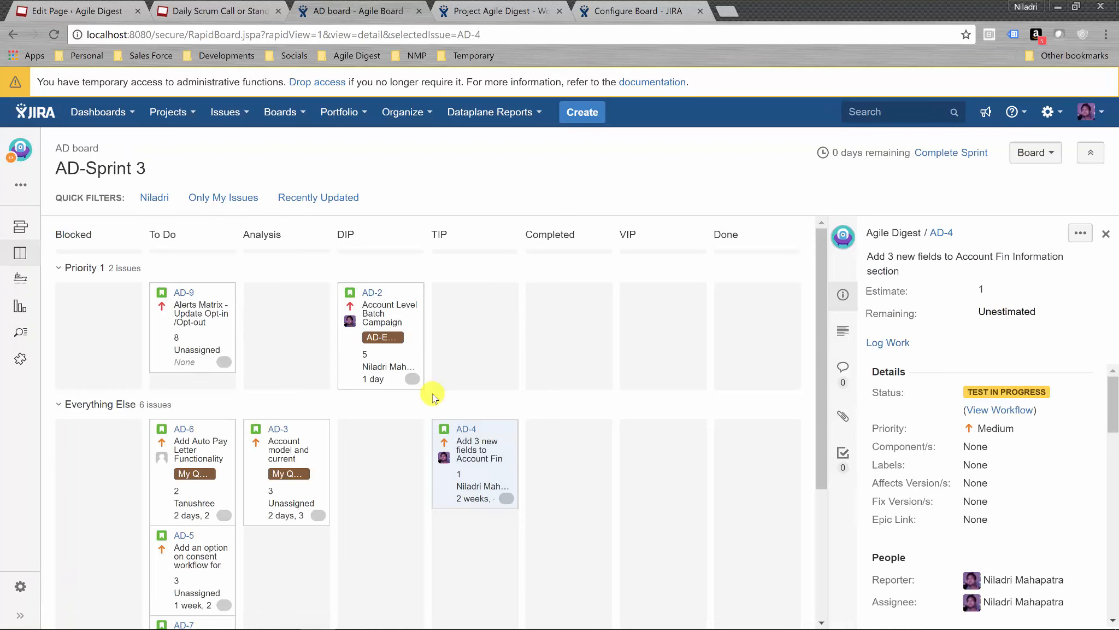
{"action": "left_click_drag", "start_coordinate": [481, 463], "coordinate": [94, 467]}
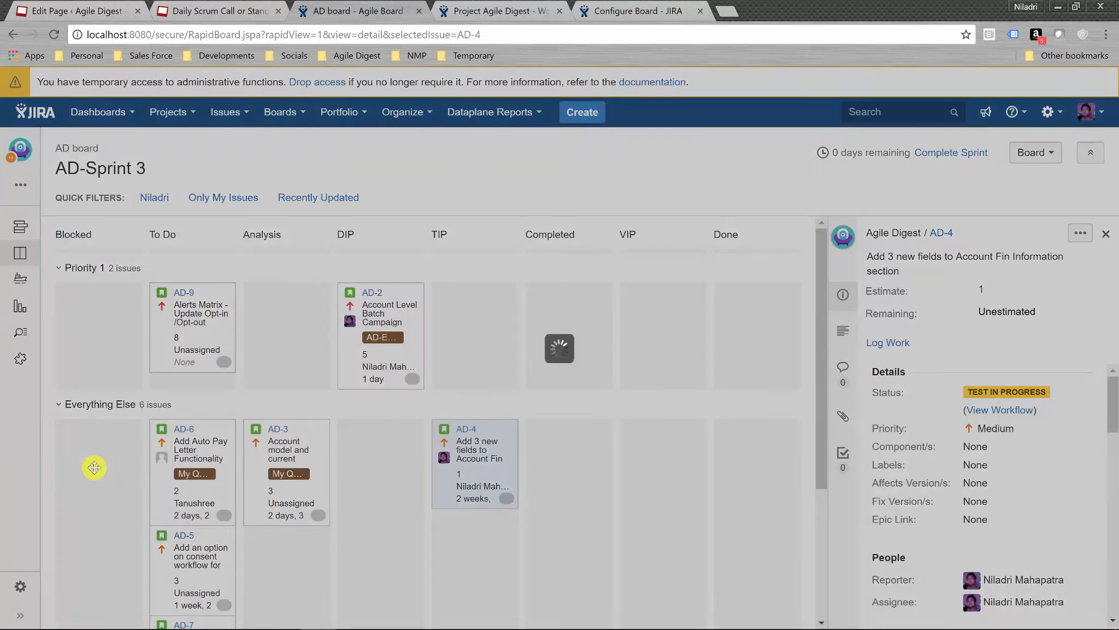
- Try to move issue AD-5 from the To Do column to Blocked
{"action": "scroll", "coordinate": [624, 497], "scroll_direction": "down", "scroll_amount": 4}
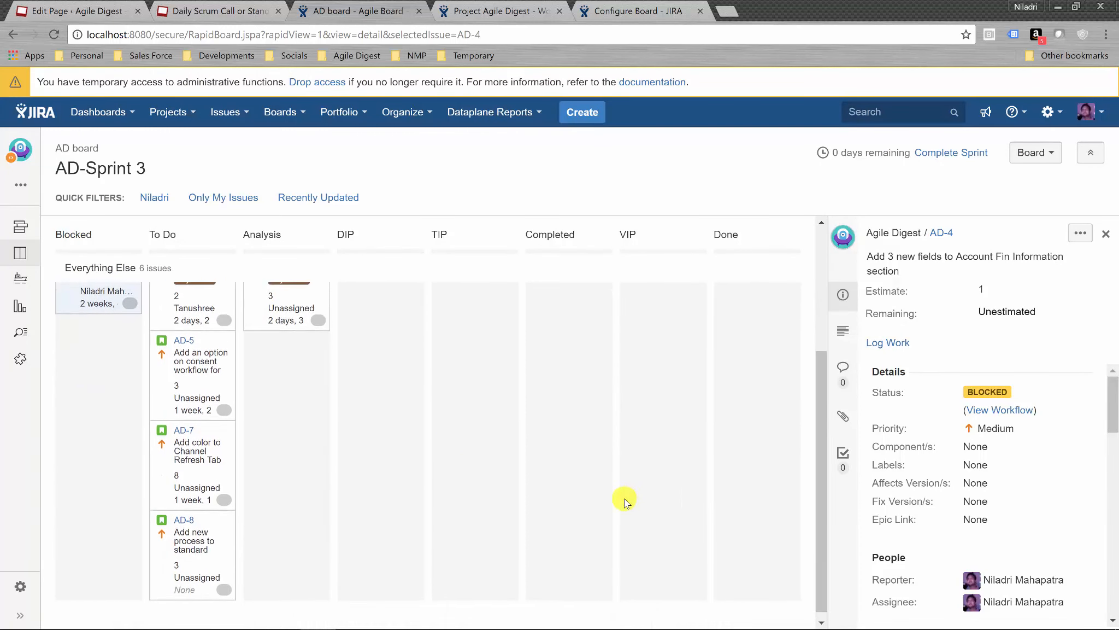
{"action": "scroll", "coordinate": [624, 497], "scroll_direction": "up", "scroll_amount": 4}
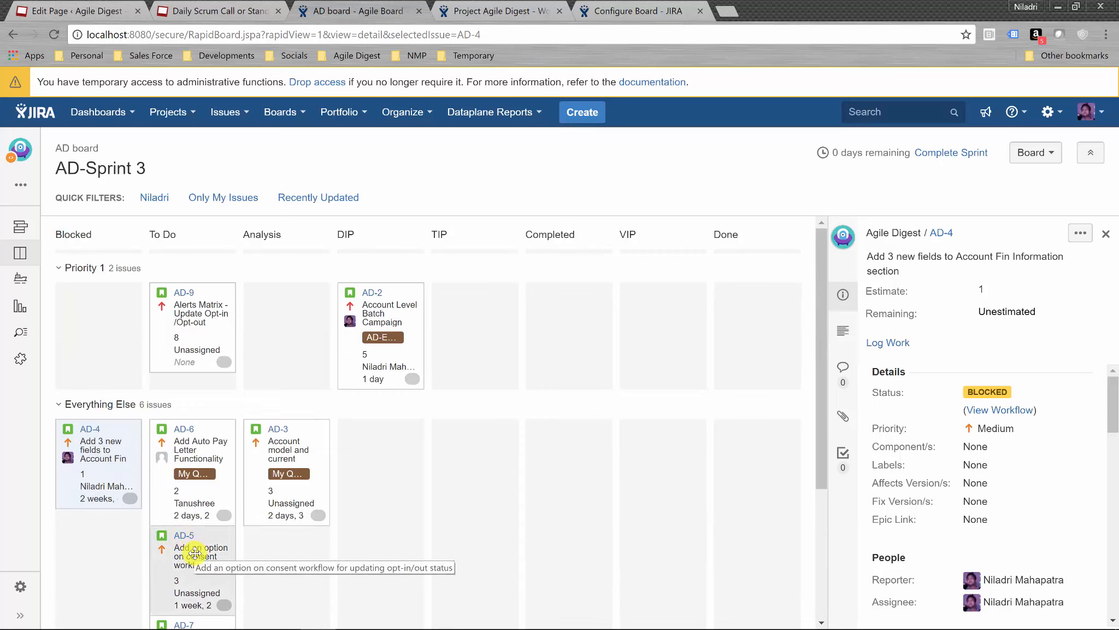
{"action": "left_click_drag", "start_coordinate": [195, 554], "coordinate": [104, 544]}
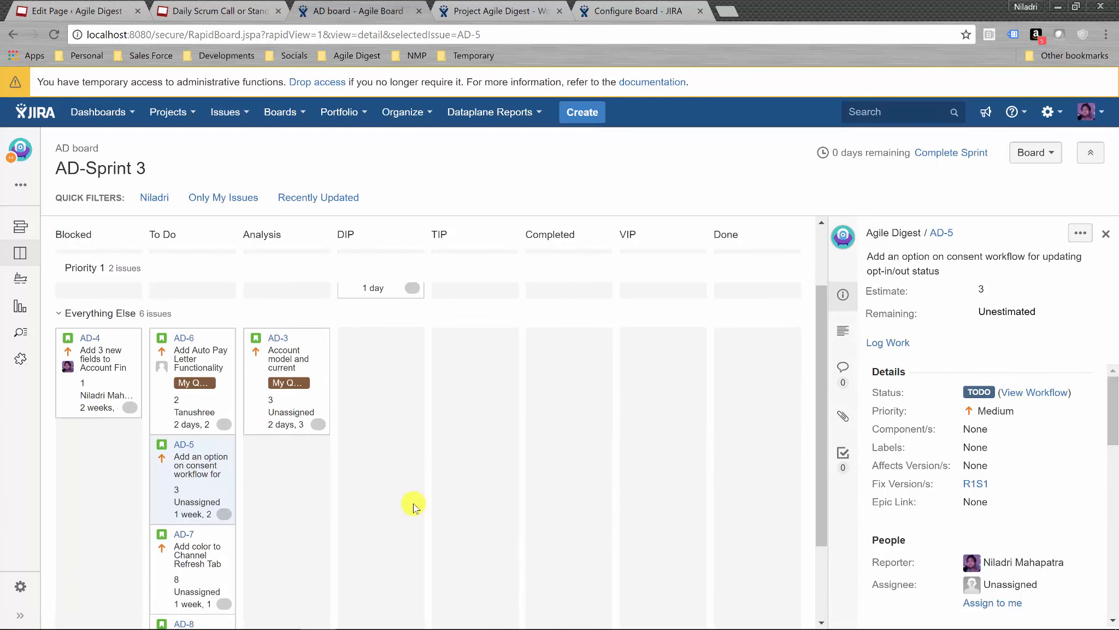
{"action": "mouse_move", "coordinate": [170, 480]}
{"action": "left_mouse_down"}
{"action": "mouse_move", "coordinate": [81, 478]}
{"action": "mouse_move", "coordinate": [184, 480]}
{"action": "left_mouse_up"}
- Return to the project's workflow settings and open the classic default workflow for editing again
{"action": "left_click", "coordinate": [530, 10]}
{"action": "scroll", "coordinate": [940, 425], "scroll_direction": "down", "scroll_amount": 2}
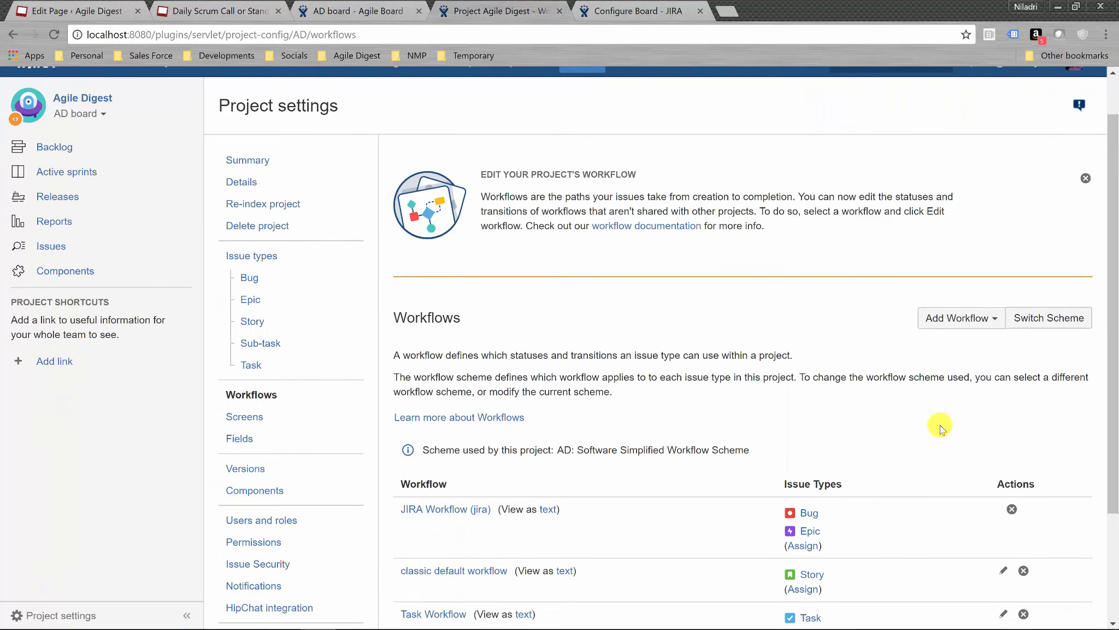
{"action": "left_click", "coordinate": [1005, 516]}
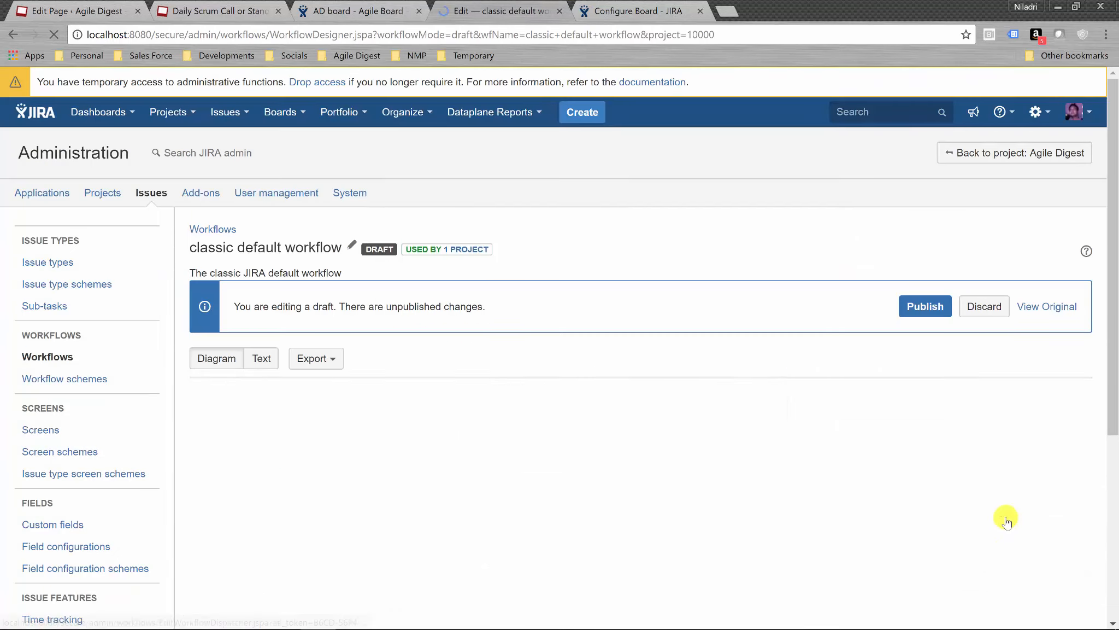
- Review the workflow's transitions into Blocked, then on the AD board move issue AD-9 from To Do to Analysis and on to Blocked
{"action": "scroll", "coordinate": [725, 364], "scroll_direction": "down", "scroll_amount": 4}
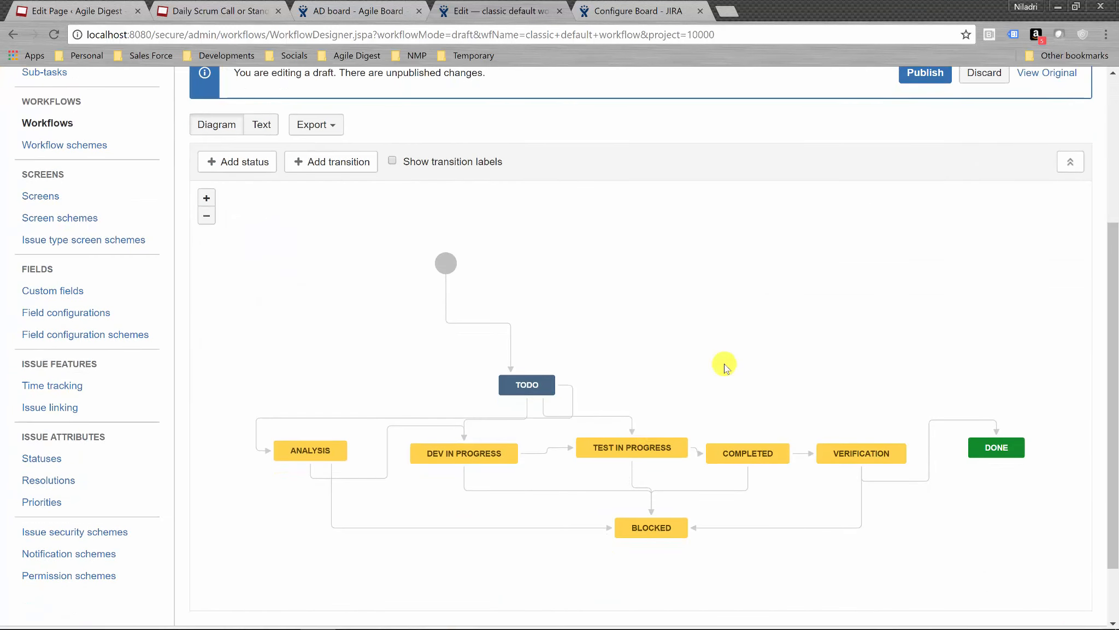
{"action": "left_click", "coordinate": [634, 538]}
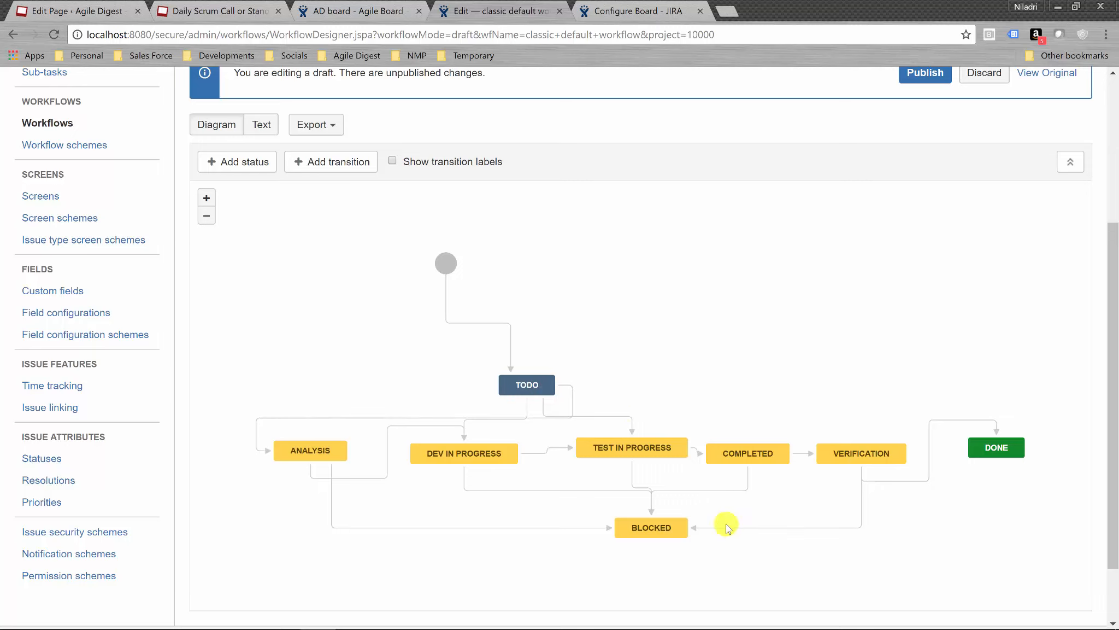
{"action": "left_click", "coordinate": [356, 11]}
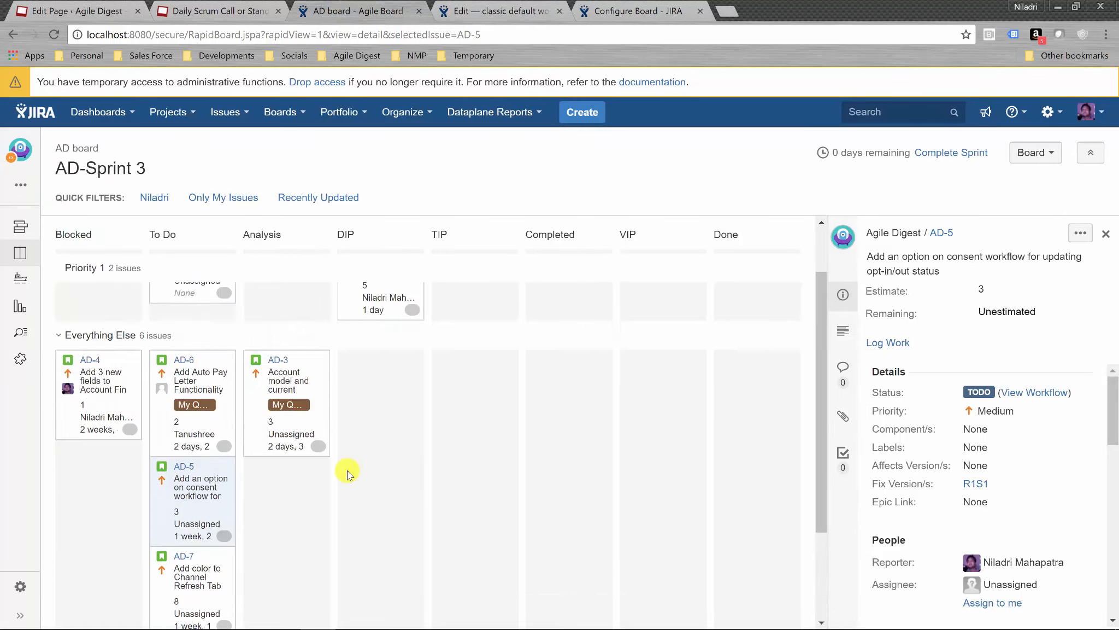
{"action": "left_click_drag", "start_coordinate": [198, 342], "coordinate": [263, 345]}
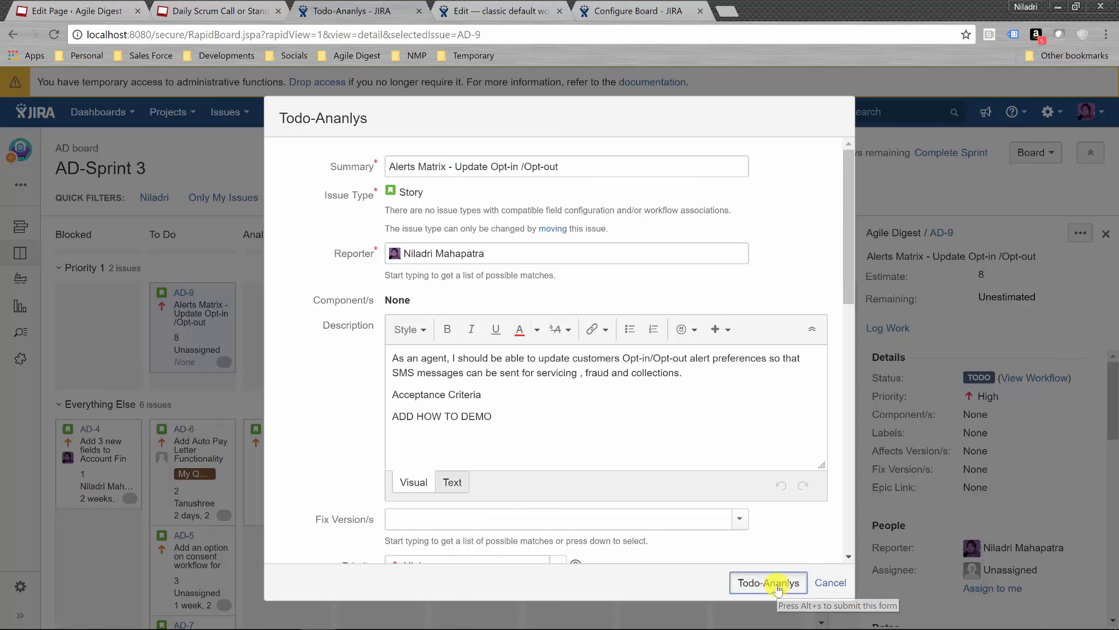
{"action": "left_click", "coordinate": [776, 584]}
{"action": "left_click_drag", "start_coordinate": [274, 315], "coordinate": [79, 319]}
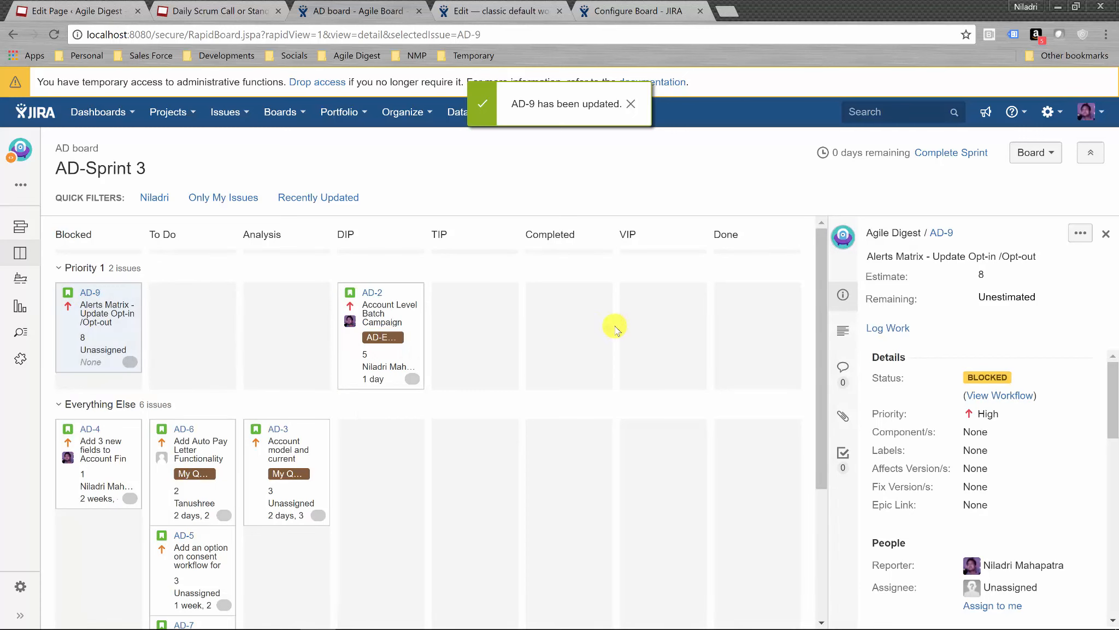
{"action": "scroll", "coordinate": [599, 325], "scroll_direction": "down", "scroll_amount": 3}
{"action": "scroll", "coordinate": [599, 326], "scroll_direction": "up", "scroll_amount": 3}
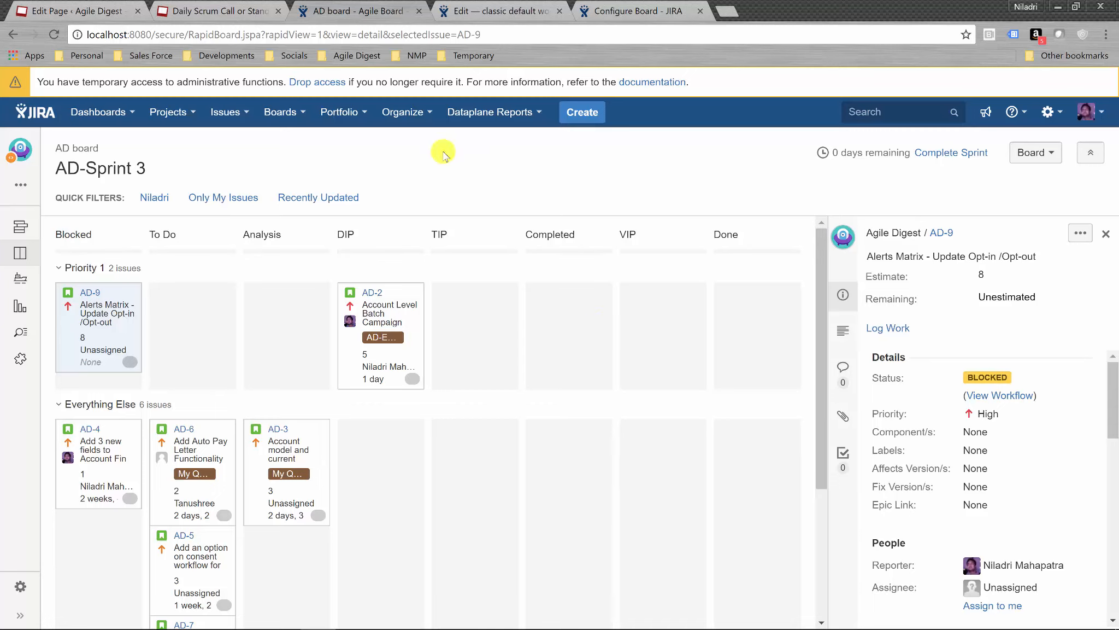
- Inspect the post functions of the transition from Analysis to Blocked in the classic default workflow draft
{"action": "left_click", "coordinate": [495, 12]}
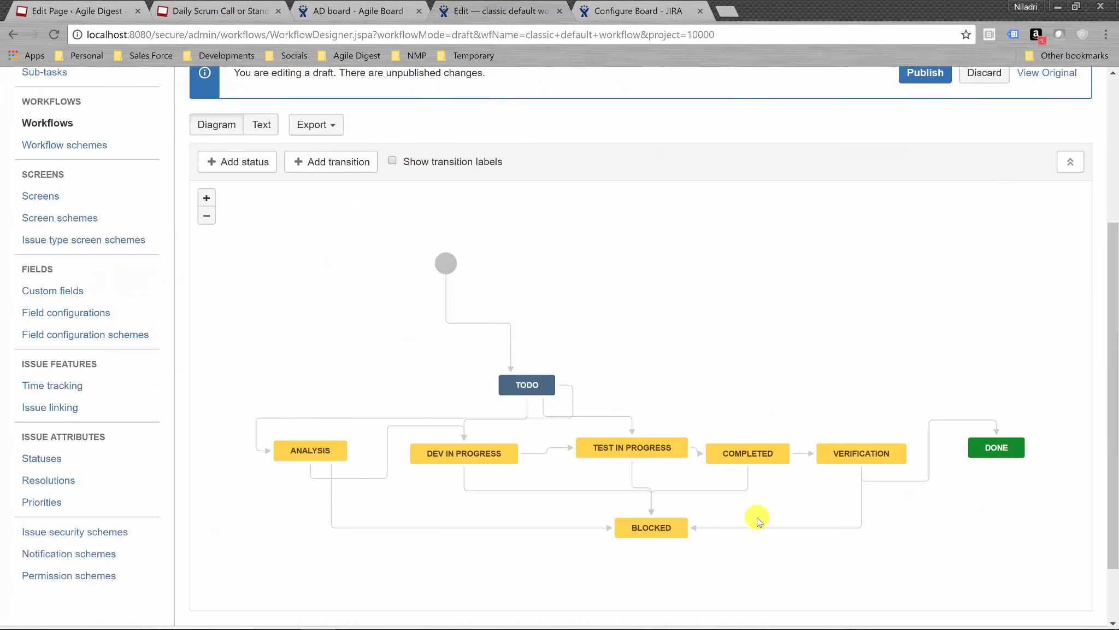
{"action": "left_click", "coordinate": [479, 528]}
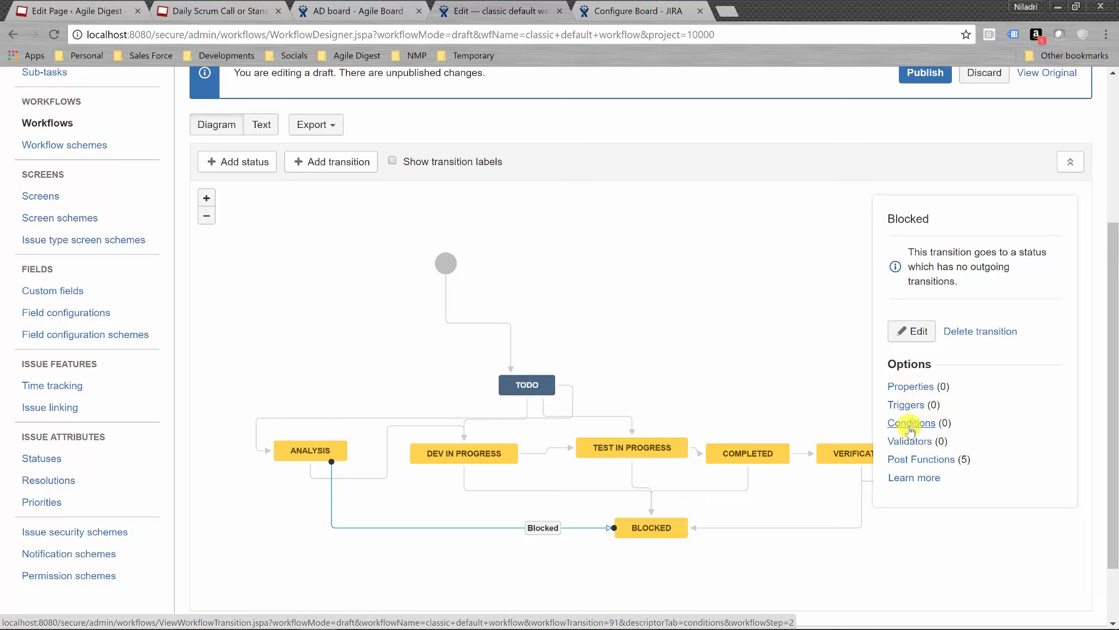
{"action": "left_click", "coordinate": [916, 460]}
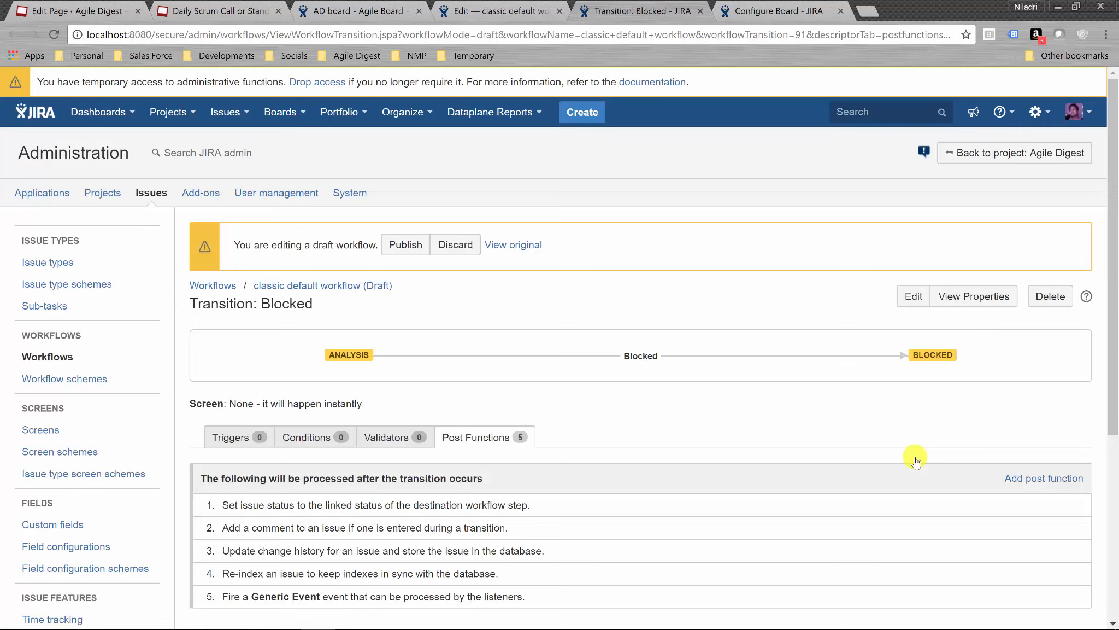
{"action": "scroll", "coordinate": [727, 404], "scroll_direction": "down", "scroll_amount": 1}
{"action": "scroll", "coordinate": [727, 404], "scroll_direction": "down", "scroll_amount": 2}
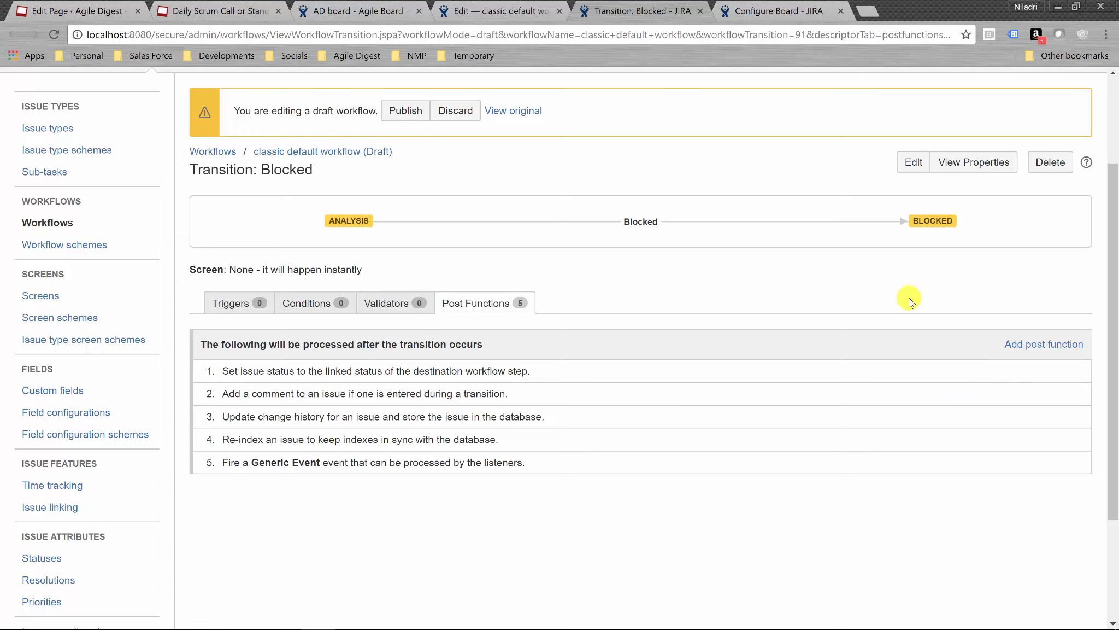
{"action": "key", "text": "ctrl+shift+Tab"}
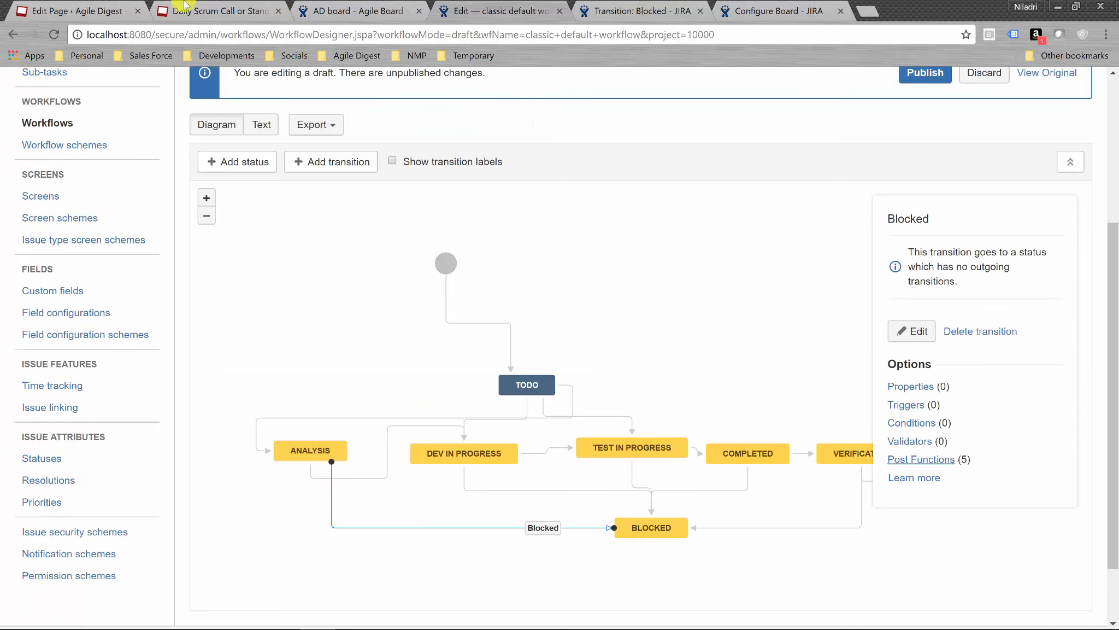
- Return to the AD board and check which columns issue AD-9 can be moved to from Blocked
{"action": "left_click", "coordinate": [331, 7]}
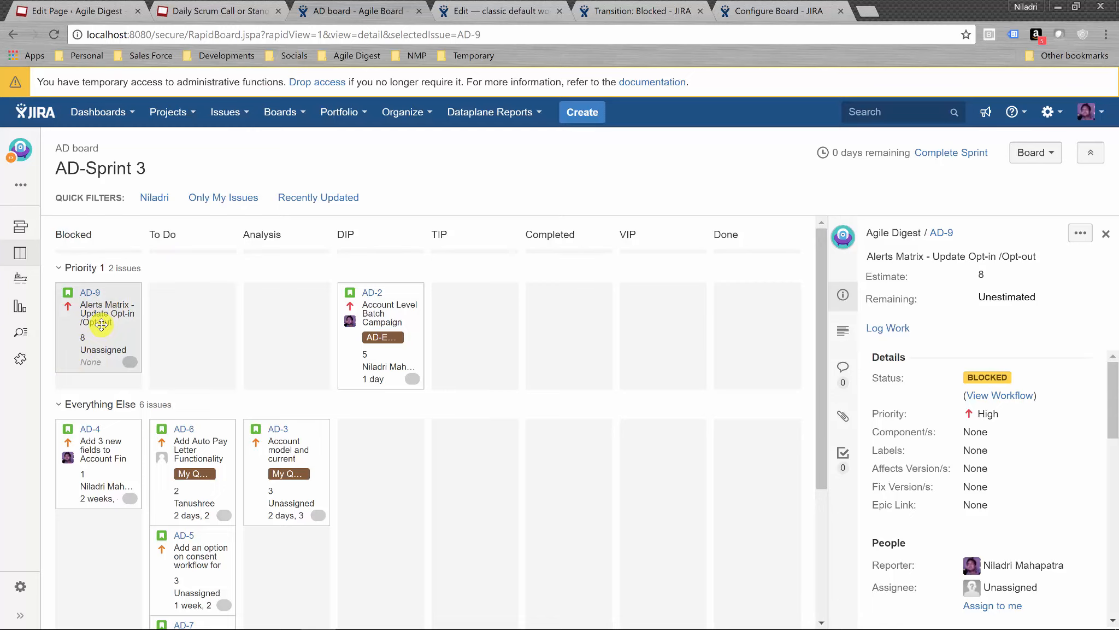
{"action": "mouse_move", "coordinate": [101, 325]}
{"action": "left_mouse_down"}
{"action": "mouse_move", "coordinate": [148, 314]}
{"action": "mouse_move", "coordinate": [690, 350]}
{"action": "mouse_move", "coordinate": [96, 322]}
{"action": "mouse_move", "coordinate": [101, 330]}
{"action": "left_mouse_up"}
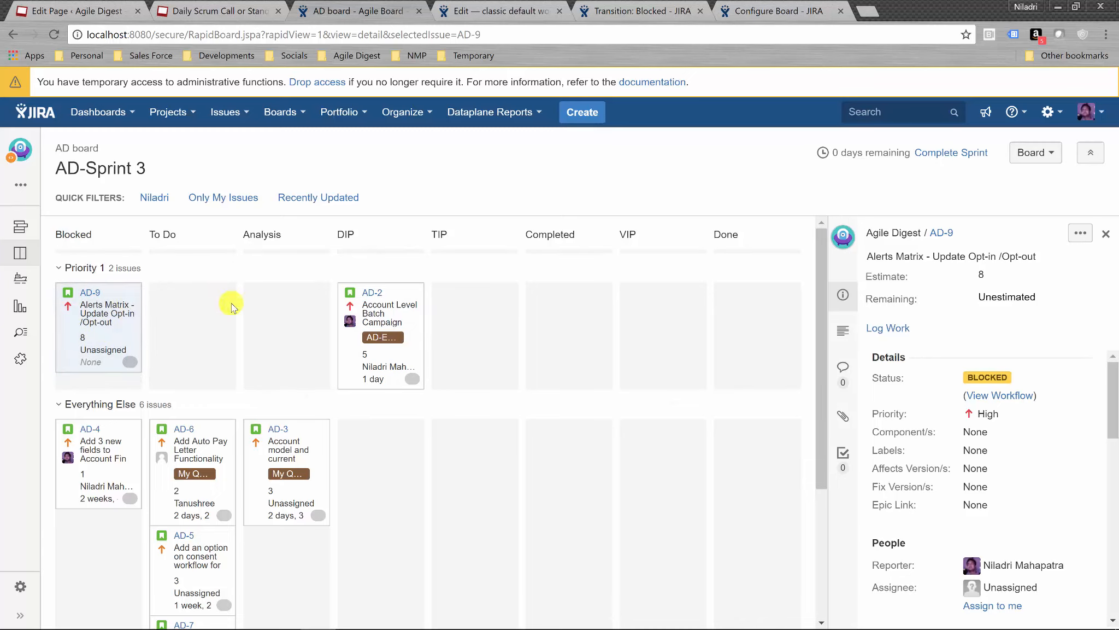
- Add a transition named Unblock from the Blocked status to Analysis in the classic default workflow draft
{"action": "left_click", "coordinate": [473, 9]}
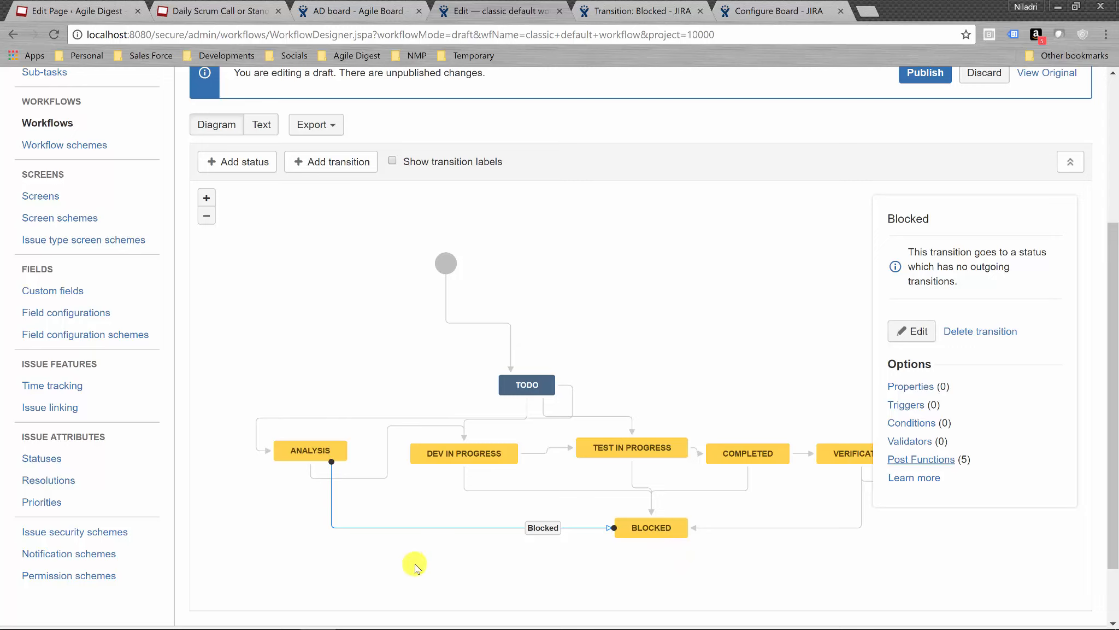
{"action": "mouse_move", "coordinate": [630, 516]}
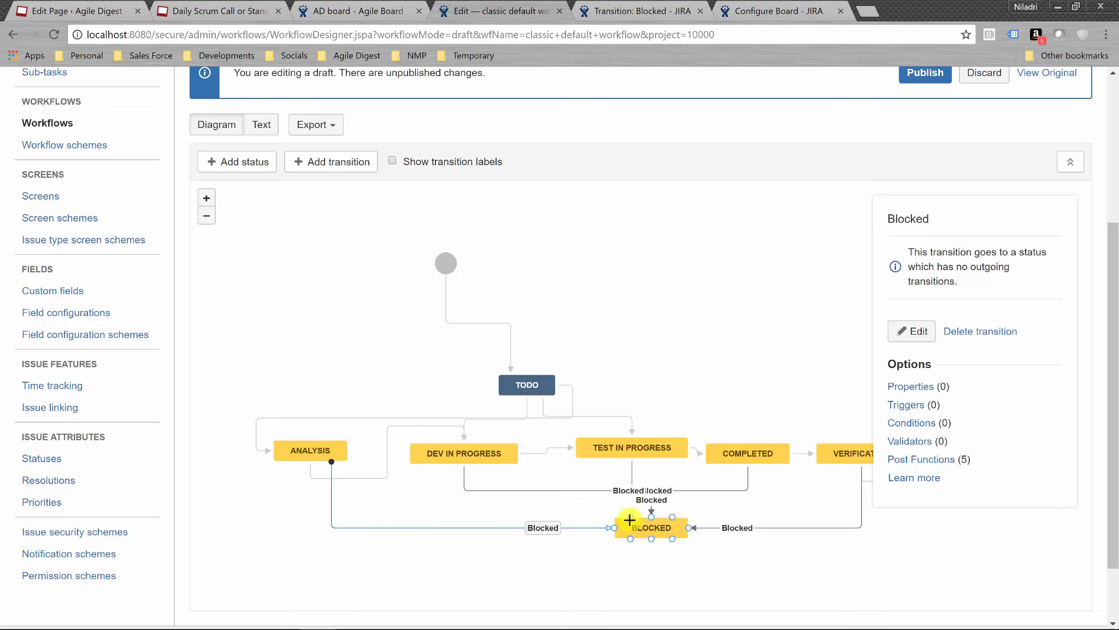
{"action": "left_click_drag", "start_coordinate": [631, 540], "coordinate": [292, 466]}
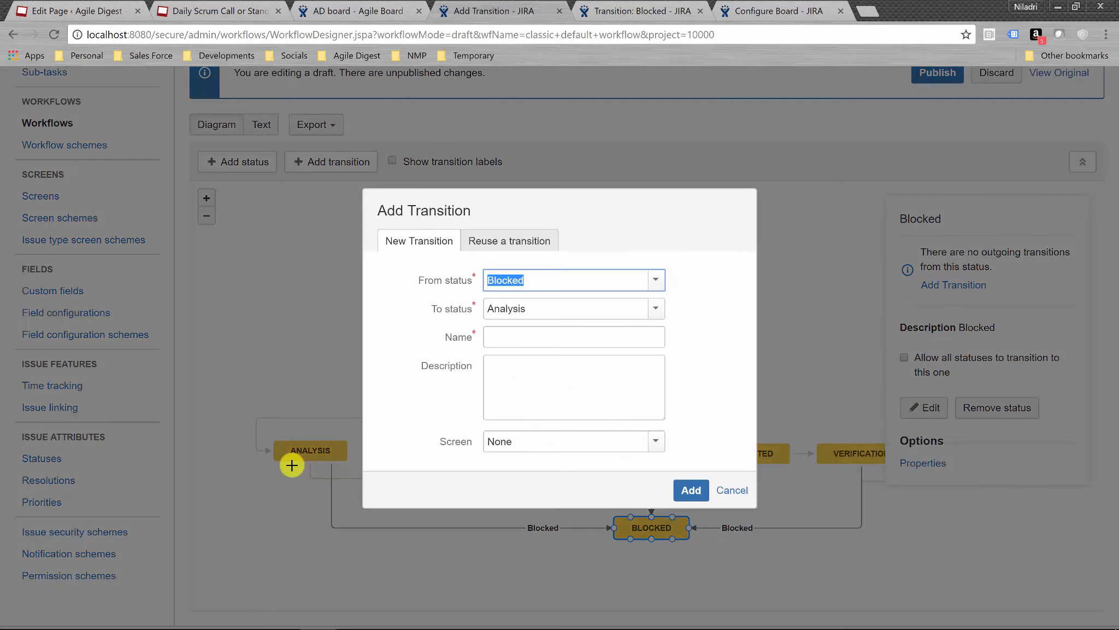
{"action": "left_click", "coordinate": [511, 340]}
{"action": "type", "text": "Unblocked"}
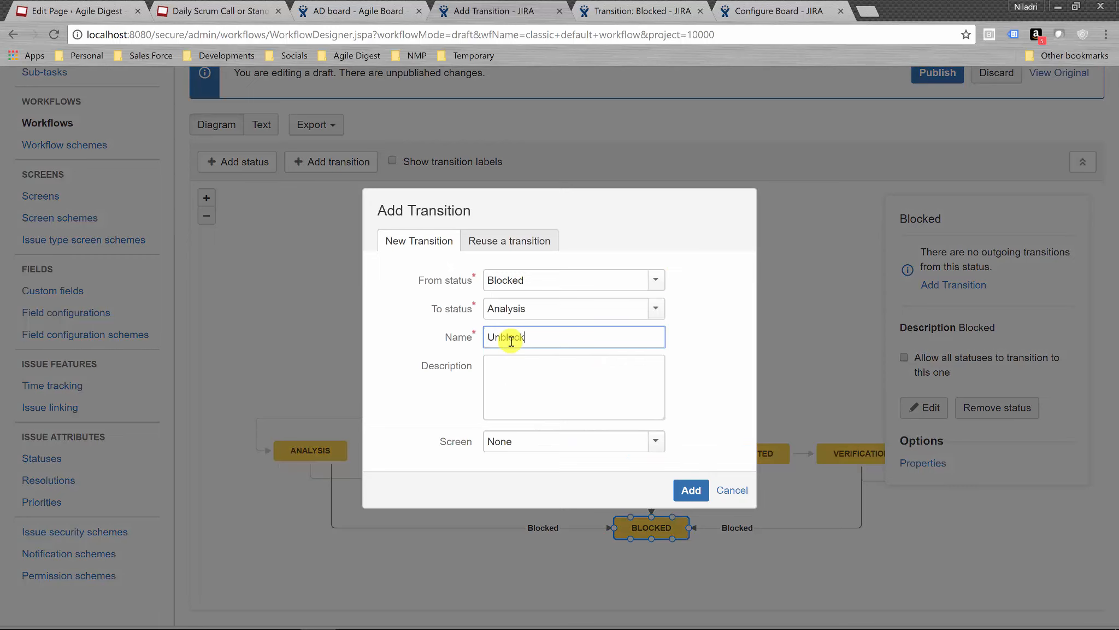
{"action": "left_click", "coordinate": [686, 490]}
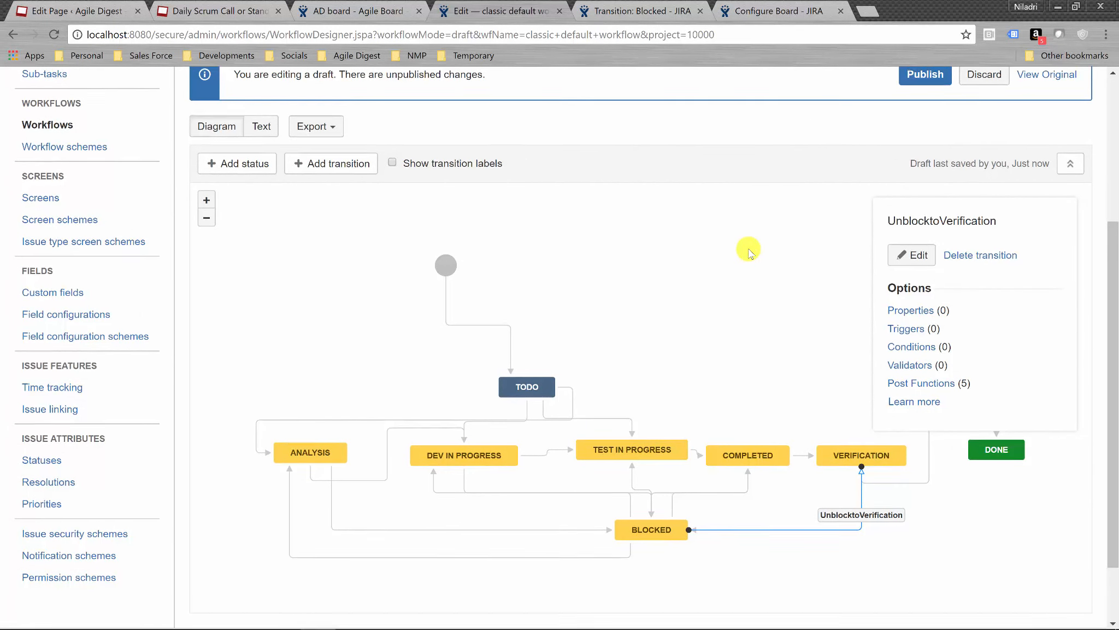
- Publish the workflow draft containing the transitions out of Blocked, without saving a backup copy
{"action": "scroll", "coordinate": [749, 252], "scroll_direction": "up", "scroll_amount": 1}
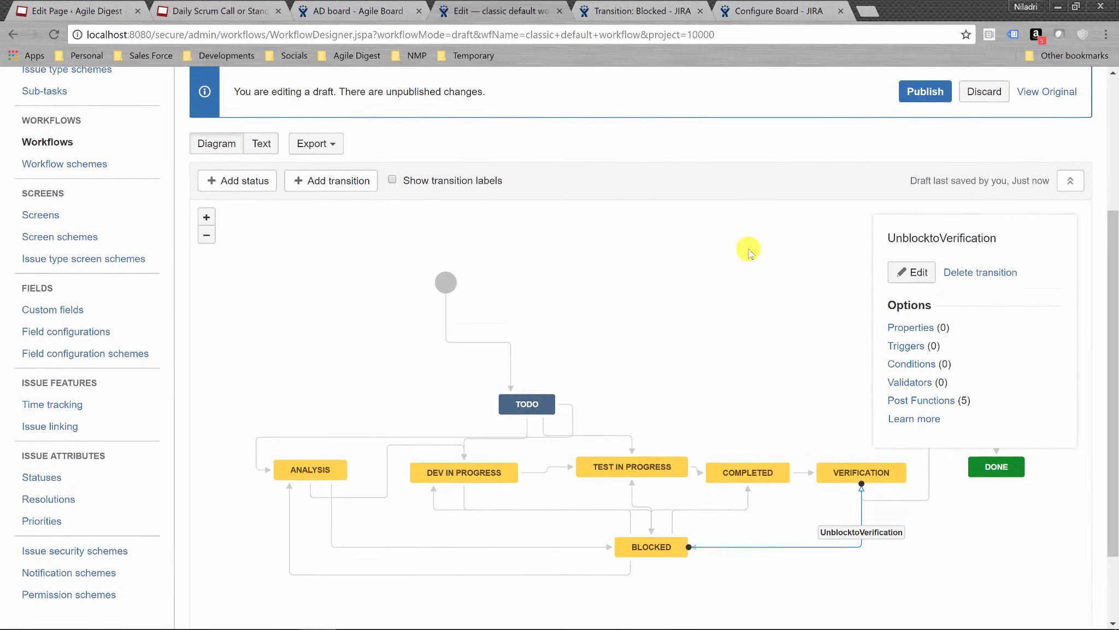
{"action": "left_click", "coordinate": [918, 94]}
{"action": "left_click", "coordinate": [564, 384]}
{"action": "left_click", "coordinate": [699, 479]}
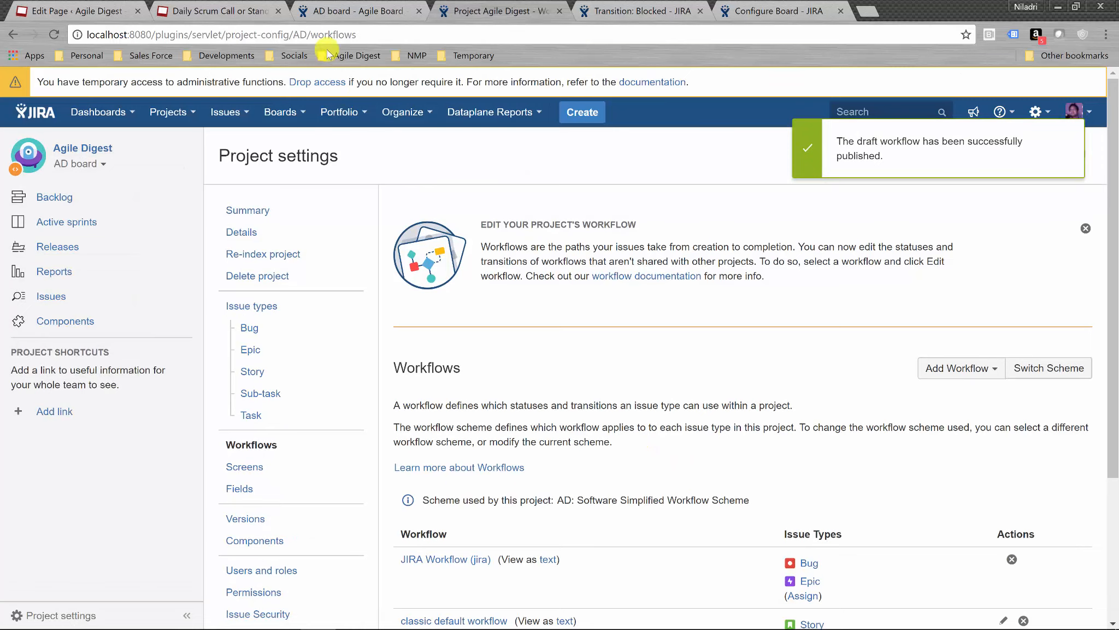
- Refresh the AD board and move issue AD-9 from the Blocked column to TIP
{"action": "left_click", "coordinate": [333, 10]}
{"action": "left_click", "coordinate": [54, 35]}
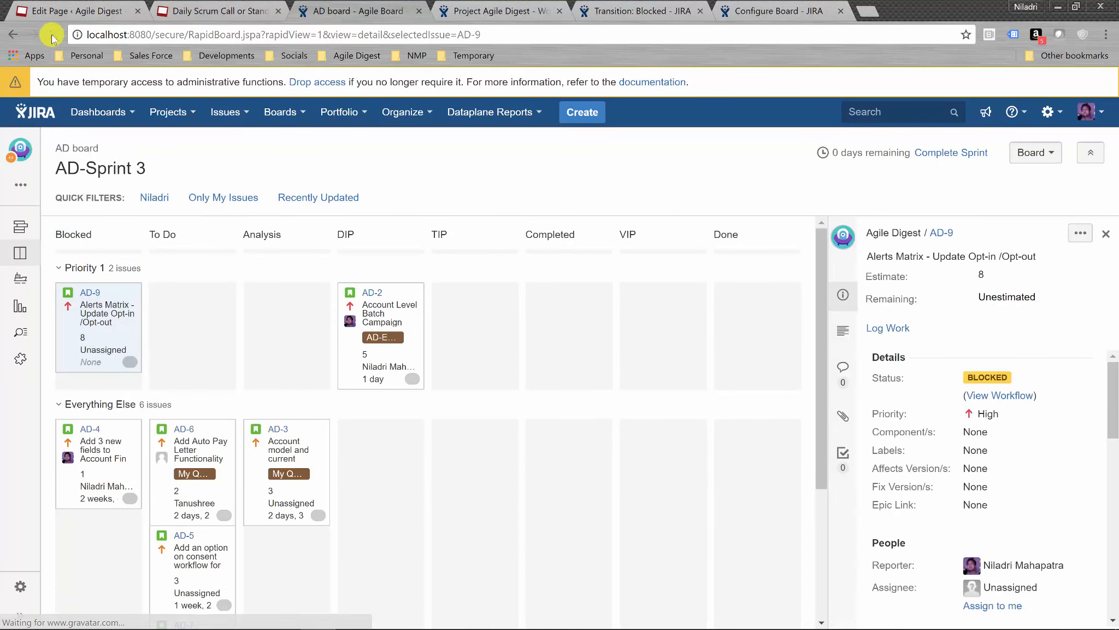
{"action": "left_click_drag", "start_coordinate": [111, 332], "coordinate": [460, 327]}
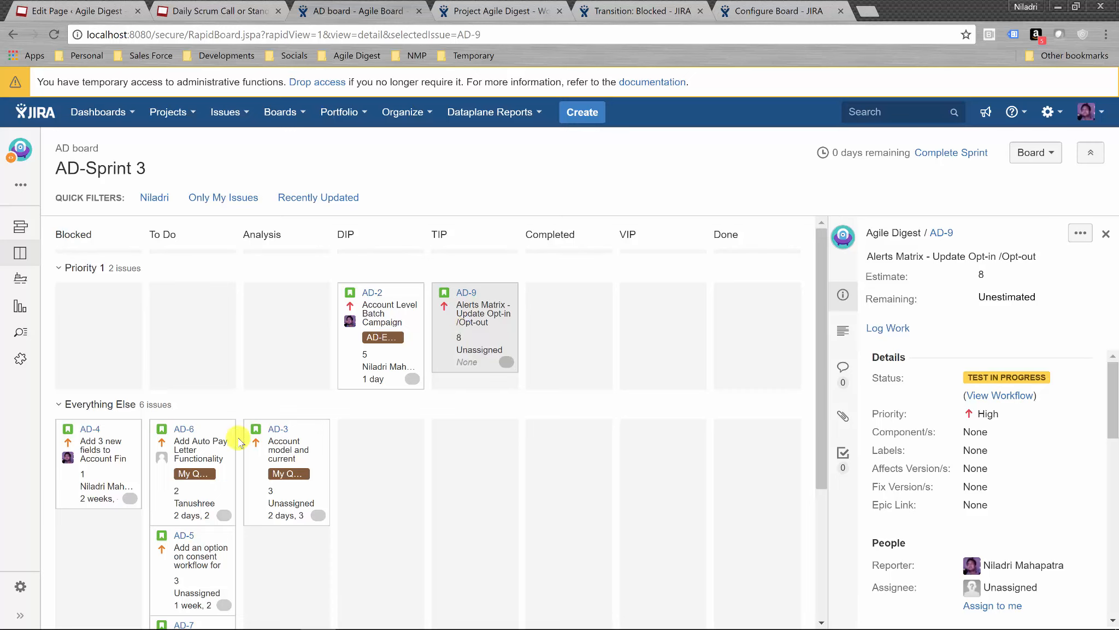
- Open the details of issue AD-2 in the DIP column and add the label Blocked
{"action": "left_click", "coordinate": [283, 474]}
{"action": "left_click", "coordinate": [189, 465]}
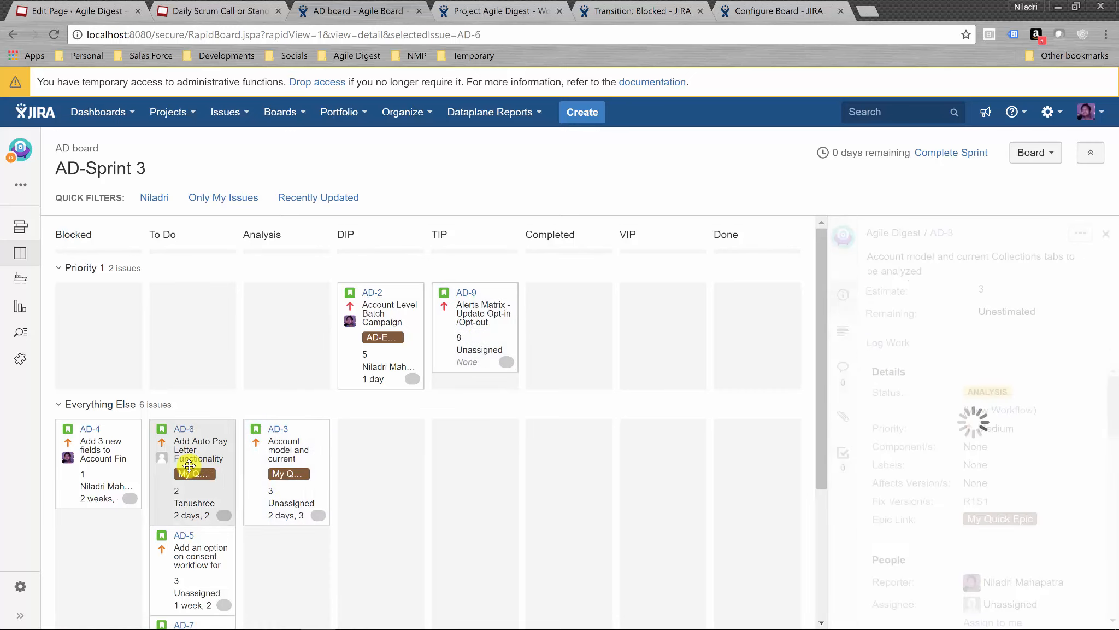
{"action": "left_click", "coordinate": [375, 339]}
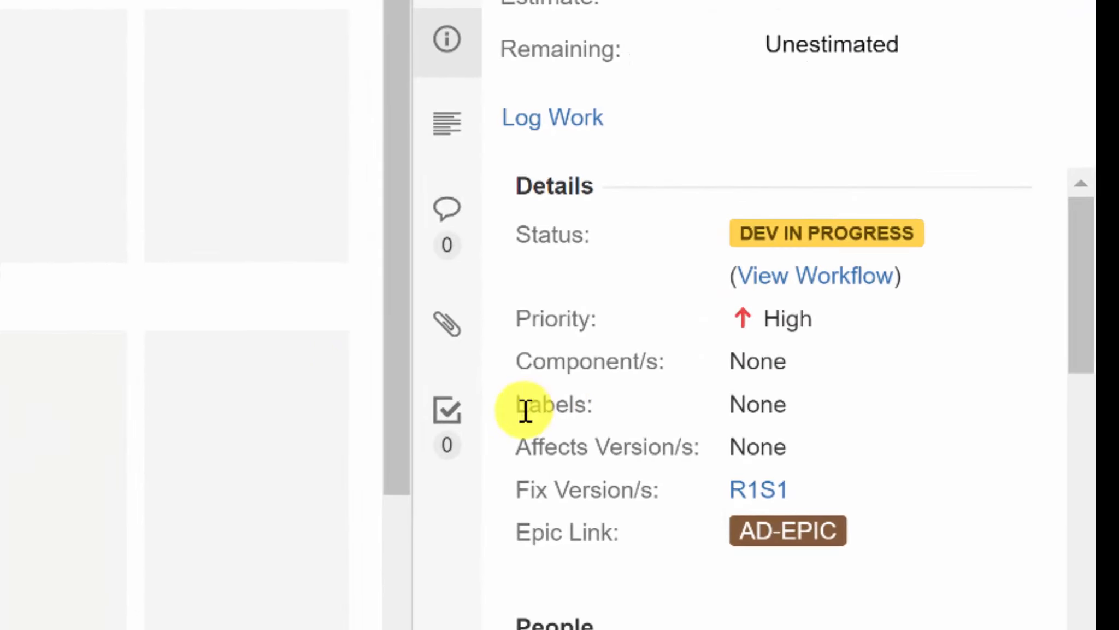
{"action": "left_click", "coordinate": [738, 420]}
{"action": "type", "text": "Blocked"}
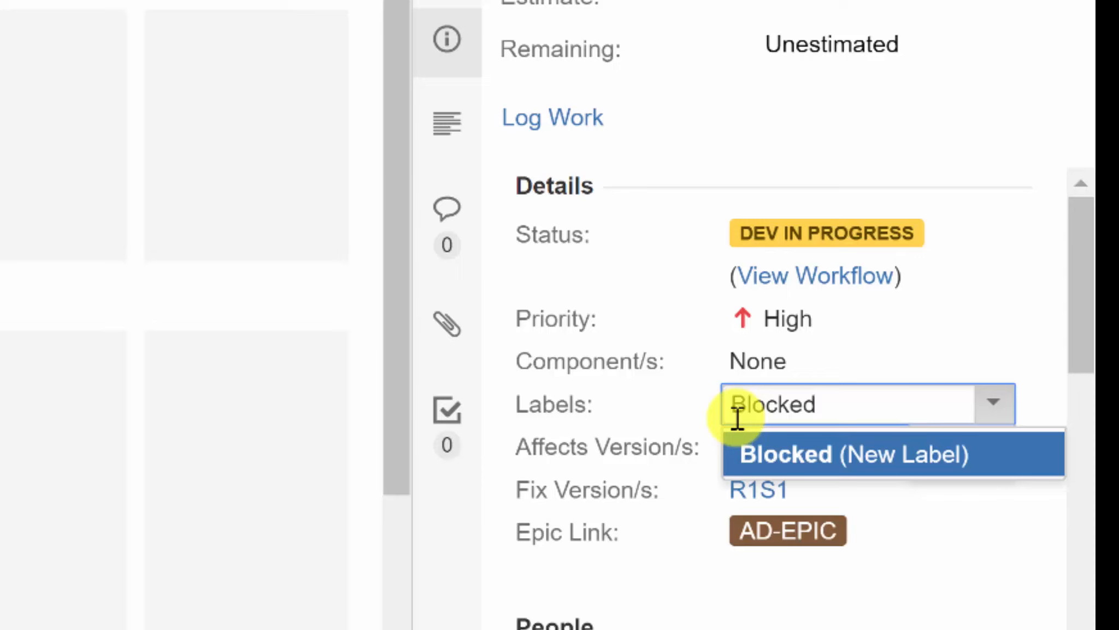
{"action": "key", "text": "Return"}
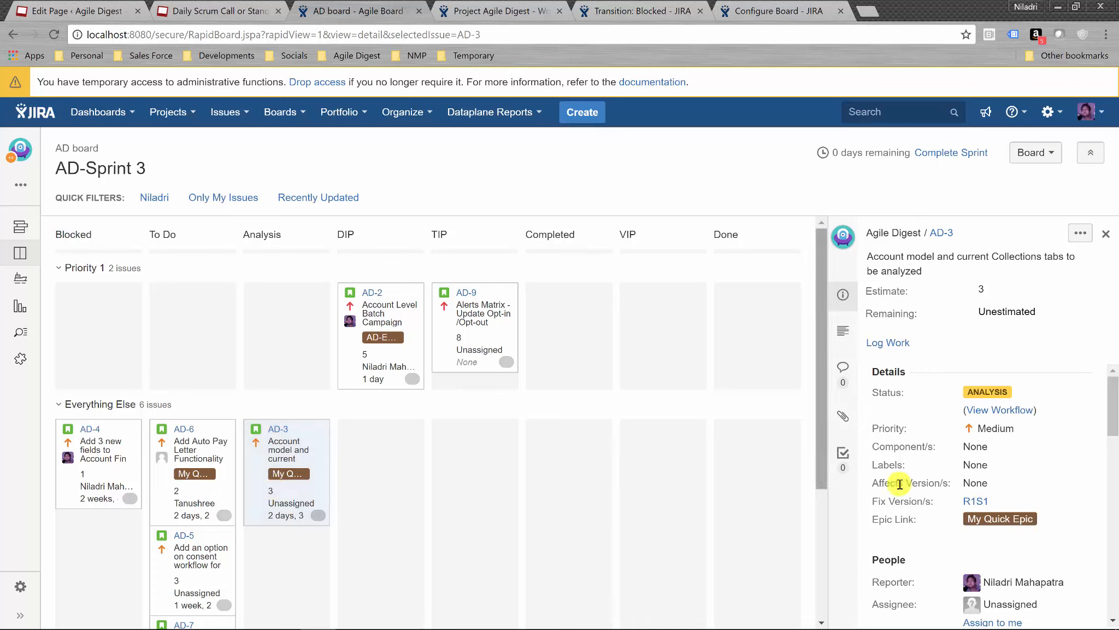
- Add the label Blocked to issue AD-3 in the Analysis column
{"action": "left_click", "coordinate": [978, 465]}
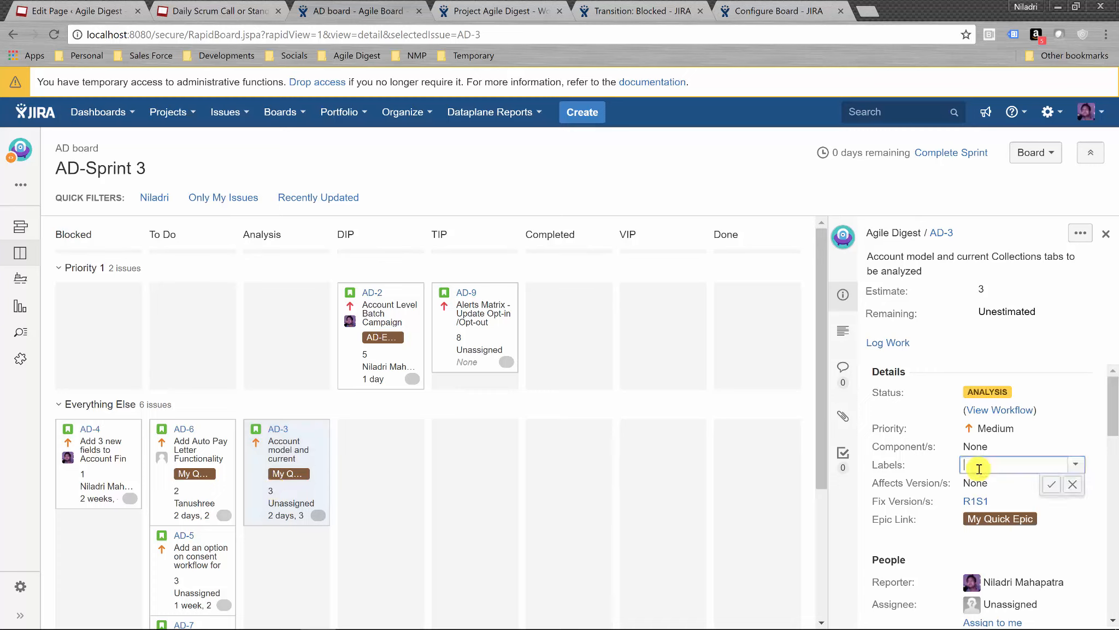
{"action": "type", "text": "B"}
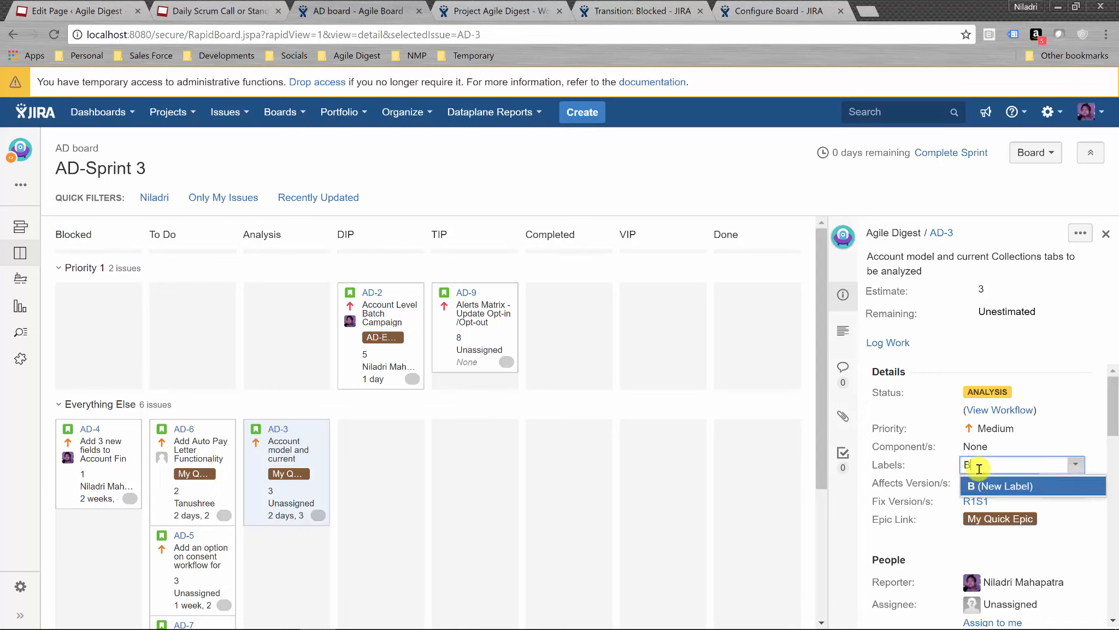
{"action": "type", "text": "locked"}
{"action": "key", "text": "Return"}
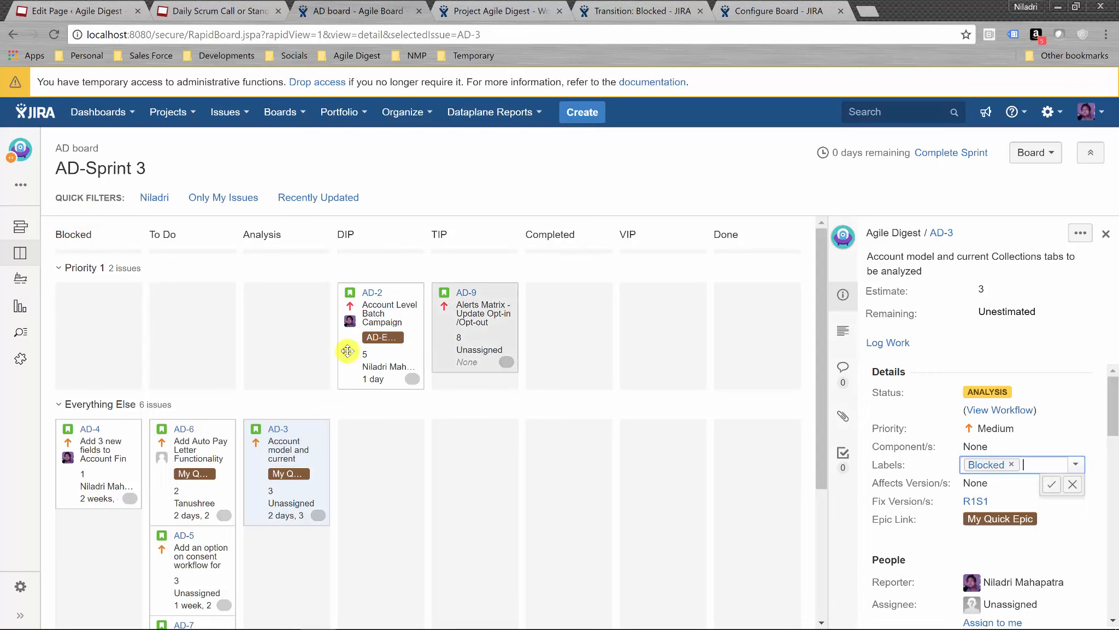
- Remove the Blocked column in the AD board's configuration and return to the active sprint
{"action": "left_click", "coordinate": [1047, 155]}
{"action": "left_click", "coordinate": [947, 175]}
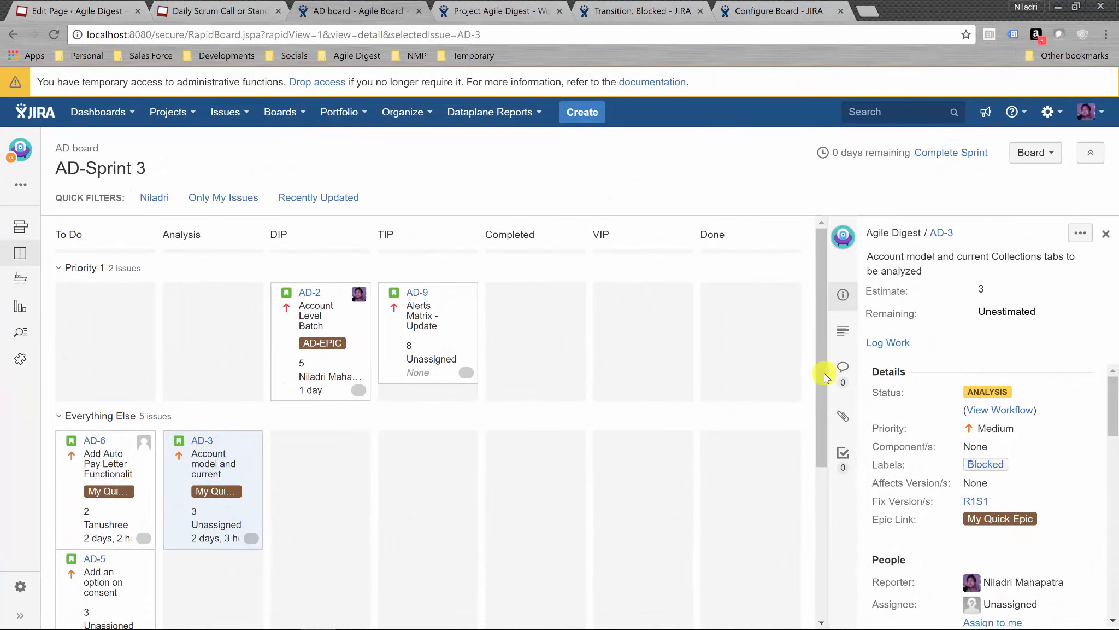
{"action": "left_click_drag", "start_coordinate": [818, 357], "coordinate": [795, 263]}
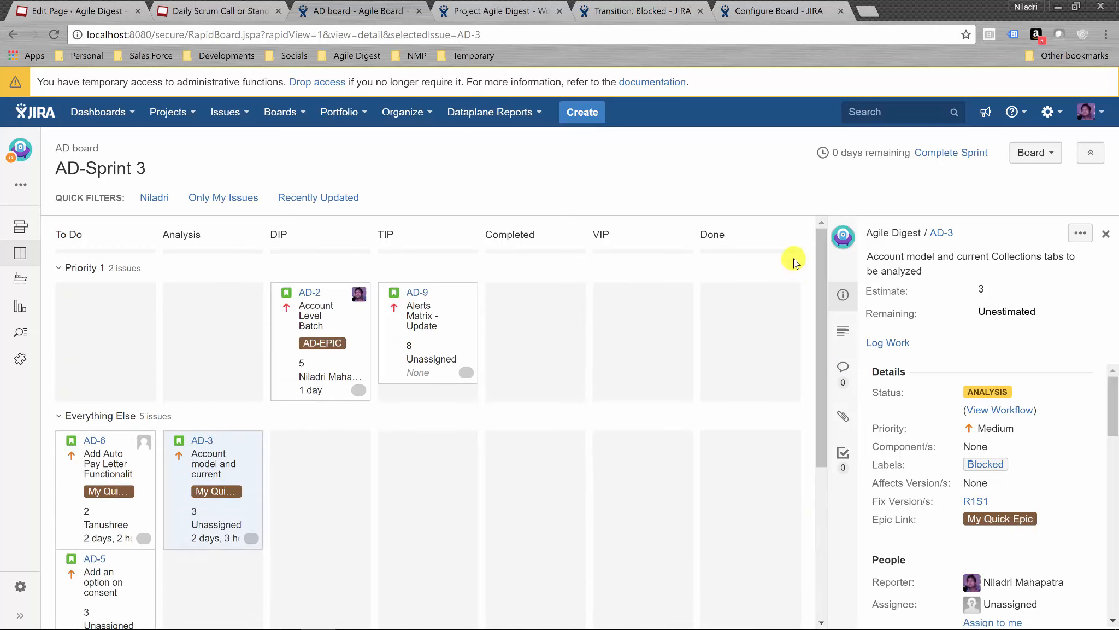
- Open the AD board's card colours configuration and base the colours on Queries
{"action": "left_click", "coordinate": [1045, 147]}
{"action": "left_click", "coordinate": [982, 177]}
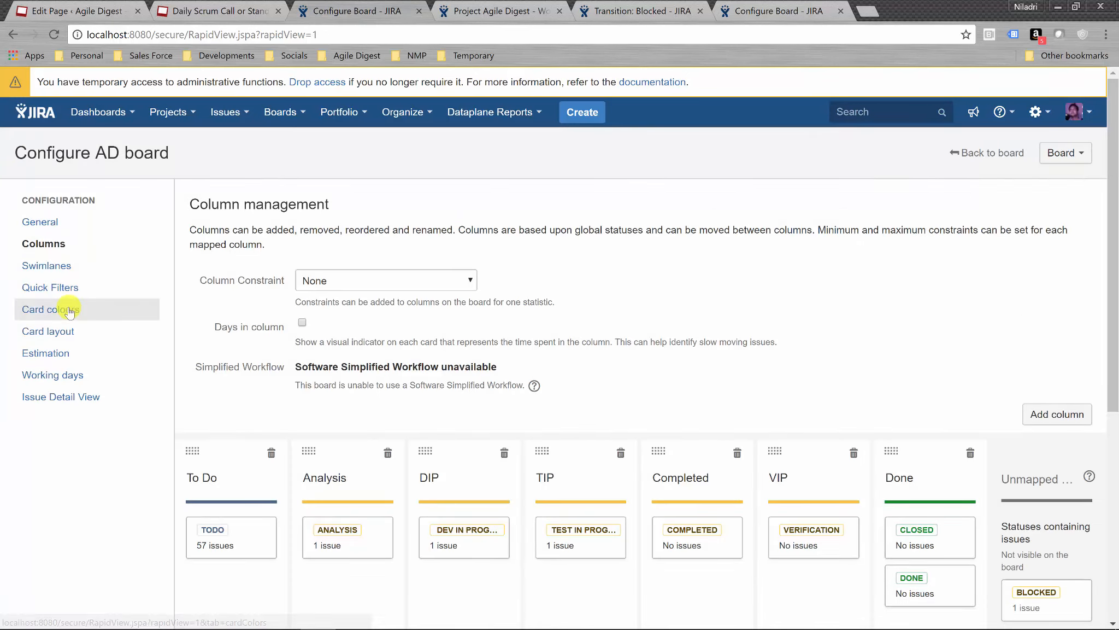
{"action": "left_click", "coordinate": [68, 313]}
{"action": "left_click", "coordinate": [429, 301]}
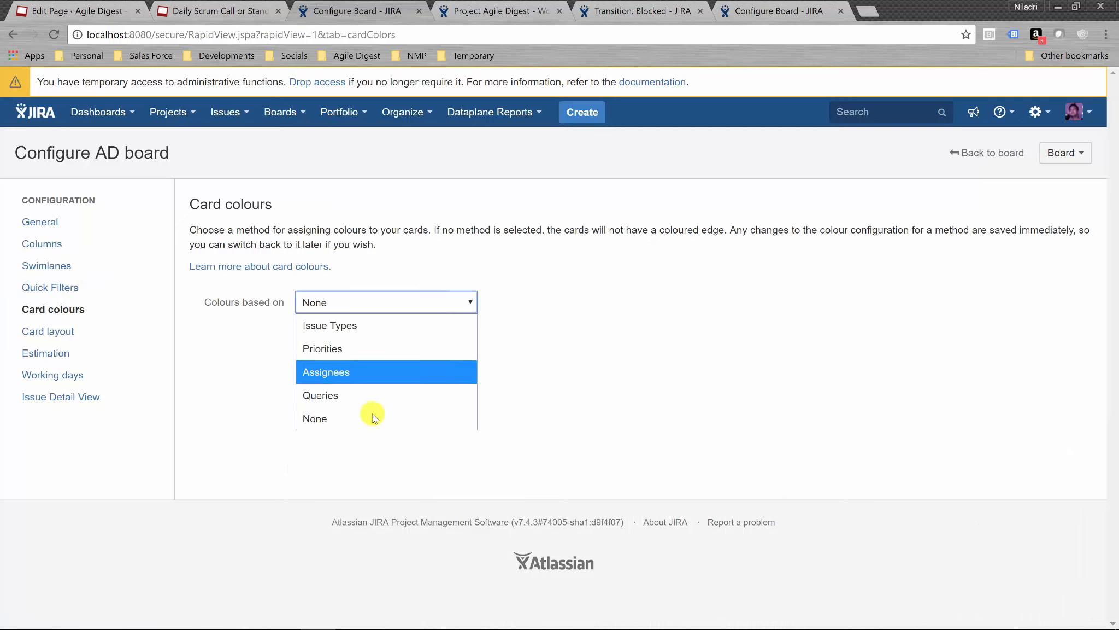
{"action": "left_click", "coordinate": [347, 392]}
- Add a red card colour with a JQL query matching labels in Blocked, and return to the AD board
{"action": "left_click", "coordinate": [337, 363]}
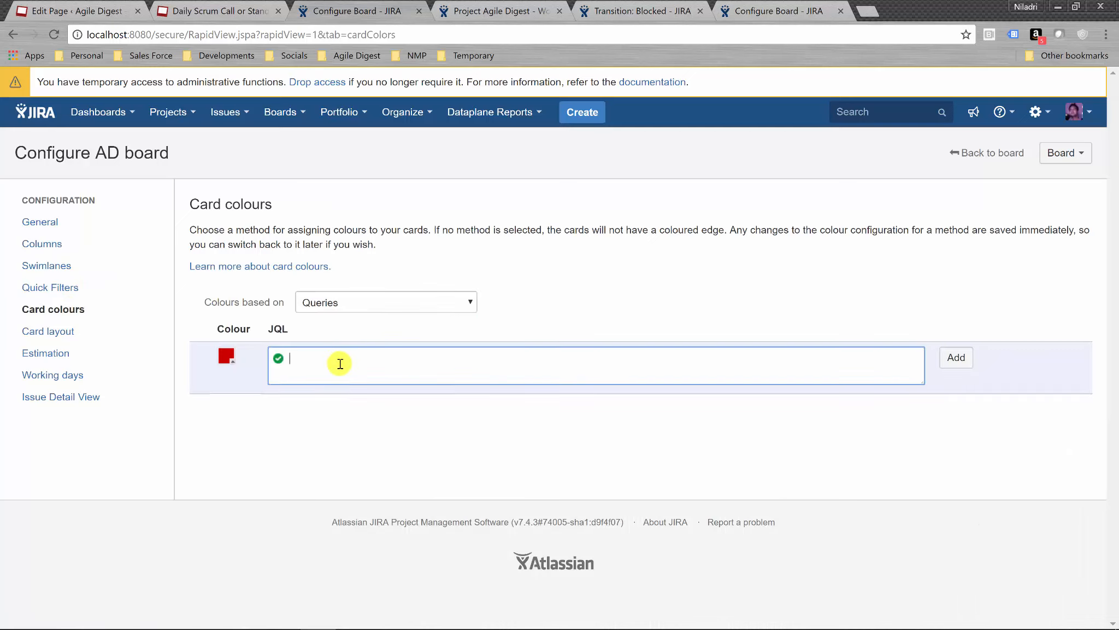
{"action": "type", "text": "lab"}
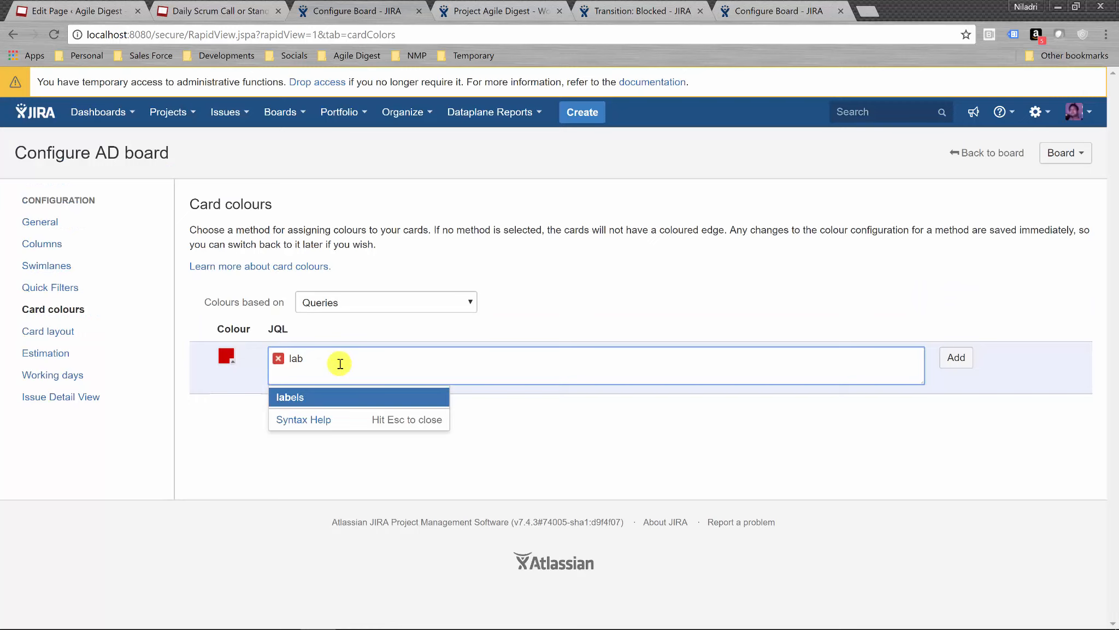
{"action": "left_click", "coordinate": [323, 398]}
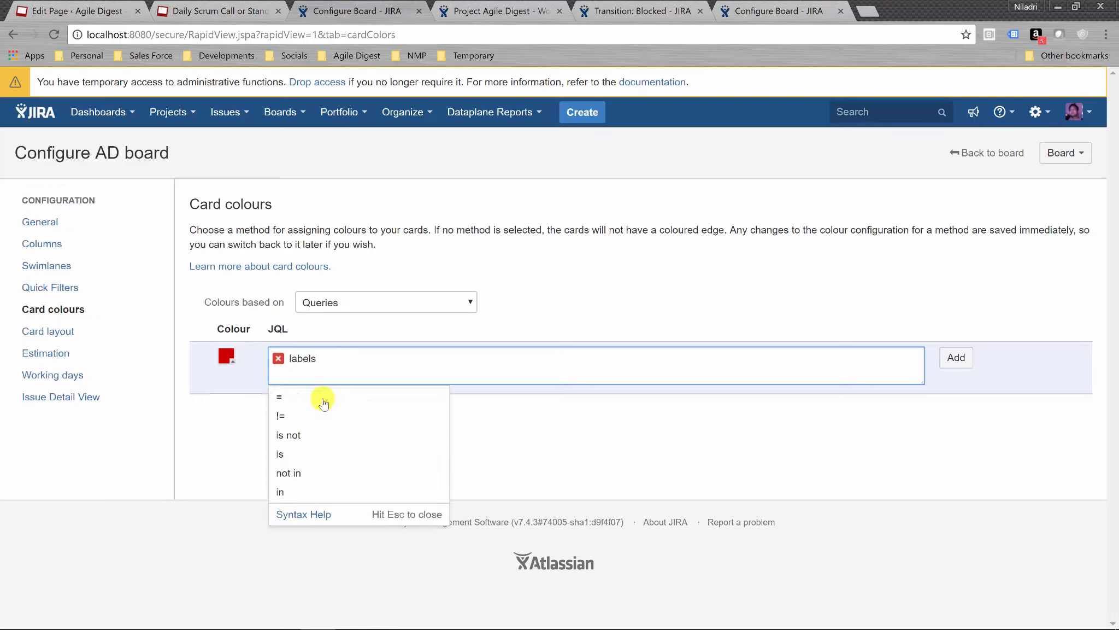
{"action": "left_click", "coordinate": [300, 490]}
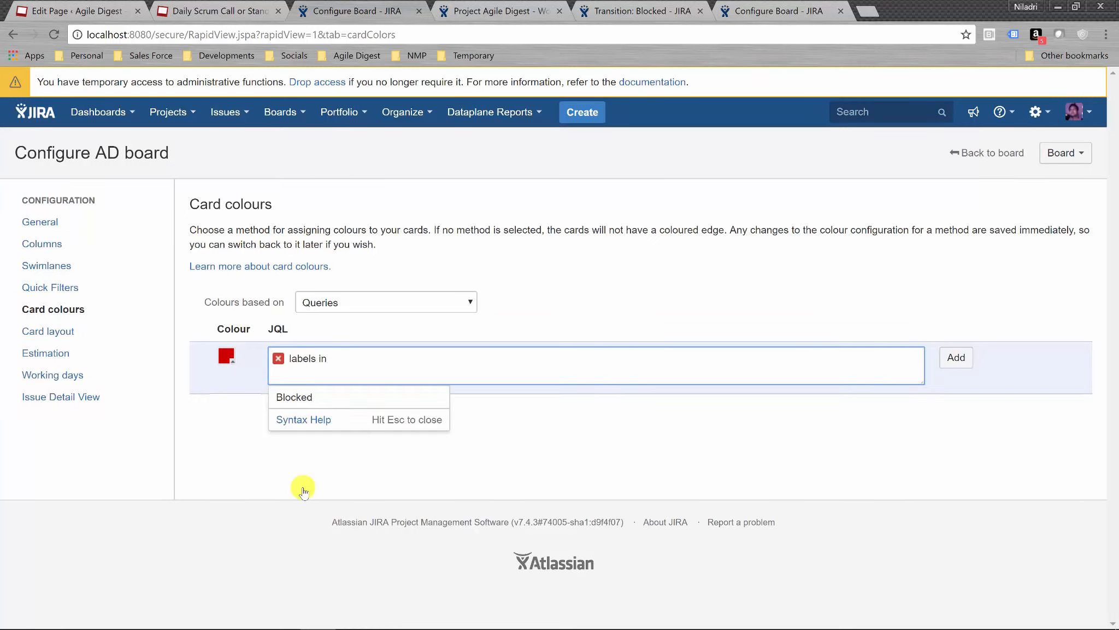
{"action": "left_click", "coordinate": [332, 400]}
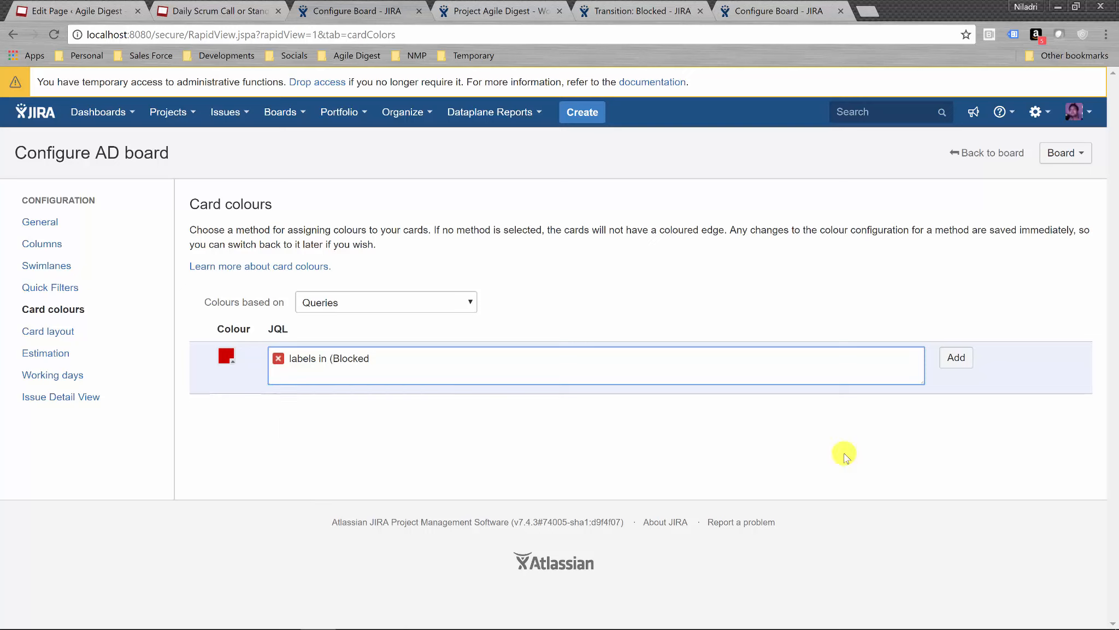
{"action": "left_click", "coordinate": [957, 359]}
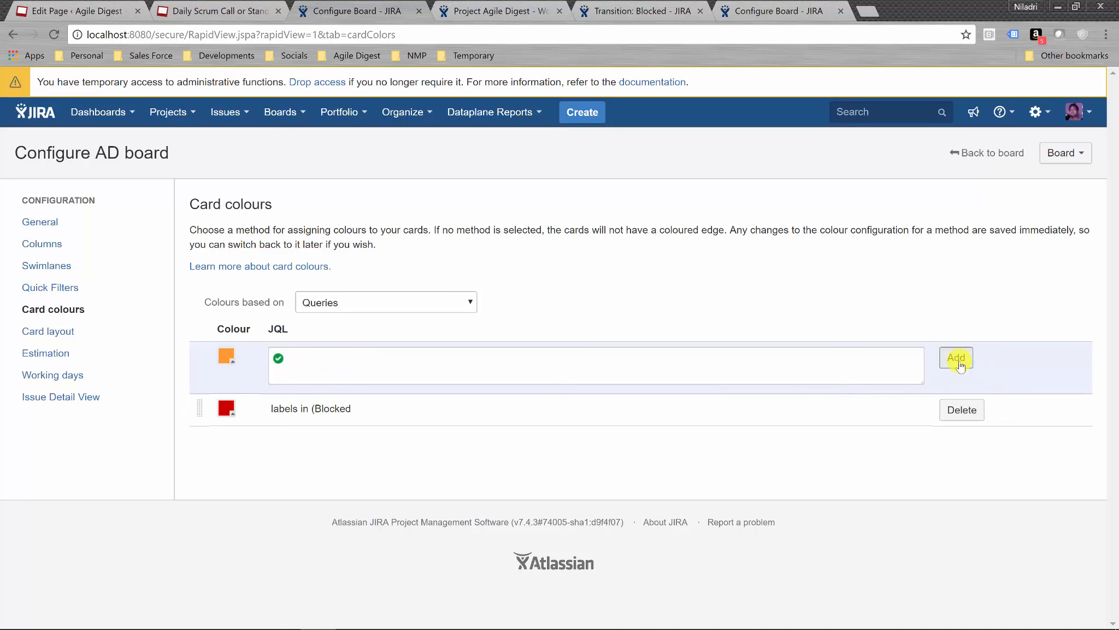
{"action": "left_click", "coordinate": [1000, 162]}
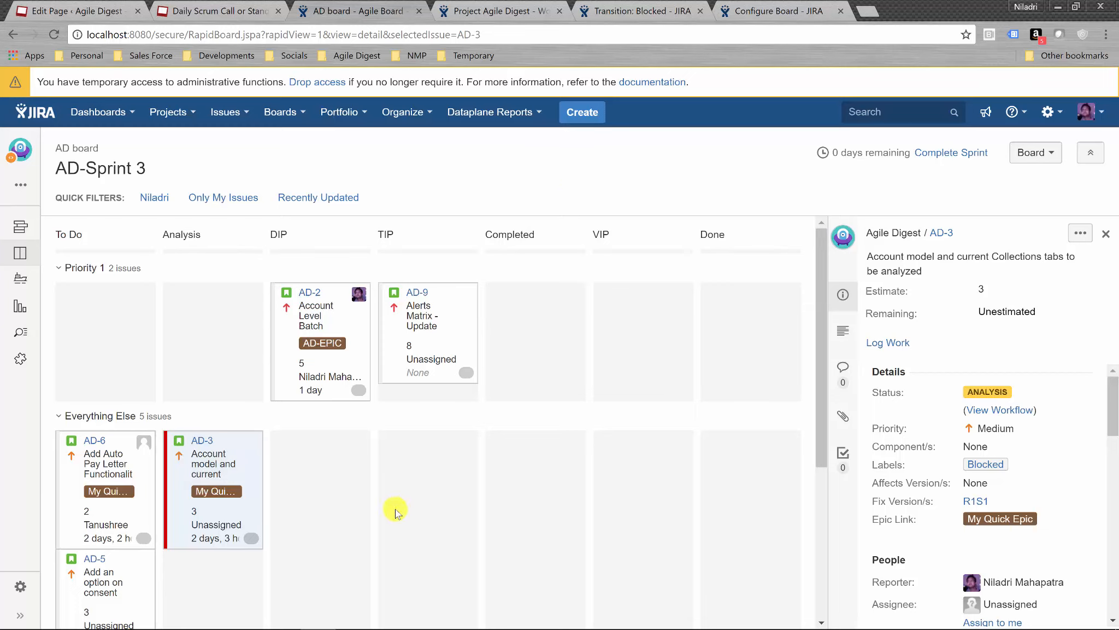
- Add the label Blocked to issue AD-9 in the TIP column
{"action": "left_click", "coordinate": [422, 331]}
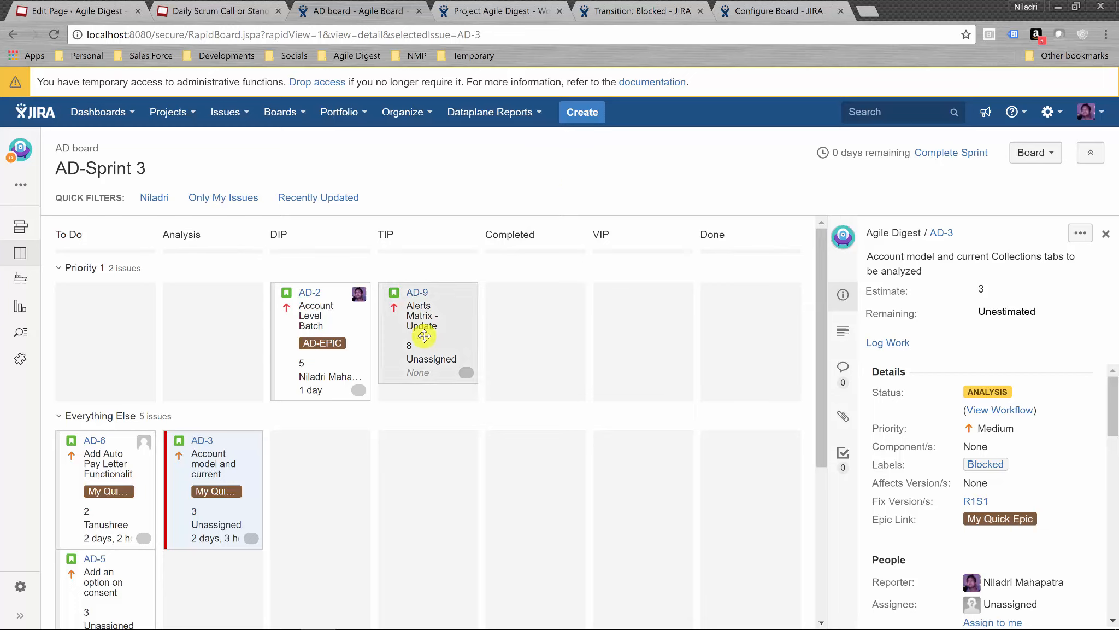
{"action": "left_click", "coordinate": [988, 450]}
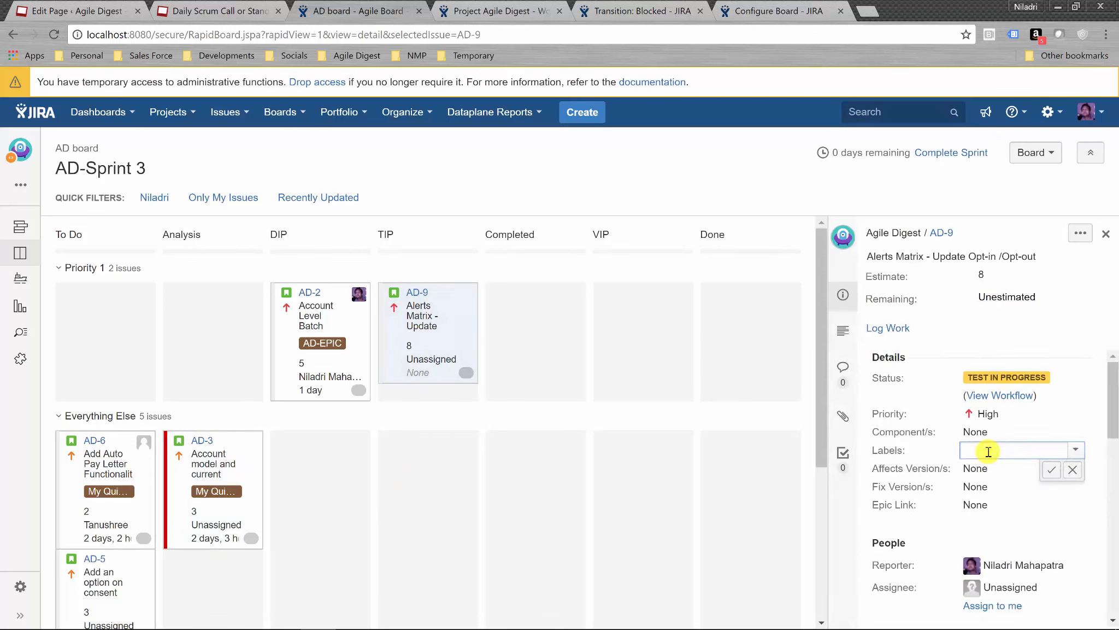
{"action": "type", "text": "Blocked"}
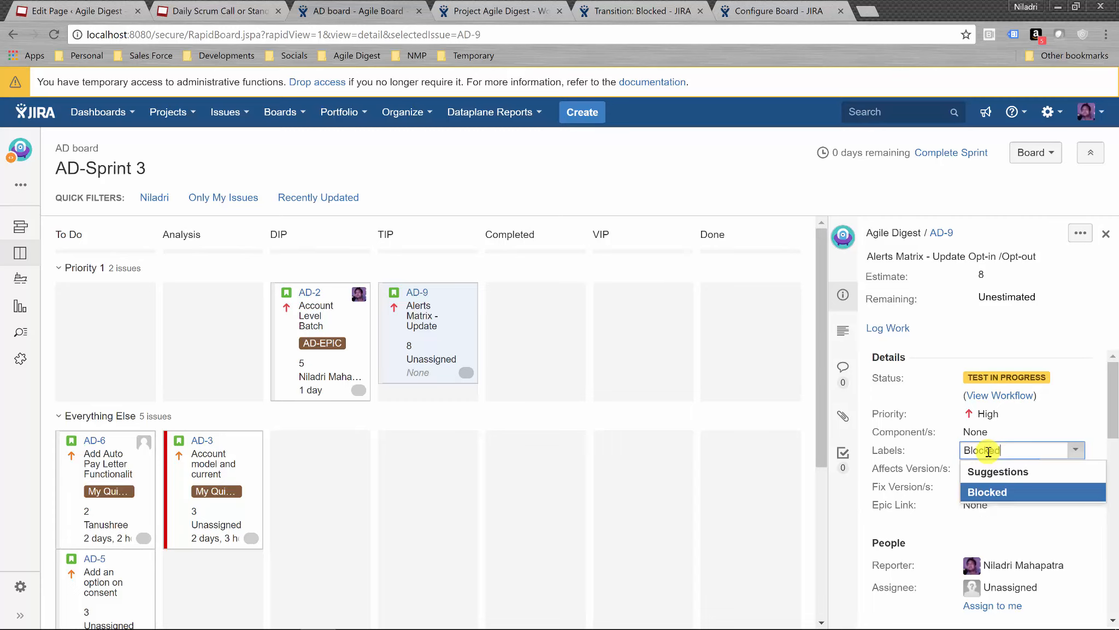
{"action": "key", "text": "Return"}
{"action": "left_click", "coordinate": [1051, 469]}
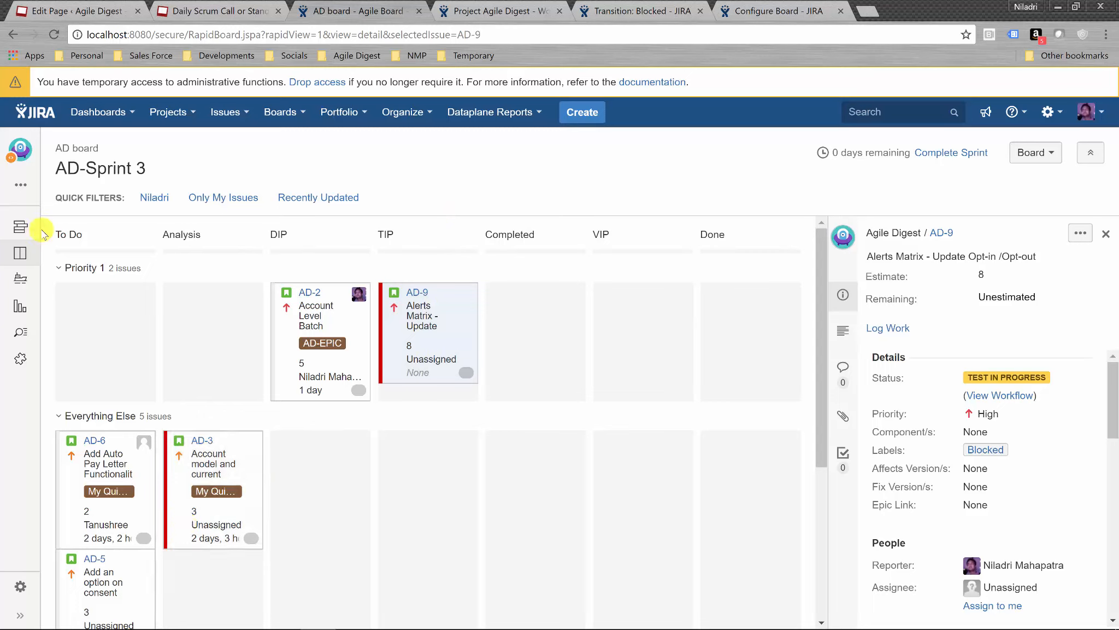
- Switch to the Team Development Board and add the label Blocked to sub-task AD-61 in the In Progress column
{"action": "left_click", "coordinate": [22, 187]}
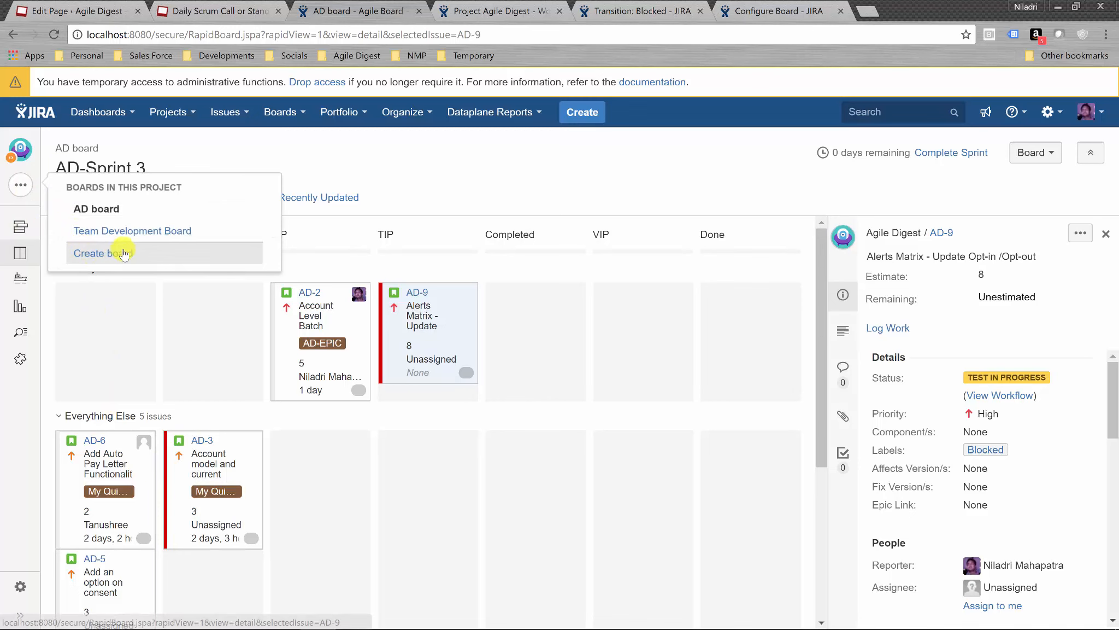
{"action": "left_click", "coordinate": [164, 236]}
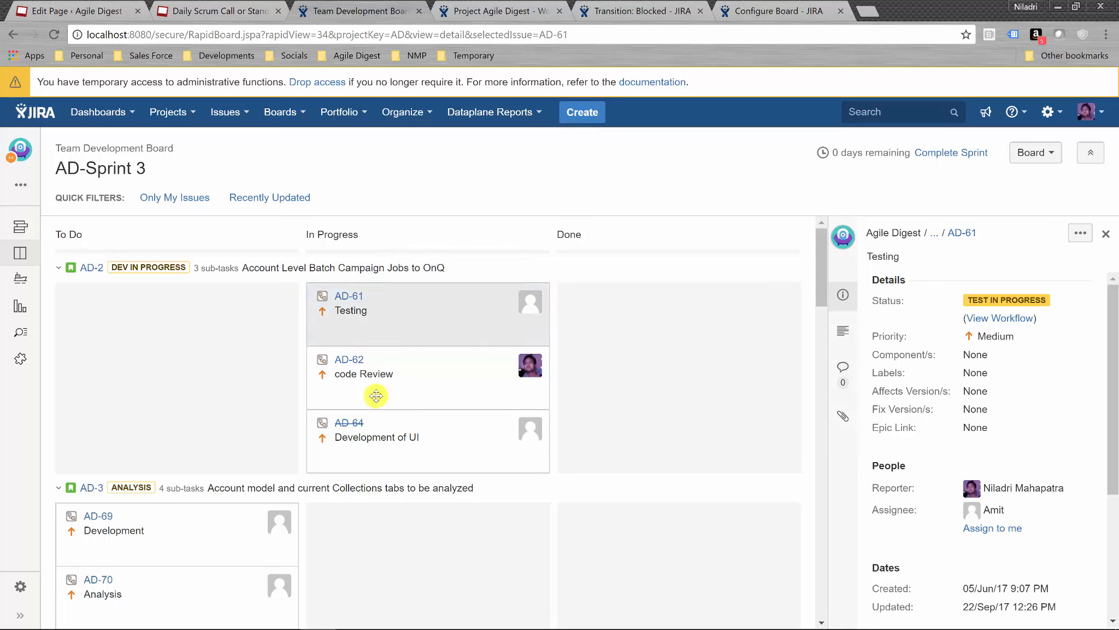
{"action": "left_click", "coordinate": [439, 323]}
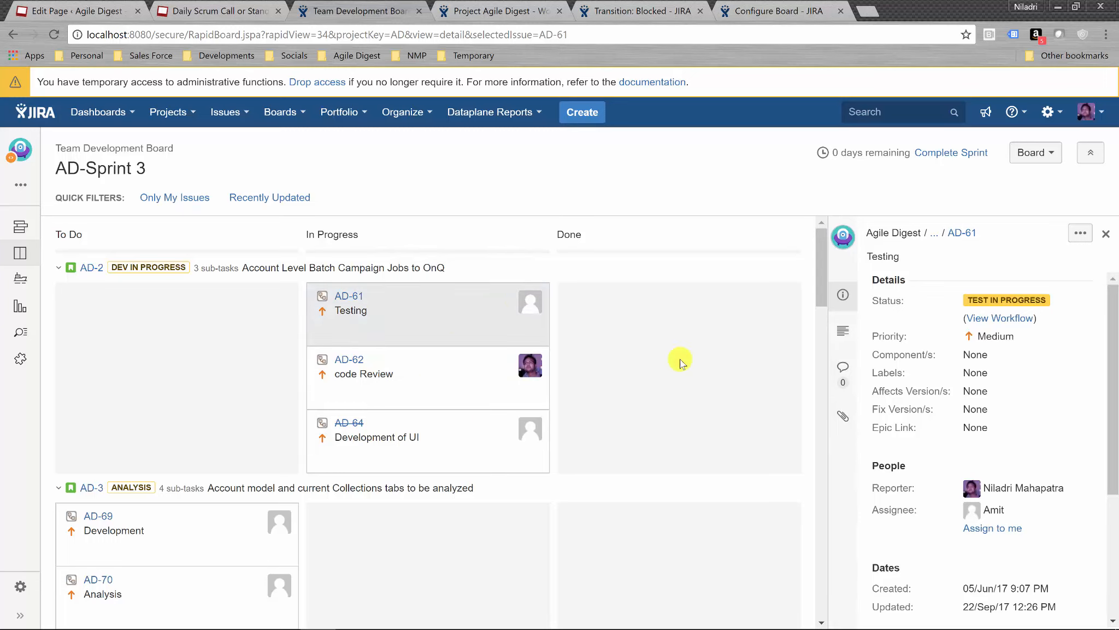
{"action": "left_click", "coordinate": [981, 371]}
{"action": "type", "text": "Blockred"}
{"action": "key", "text": "BackSpace"}
{"action": "key", "text": "BackSpace"}
{"action": "key", "text": "BackSpace"}
{"action": "key", "text": "BackSpace"}
{"action": "key", "text": "BackSpace"}
{"action": "left_click", "coordinate": [1032, 418]}
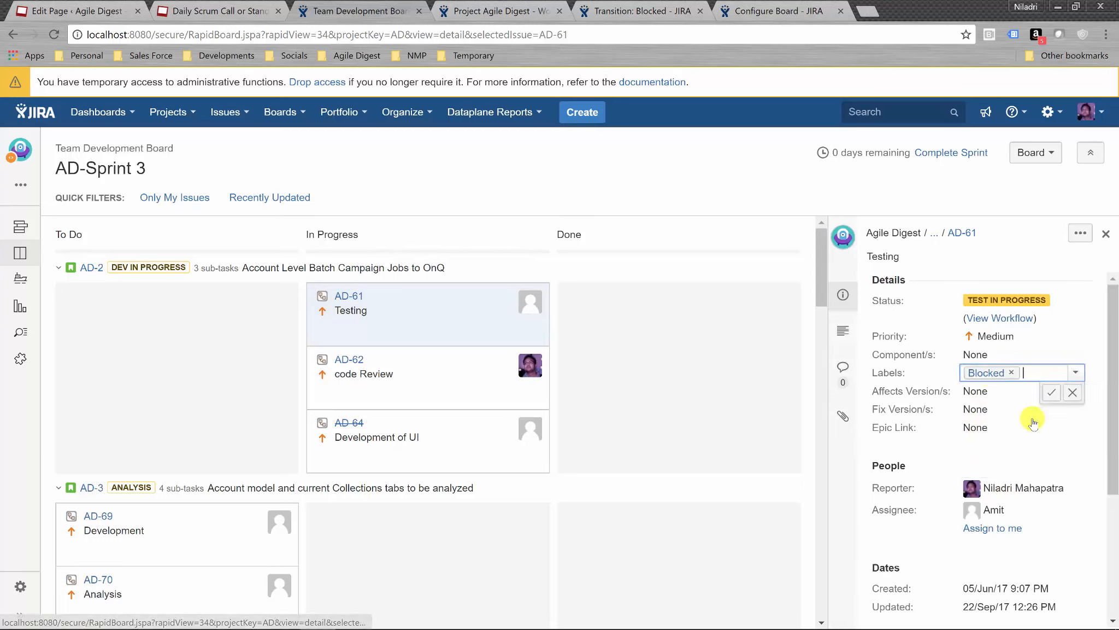
{"action": "left_click", "coordinate": [1052, 392]}
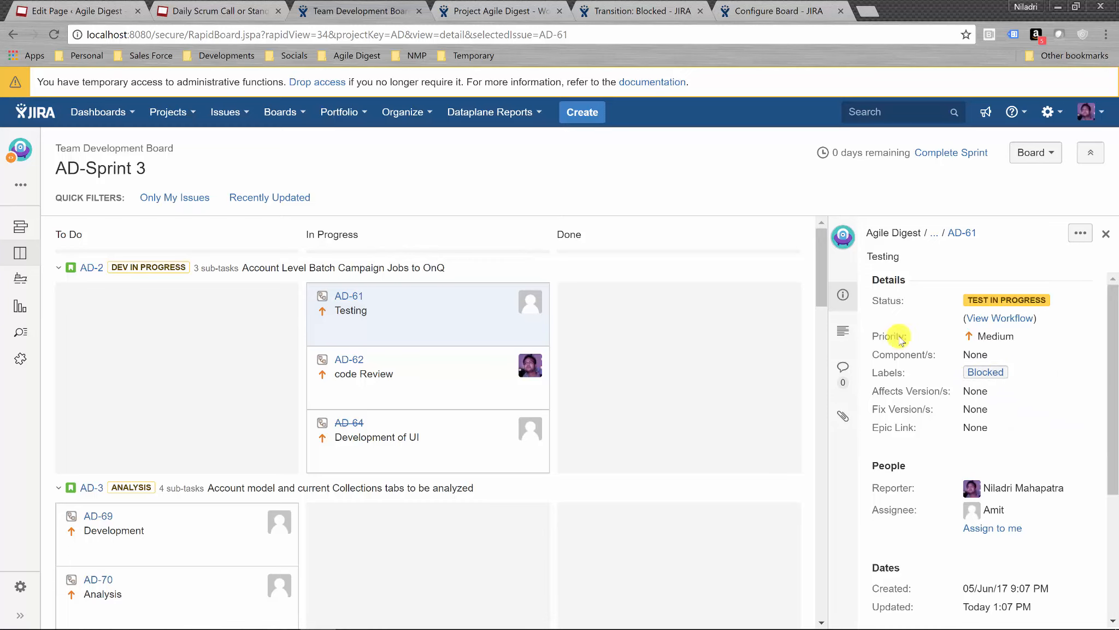
{"action": "left_click", "coordinate": [440, 324]}
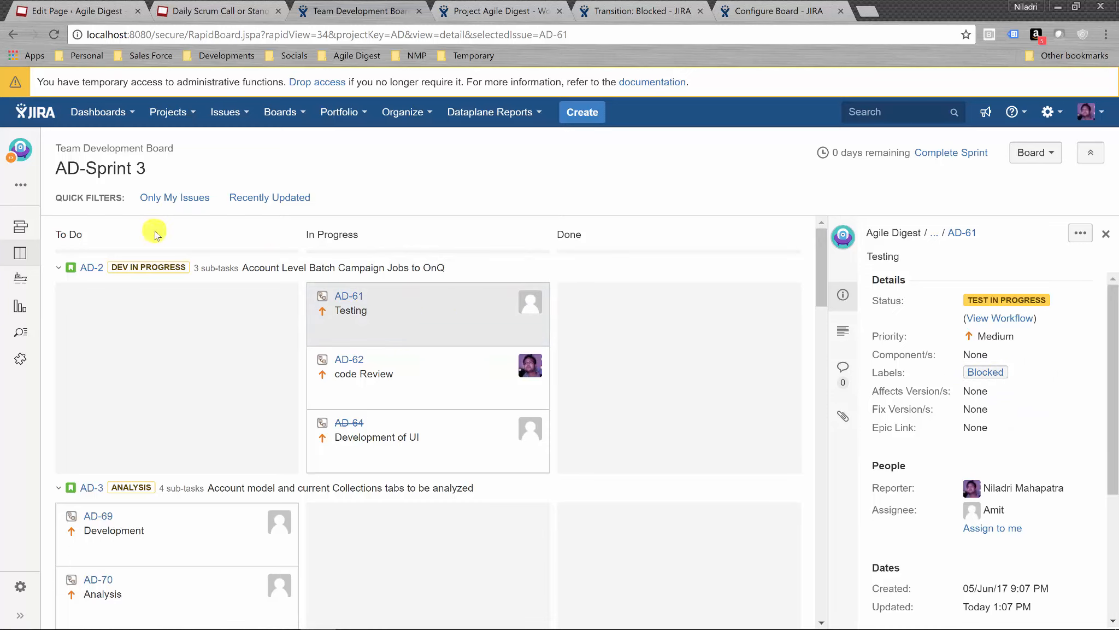
- Open the Team Development Board's card colours configuration and base the colours on Queries
{"action": "left_click", "coordinate": [1042, 163]}
{"action": "left_click", "coordinate": [996, 174]}
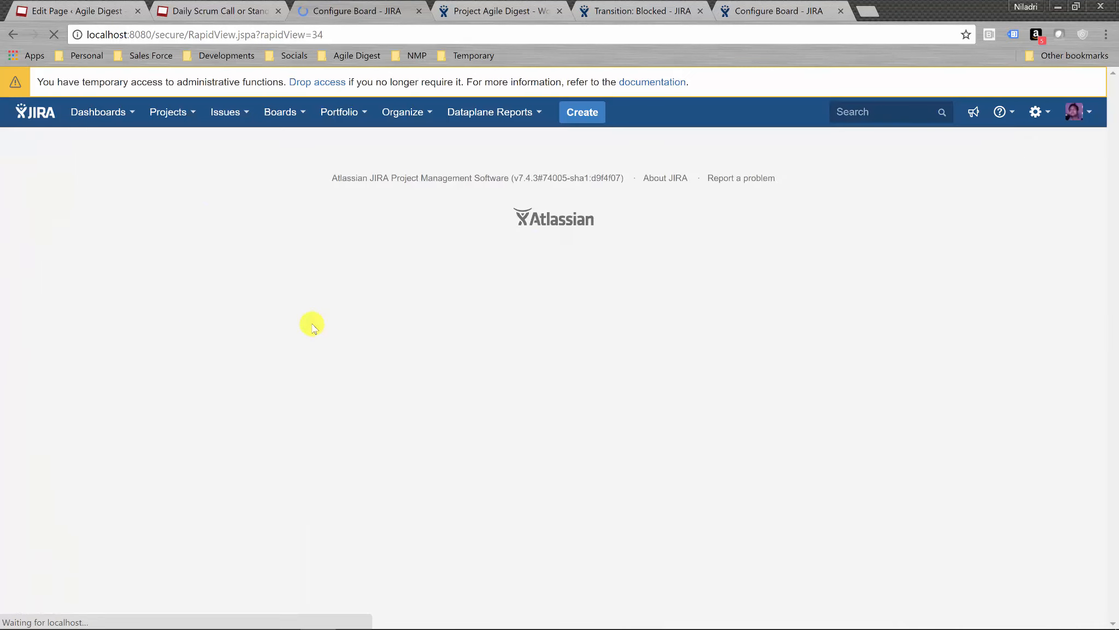
{"action": "left_click", "coordinate": [377, 302]}
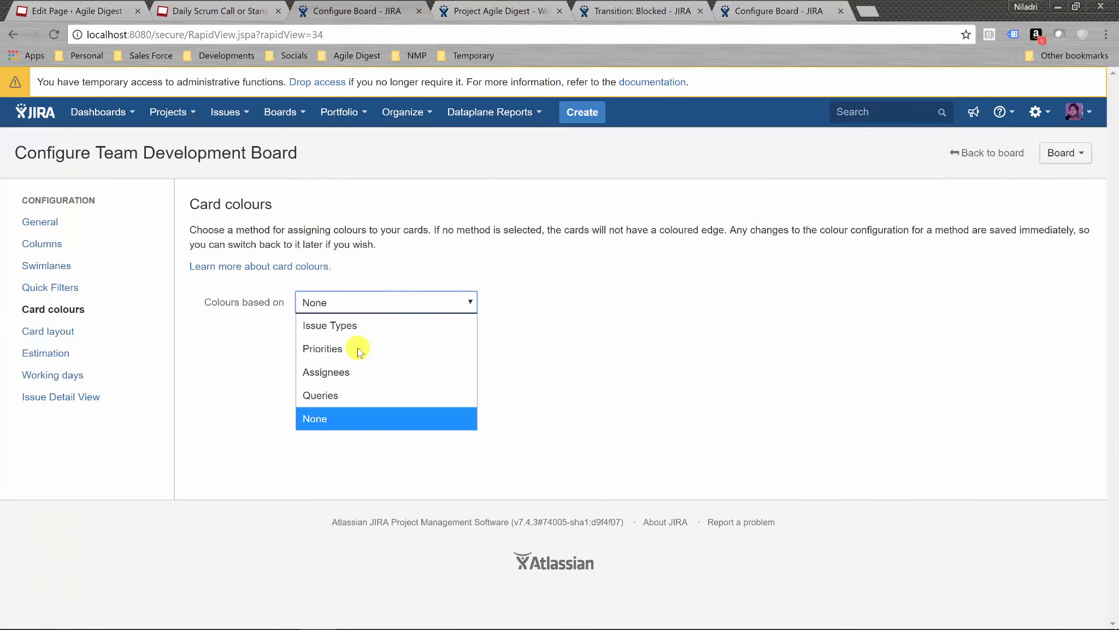
{"action": "left_click", "coordinate": [354, 396]}
- Add a red card colour for the JQL query labels in (Blocked) and return to the Team Development Board
{"action": "left_click", "coordinate": [356, 373]}
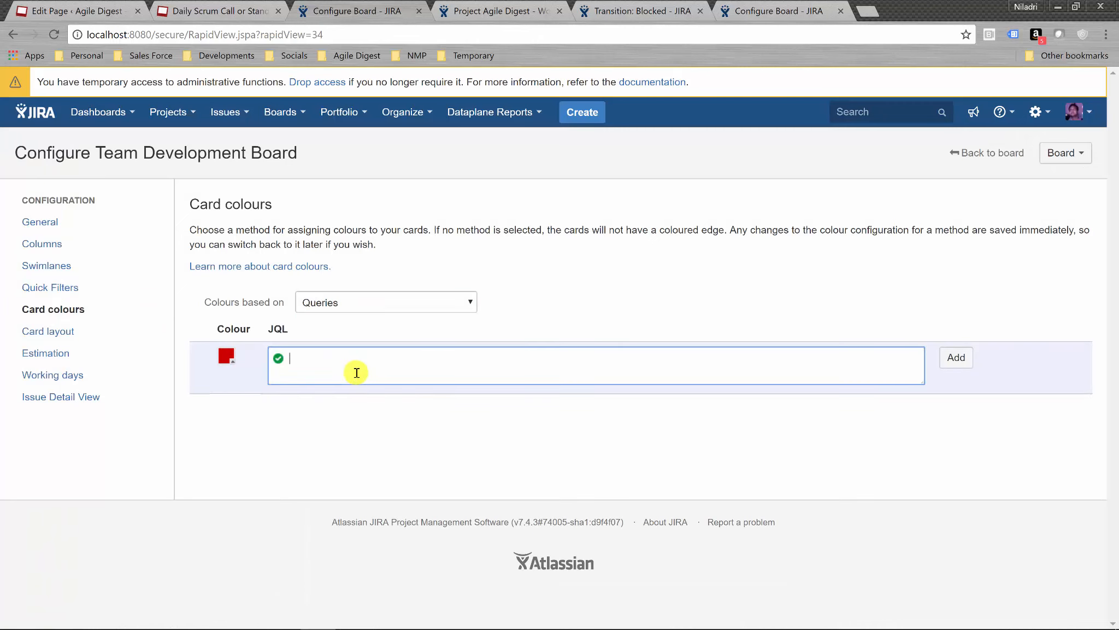
{"action": "type", "text": "lab"}
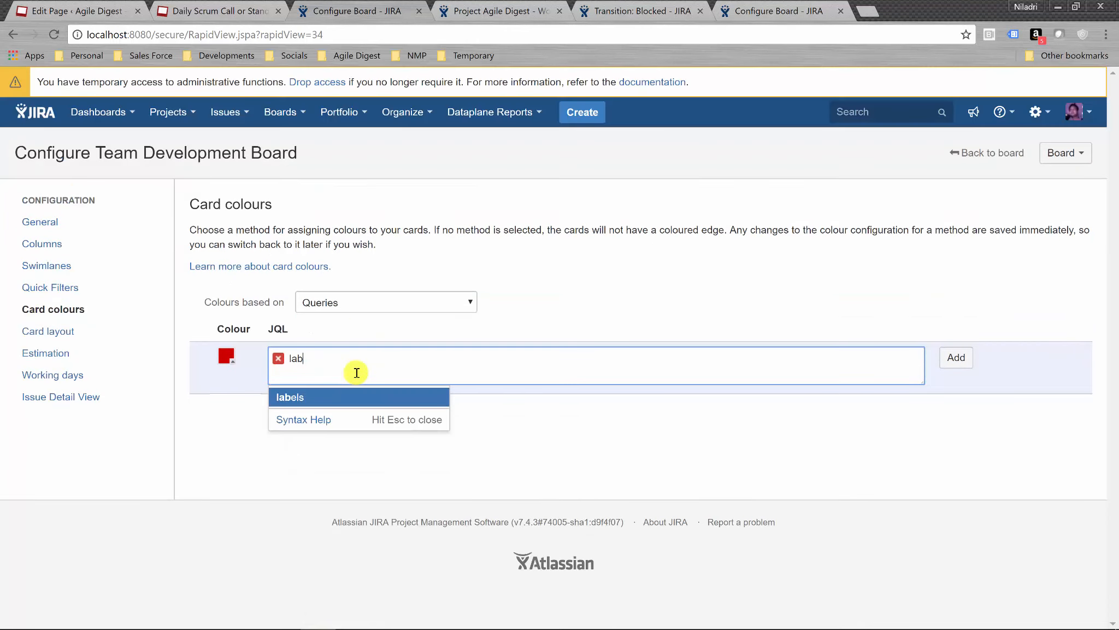
{"action": "left_click", "coordinate": [346, 403]}
{"action": "type", "text": "in"}
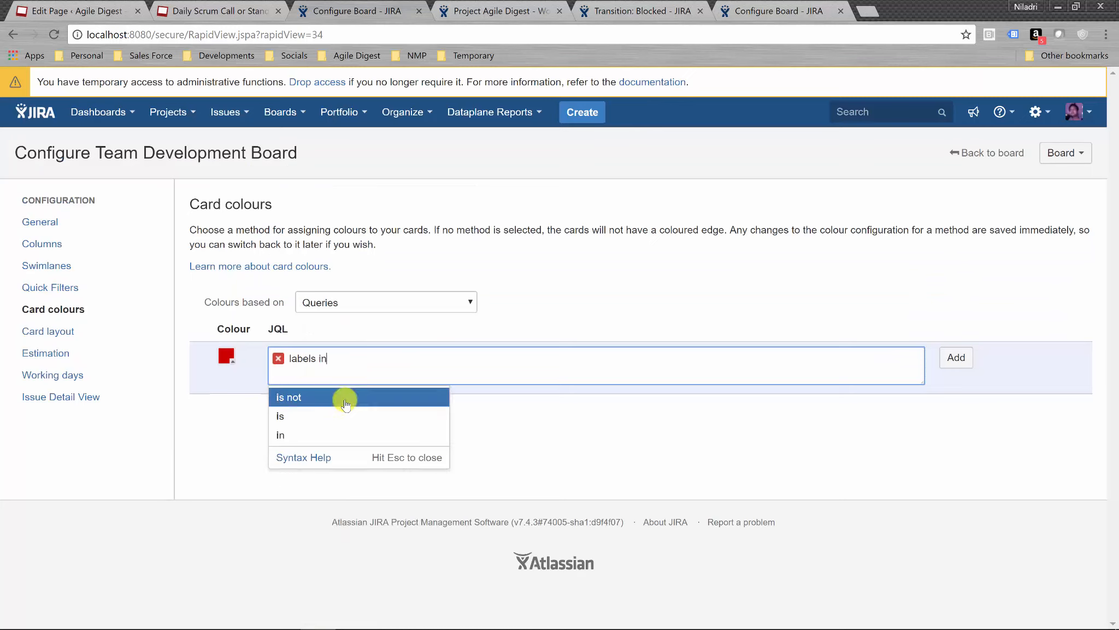
{"action": "type", "text": " ("}
{"action": "left_click", "coordinate": [346, 403]}
{"action": "type", "text": ")"}
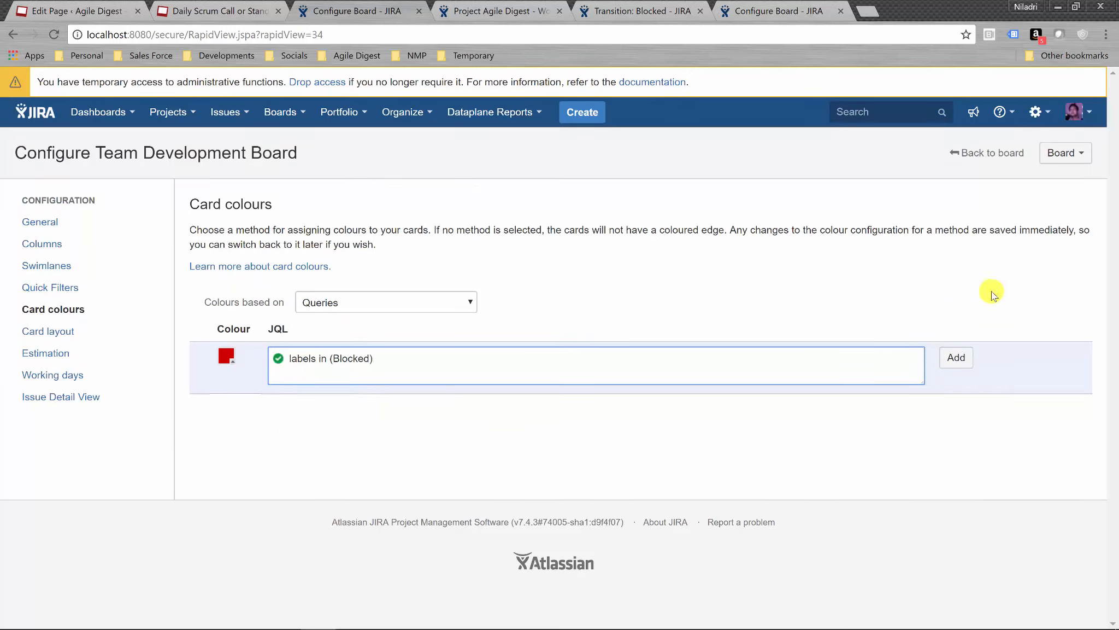
{"action": "left_click", "coordinate": [957, 358]}
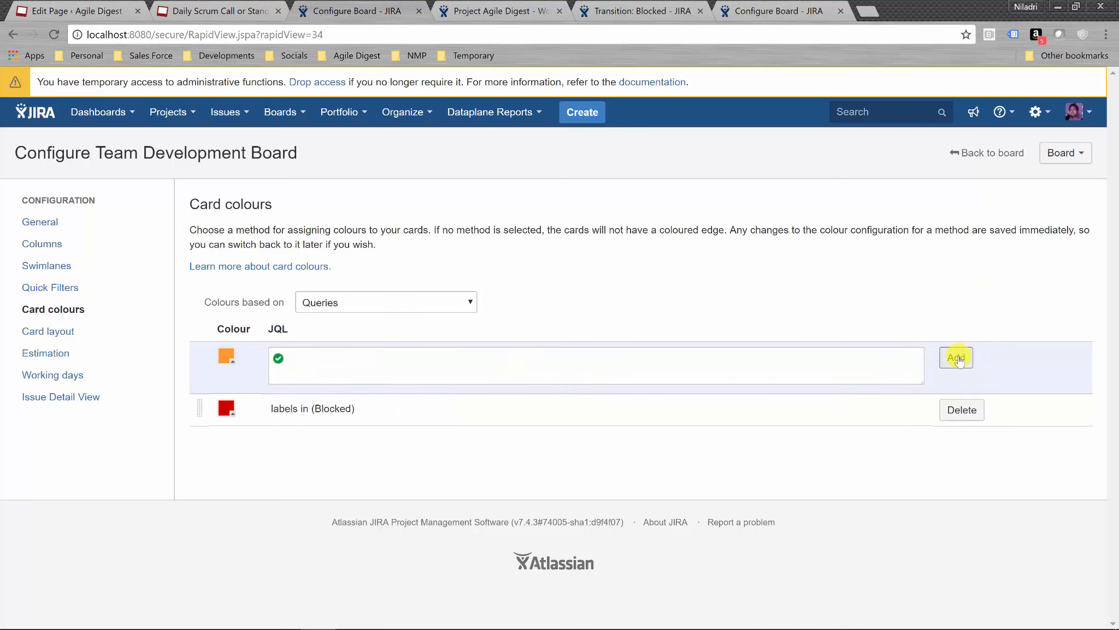
{"action": "left_click", "coordinate": [992, 154]}
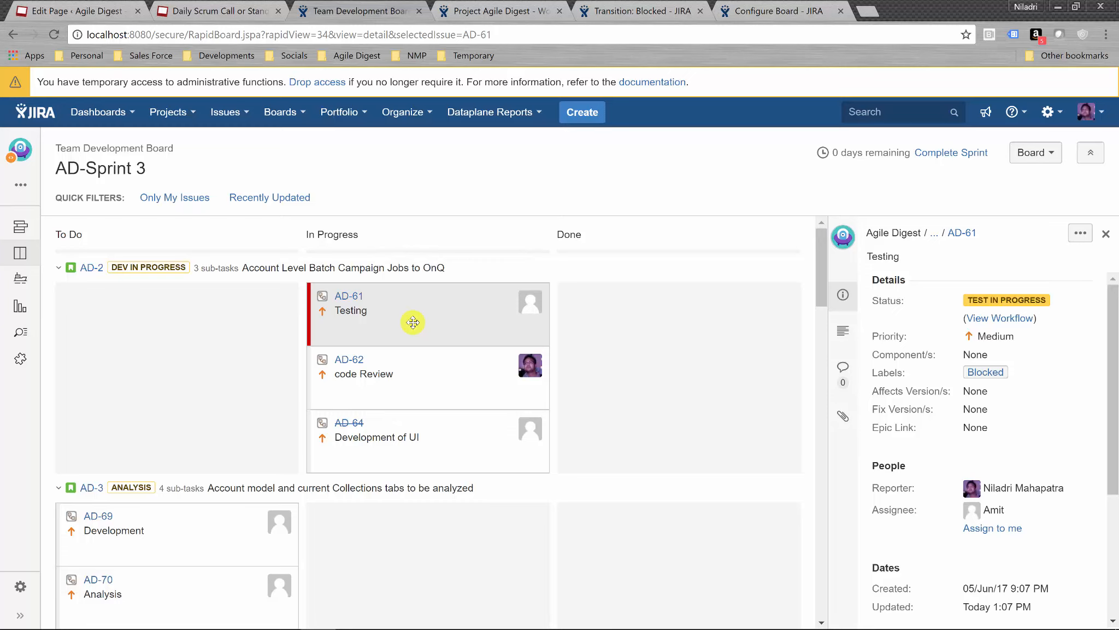
- Select sub-task AD-61 and view its comments section
{"action": "left_click", "coordinate": [412, 322]}
{"action": "left_click", "coordinate": [843, 369]}
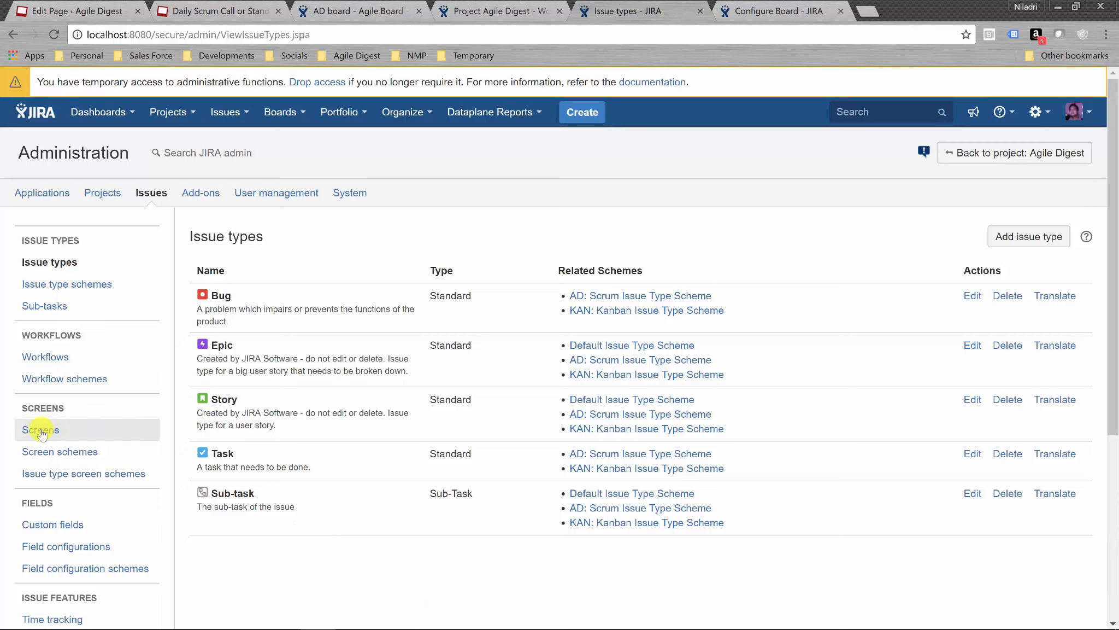
- Open the custom fields administration and start a new custom field of type Select List (single choice)
{"action": "left_click", "coordinate": [60, 526]}
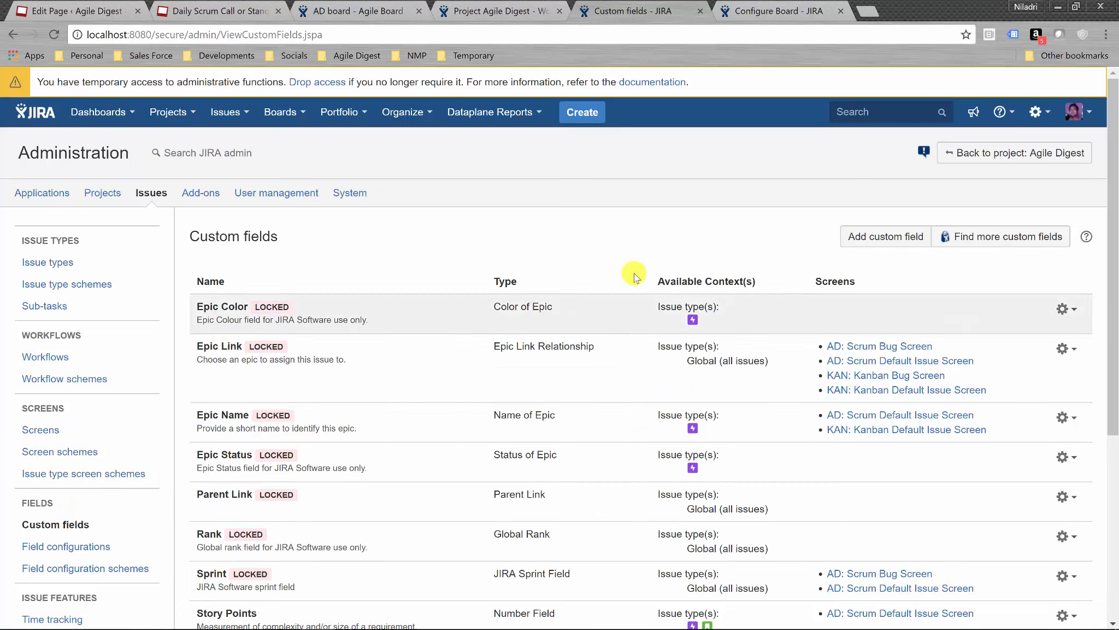
{"action": "scroll", "coordinate": [732, 239], "scroll_direction": "down", "scroll_amount": 5}
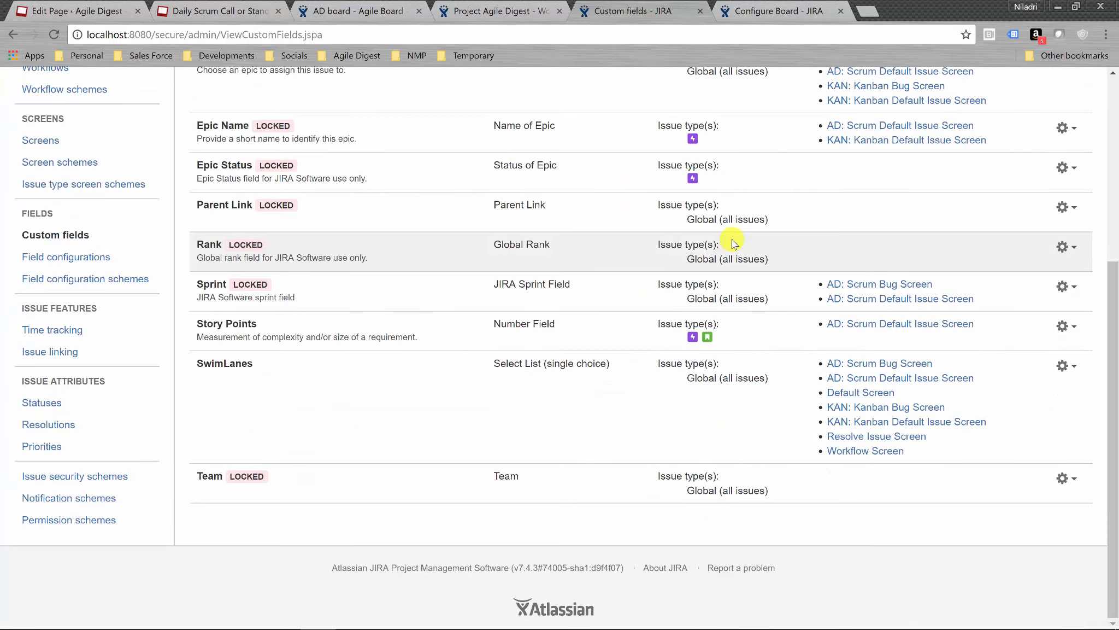
{"action": "scroll", "coordinate": [732, 239], "scroll_direction": "up", "scroll_amount": 5}
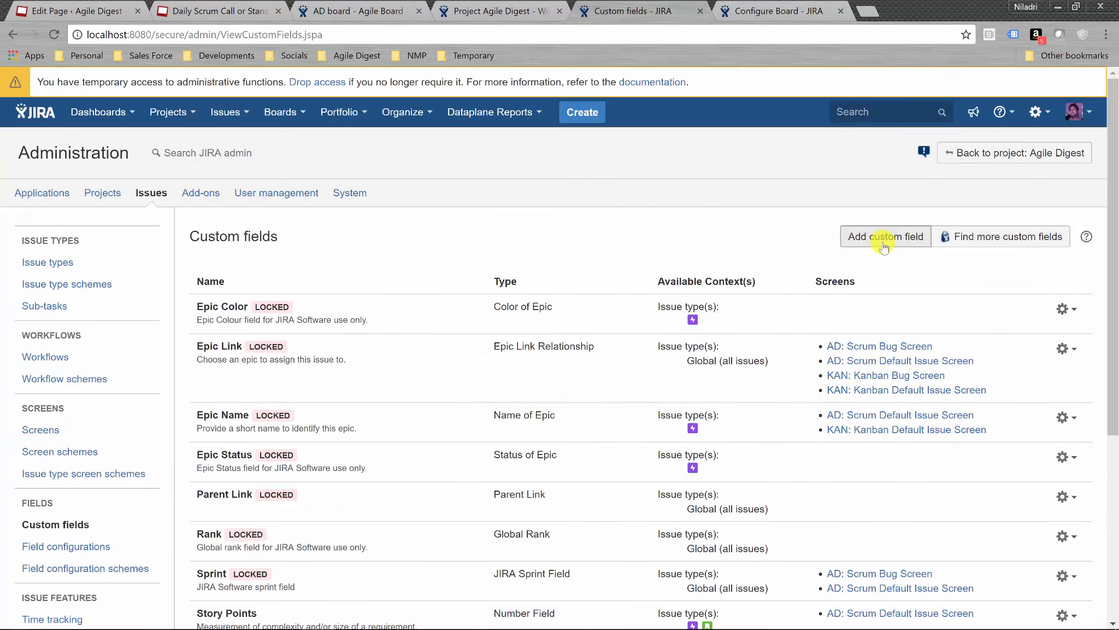
{"action": "left_click", "coordinate": [884, 246]}
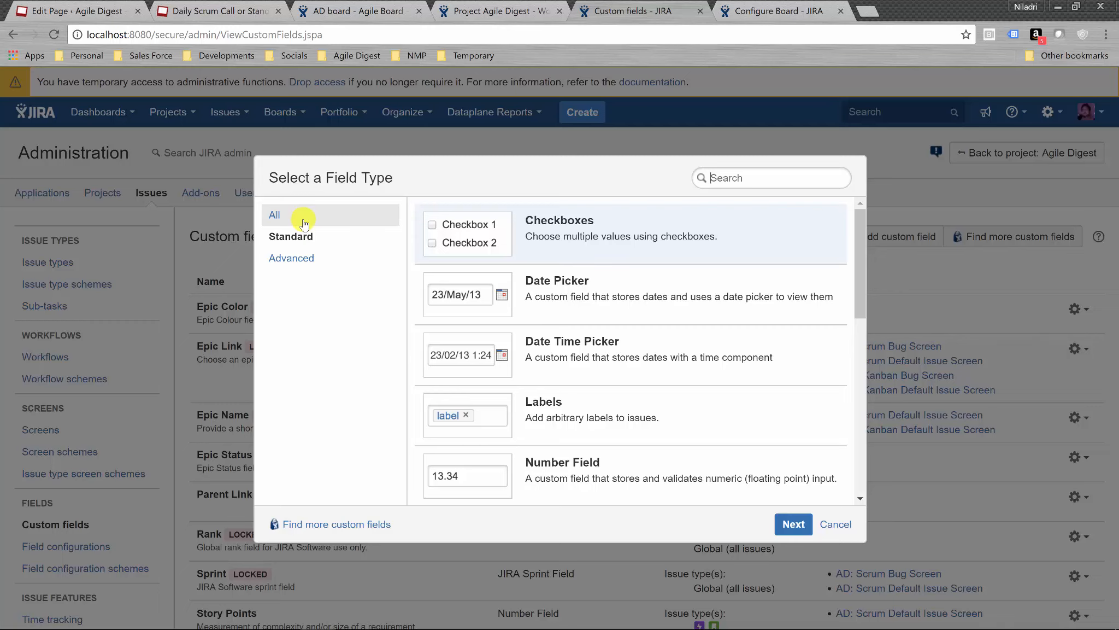
{"action": "scroll", "coordinate": [628, 360], "scroll_direction": "down", "scroll_amount": 6}
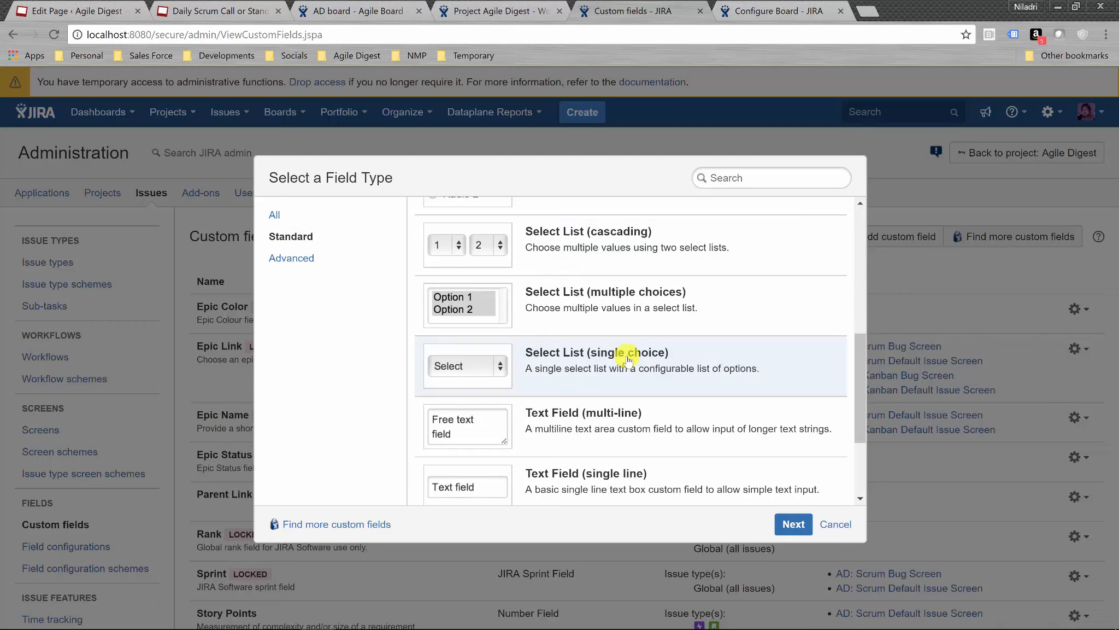
{"action": "left_click", "coordinate": [629, 361]}
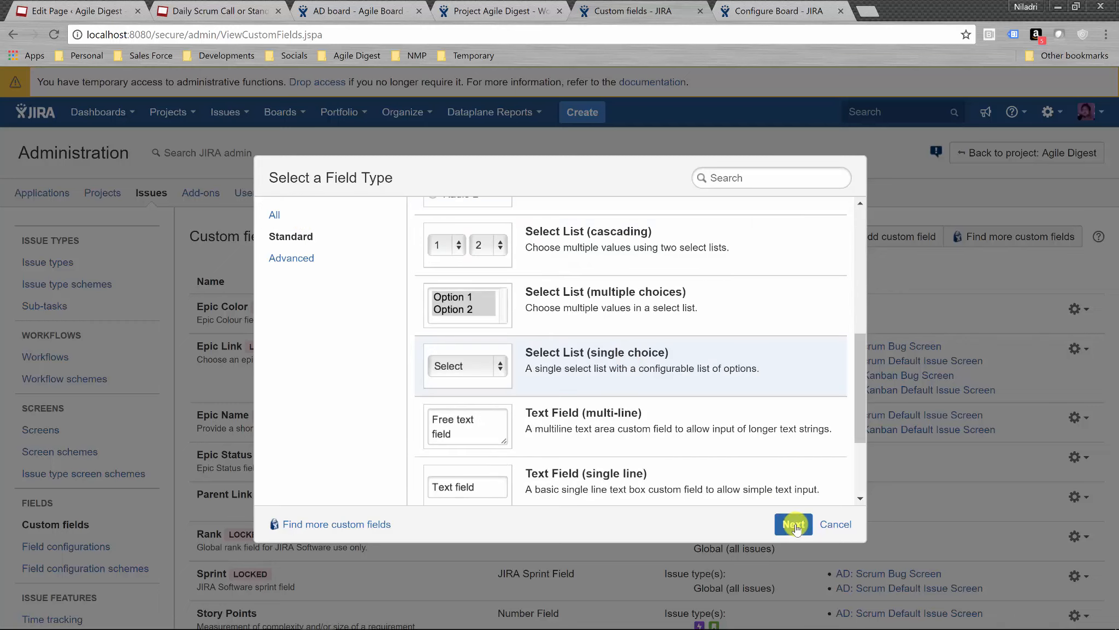
{"action": "left_click", "coordinate": [793, 524]}
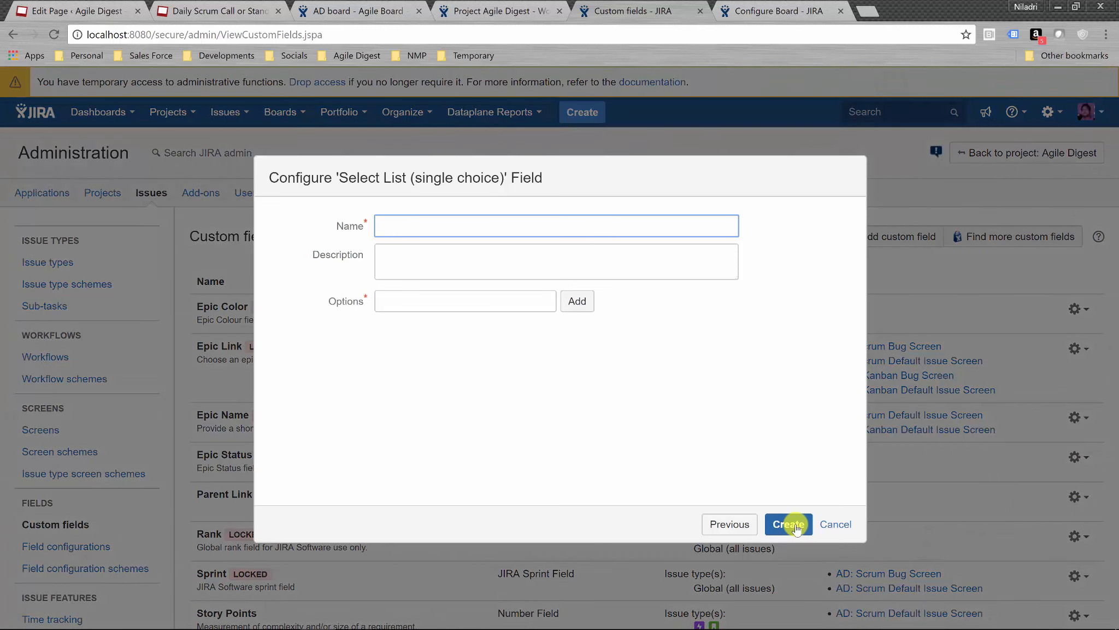
- Name the new select list field Blocked State and give it the description "Mark The Blocked State"
{"action": "type", "text": "Blocked State"}
{"action": "left_click", "coordinate": [483, 269]}
{"action": "type", "text": "Mar"}
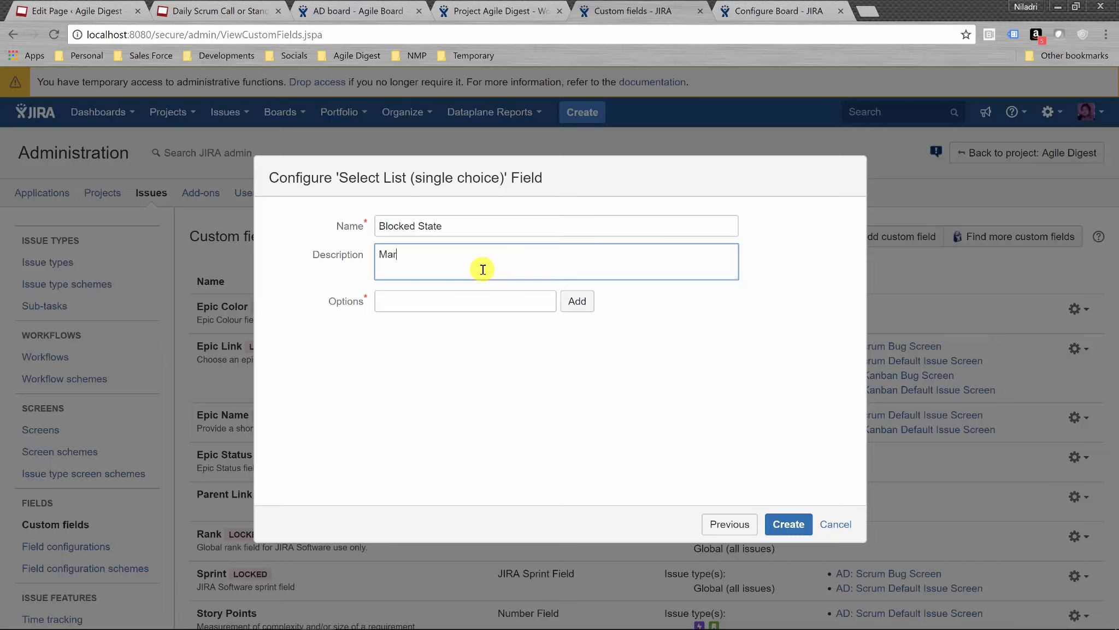
{"action": "type", "text": "k The Bloacked State"}
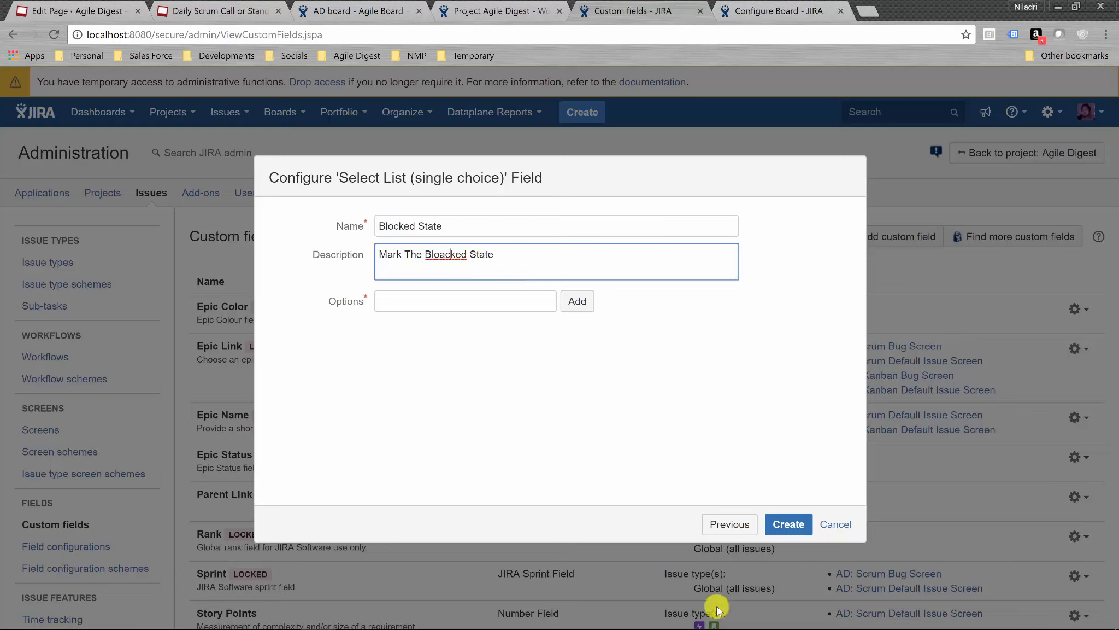
{"action": "key", "text": "BackSpace"}
- Add the options "Blocked" and "-" to the Blocked State field and create it
{"action": "left_click", "coordinate": [453, 299]}
{"action": "type", "text": "B"}
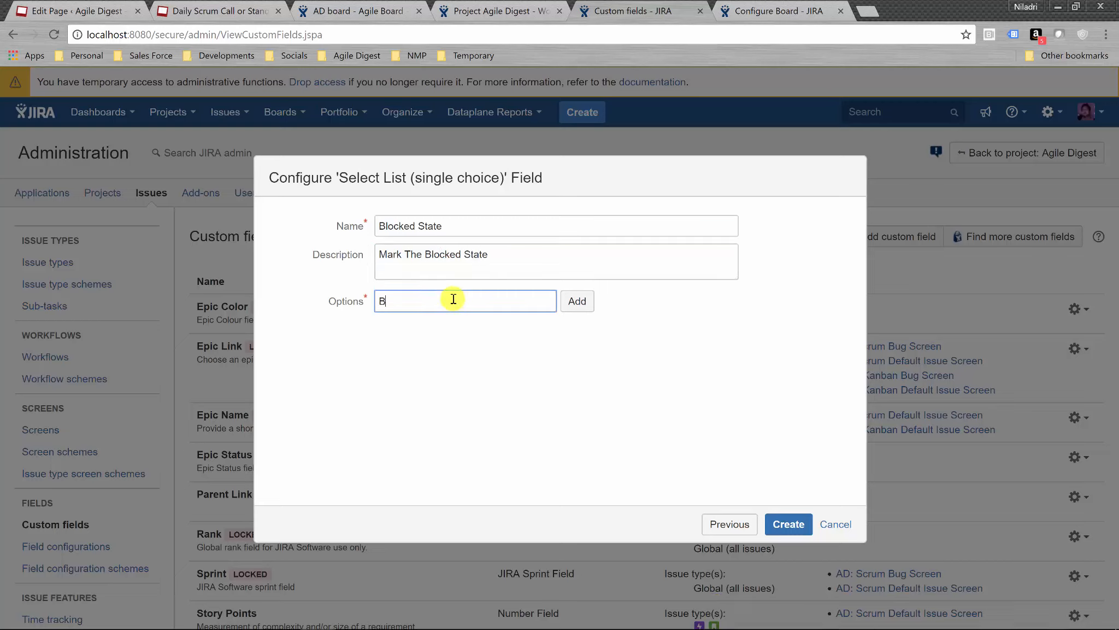
{"action": "type", "text": "locked"}
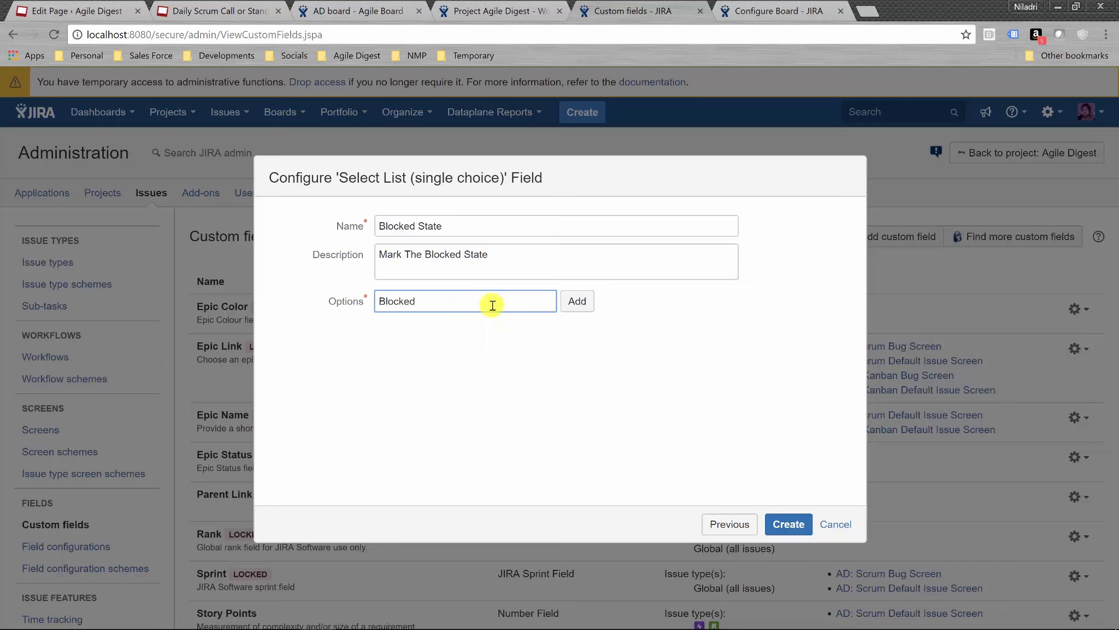
{"action": "left_click", "coordinate": [573, 309]}
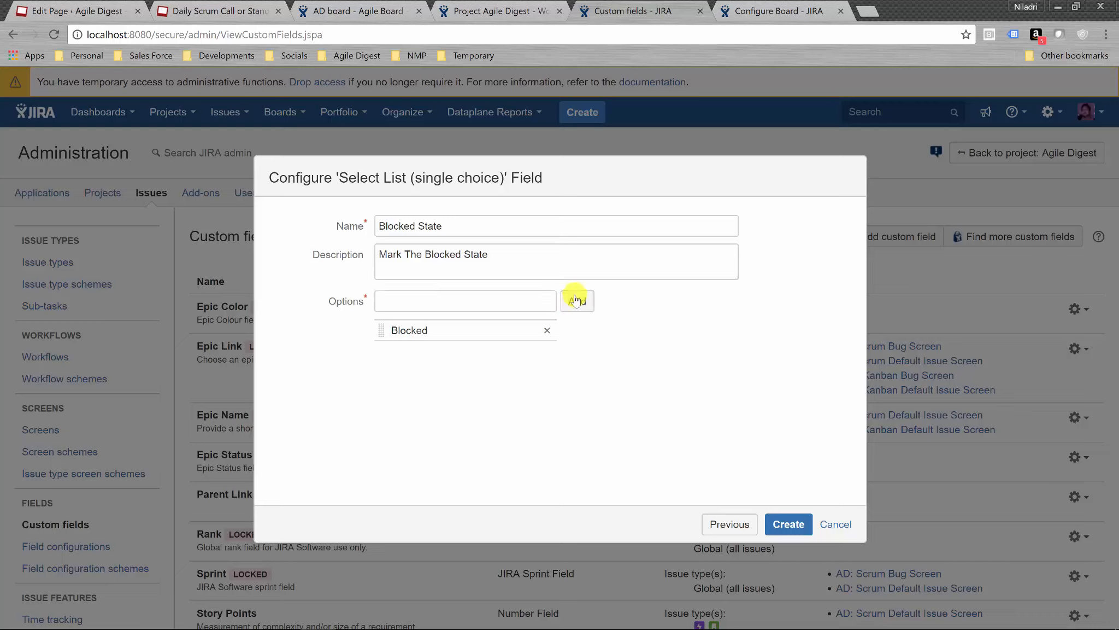
{"action": "left_click", "coordinate": [576, 302]}
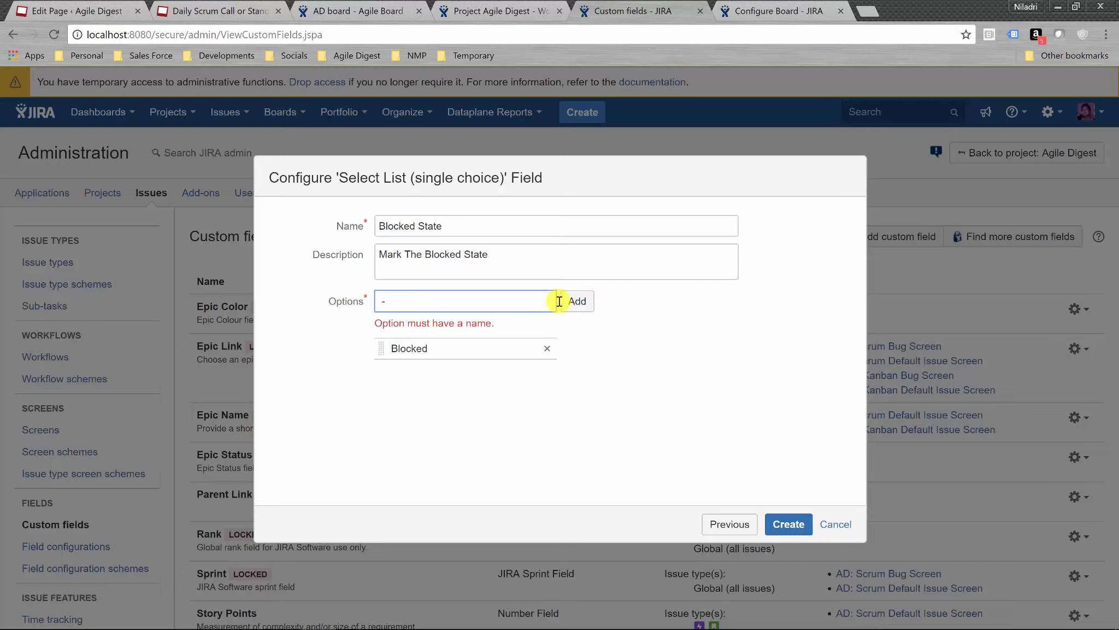
{"action": "left_click", "coordinate": [575, 310]}
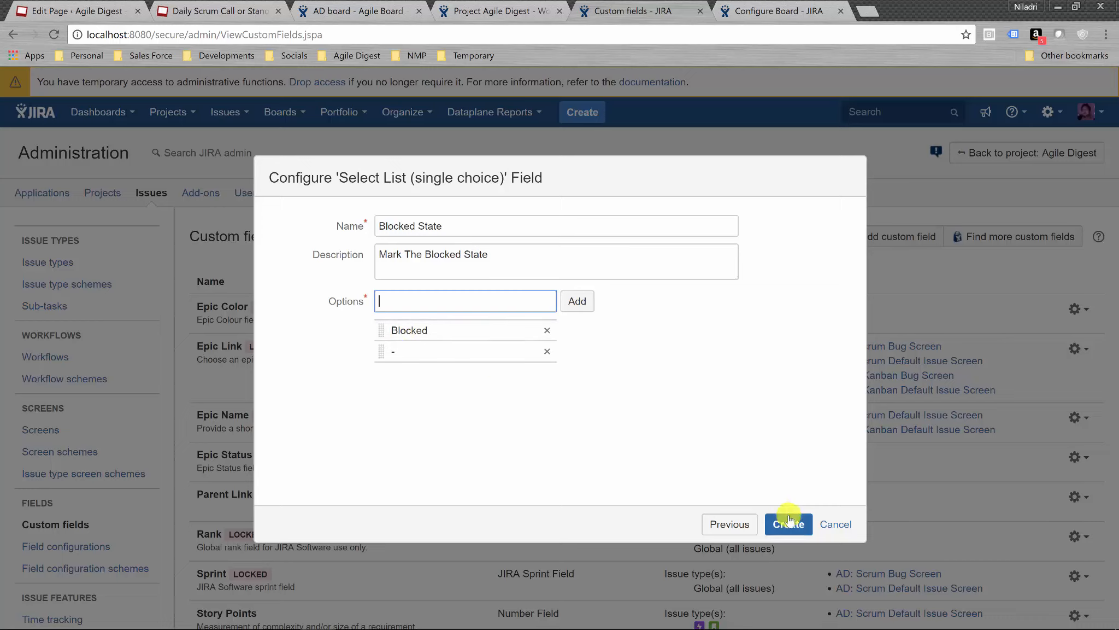
{"action": "left_click", "coordinate": [789, 525]}
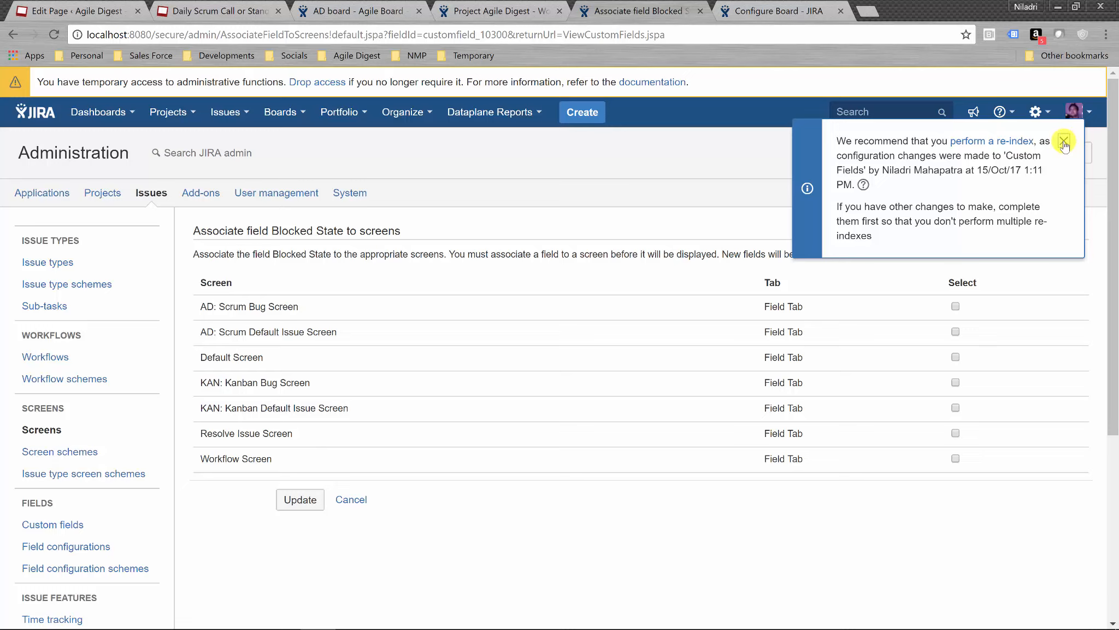
- Associate Blocked State with the AD: Scrum Bug, AD: Scrum Default Issue, Default, Resolve Issue and Workflow screens
{"action": "left_click", "coordinate": [1064, 142]}
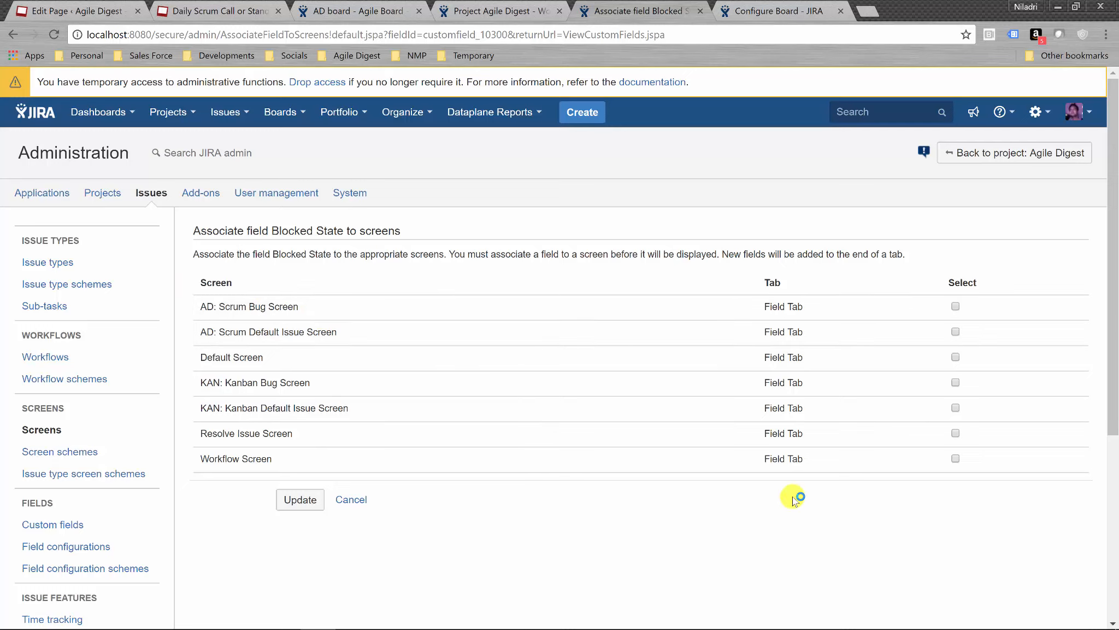
{"action": "left_click", "coordinate": [956, 459]}
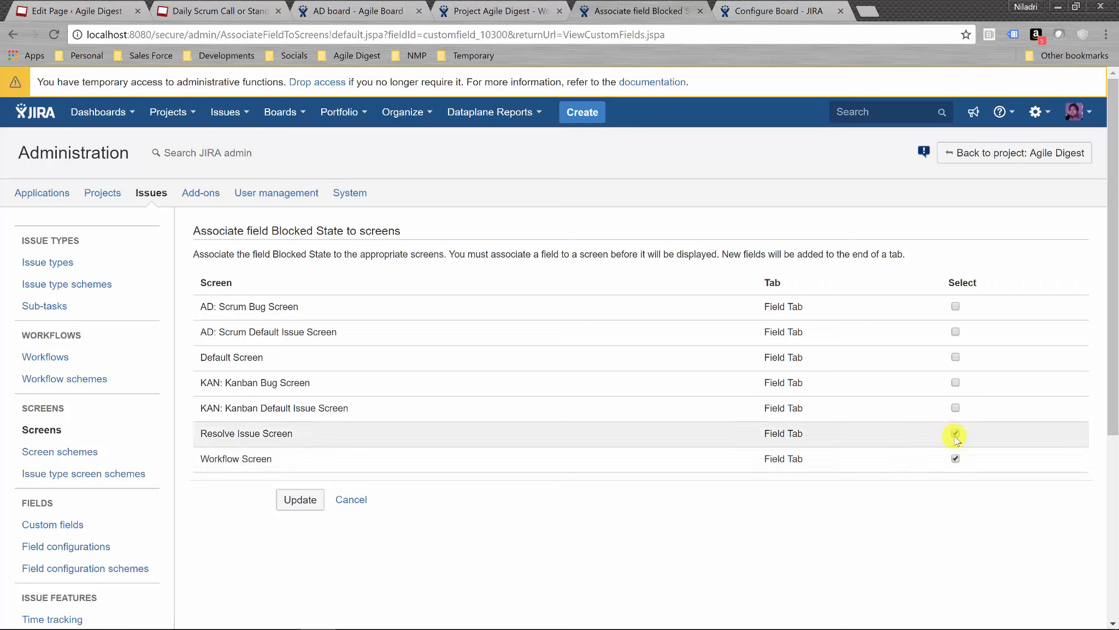
{"action": "left_click", "coordinate": [955, 307]}
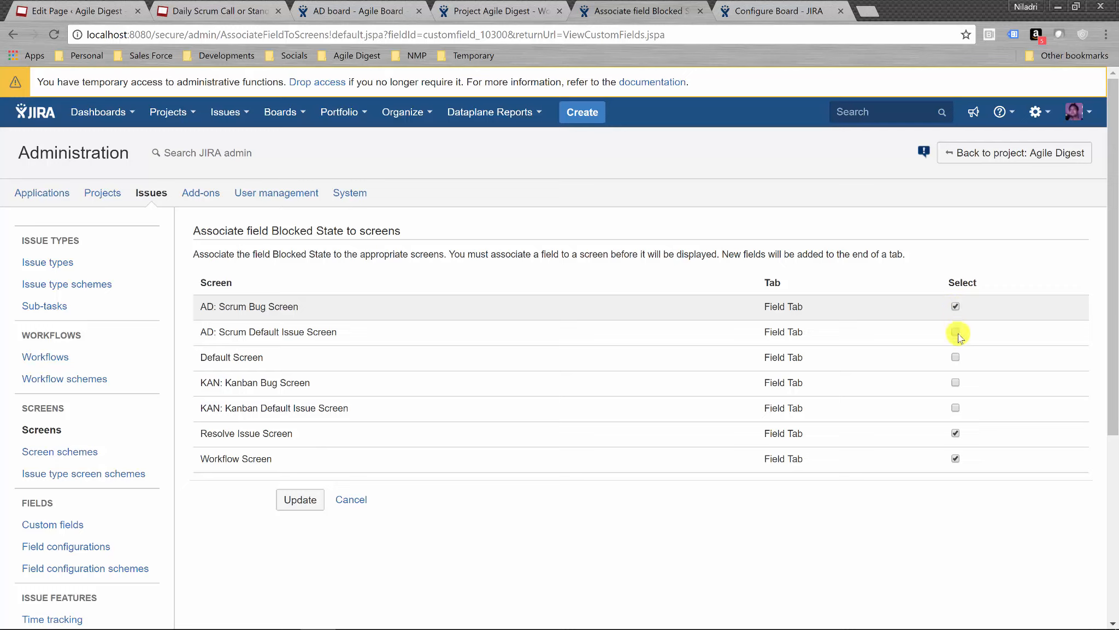
{"action": "left_click", "coordinate": [955, 332]}
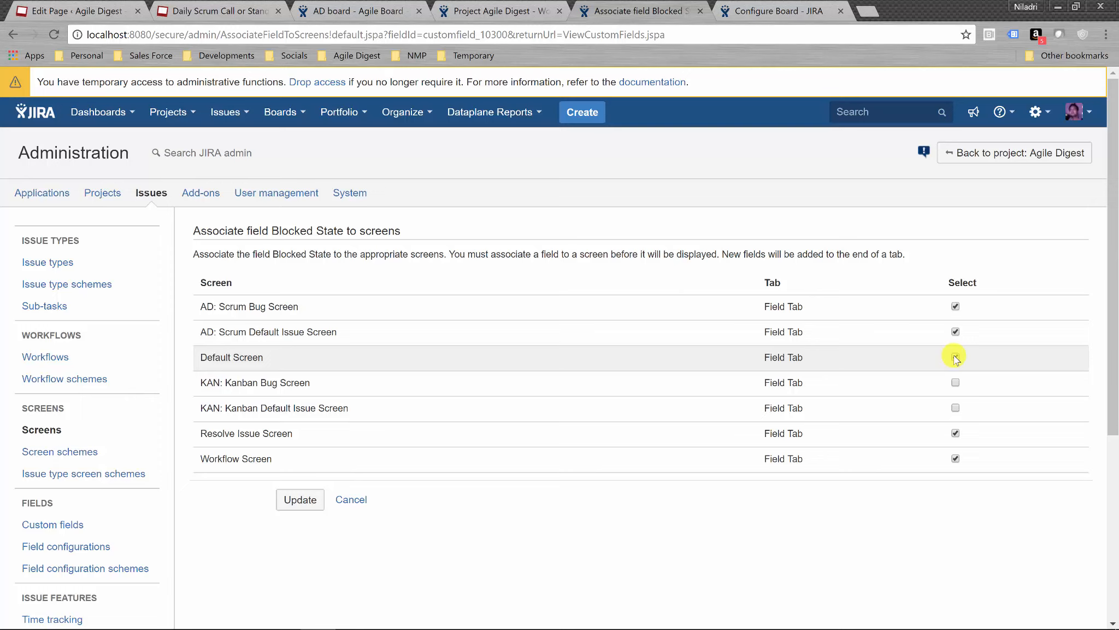
{"action": "left_click", "coordinate": [955, 358]}
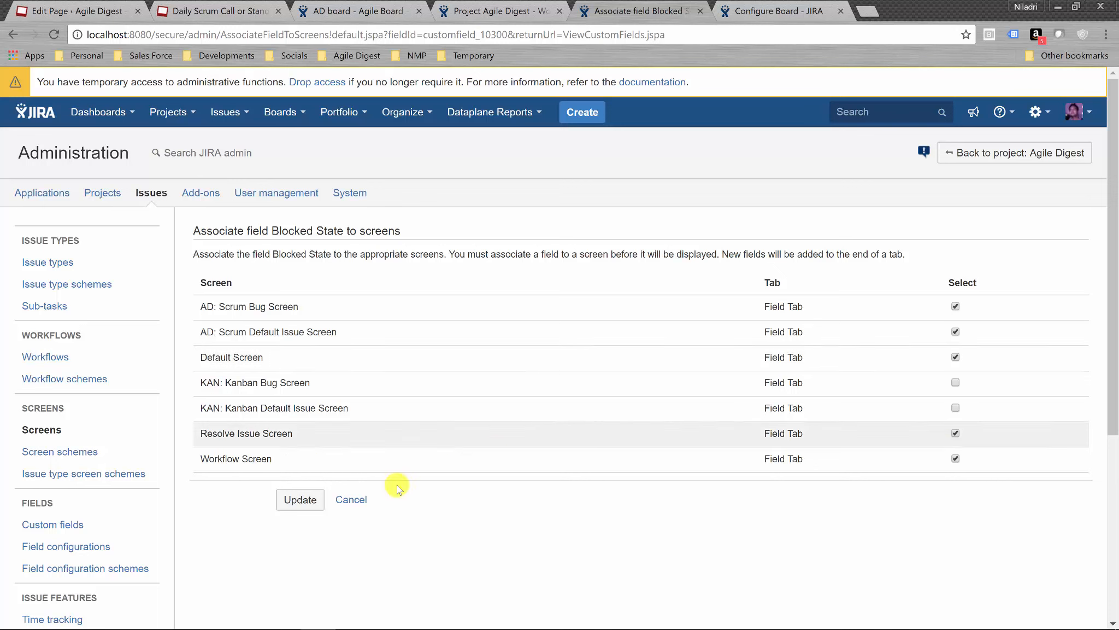
{"action": "left_click", "coordinate": [306, 500]}
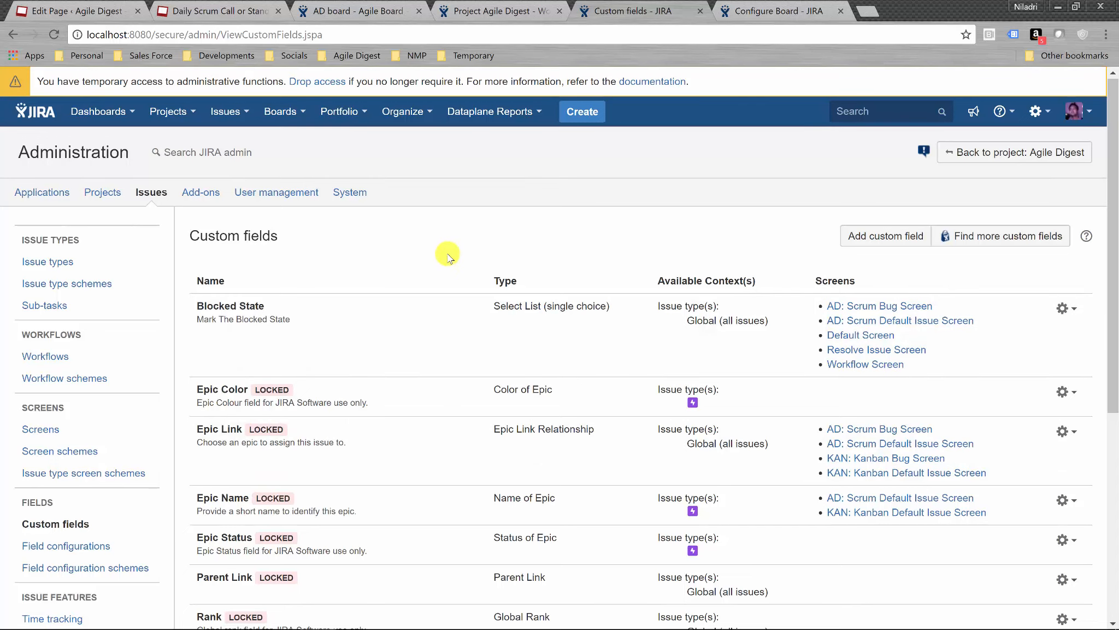
{"action": "scroll", "coordinate": [445, 252], "scroll_direction": "down", "scroll_amount": 4}
{"action": "scroll", "coordinate": [447, 257], "scroll_direction": "up", "scroll_amount": 4}
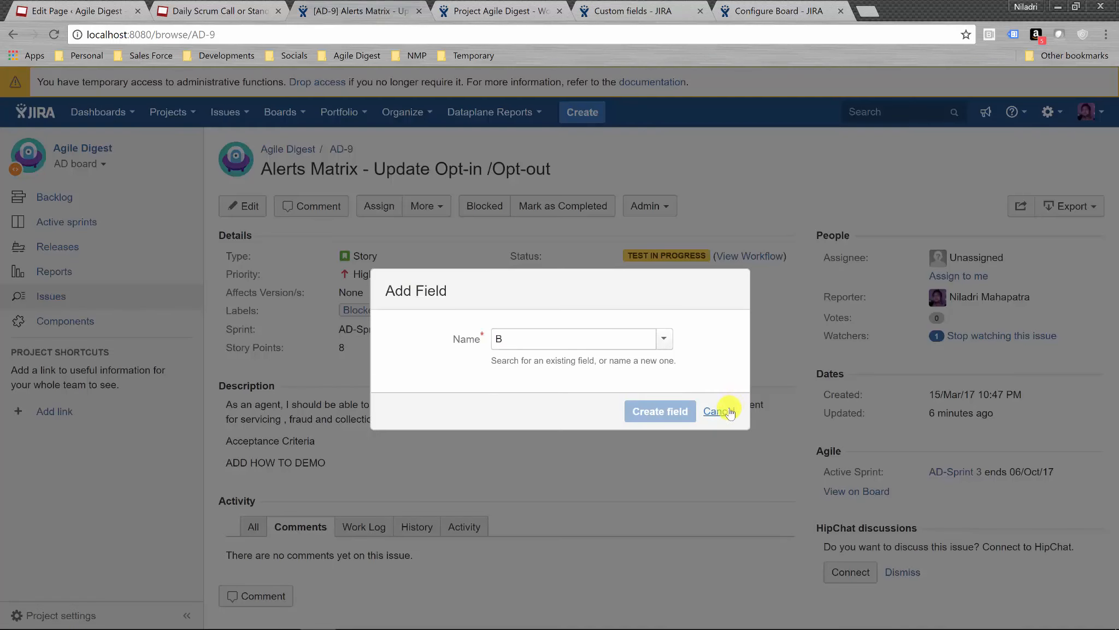
- Add the existing Blocked State field to issue AD-9 and submit it with the value "-"
{"action": "left_click", "coordinate": [721, 409]}
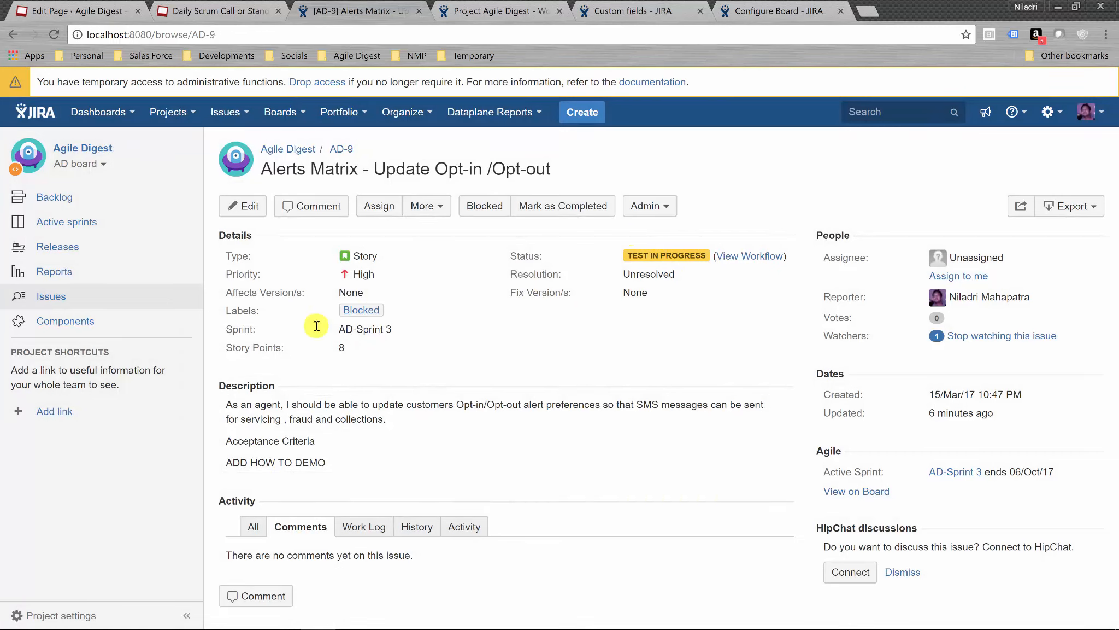
{"action": "left_click", "coordinate": [668, 212]}
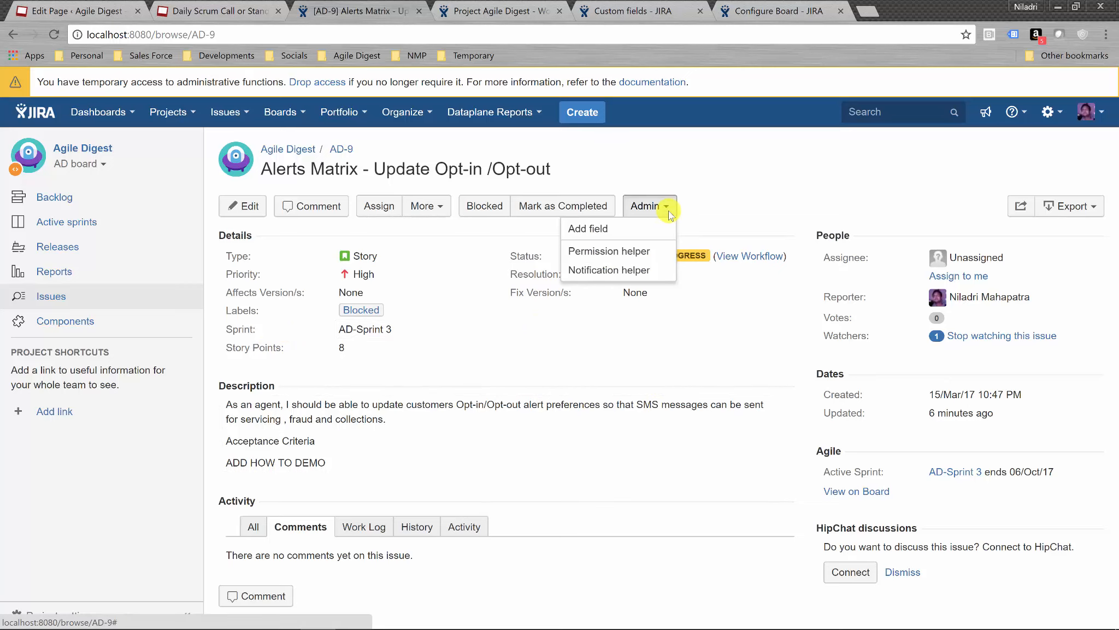
{"action": "left_click", "coordinate": [615, 228]}
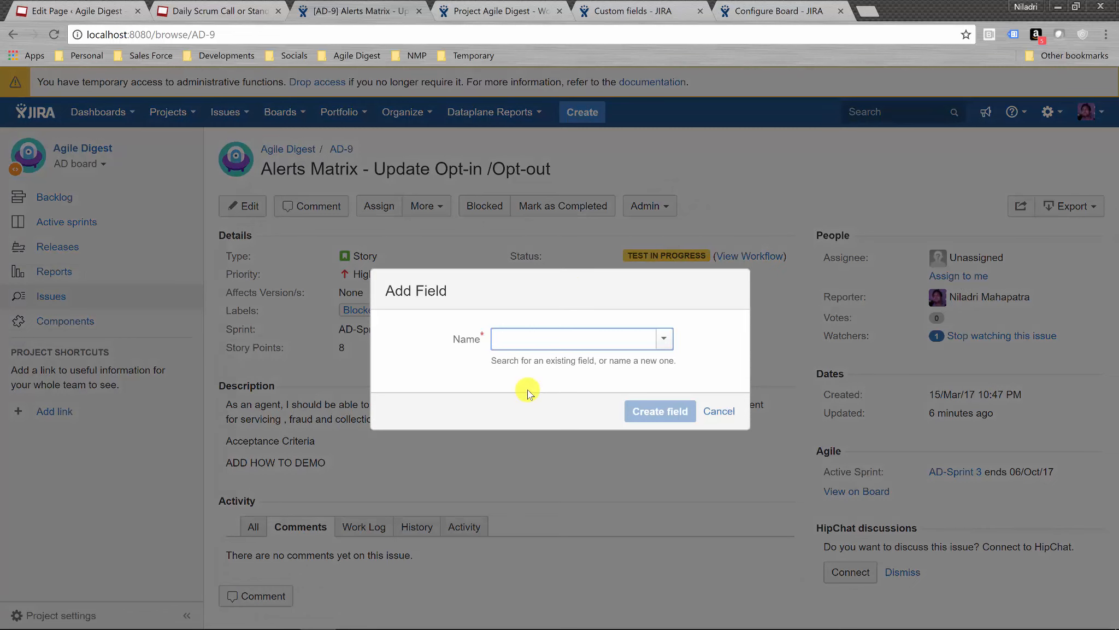
{"action": "type", "text": "B"}
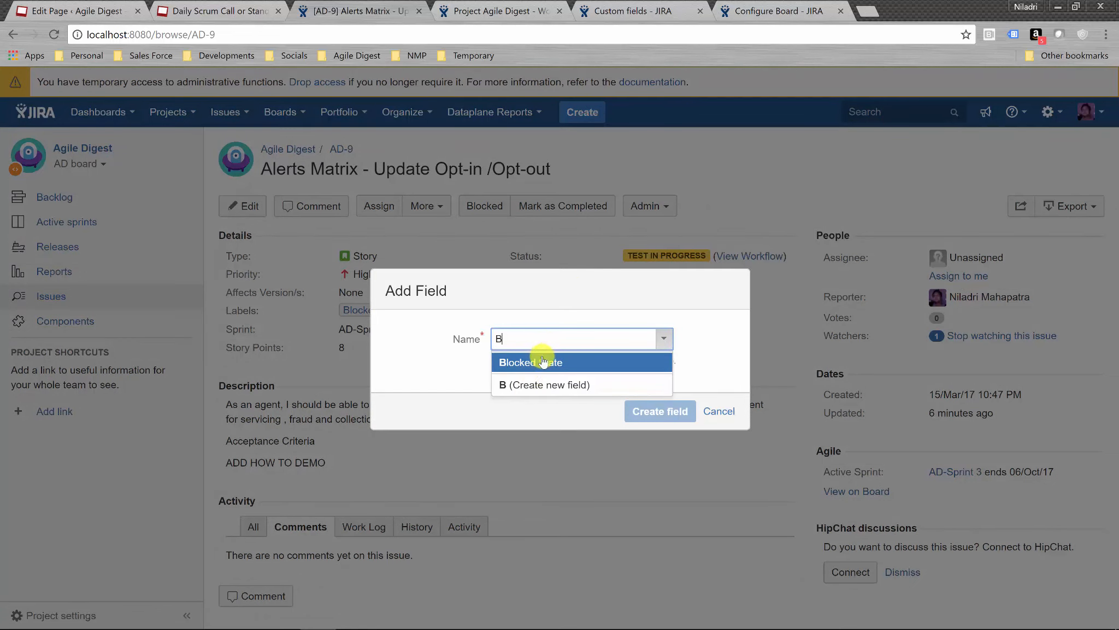
{"action": "left_click", "coordinate": [539, 363]}
{"action": "left_click", "coordinate": [670, 411]}
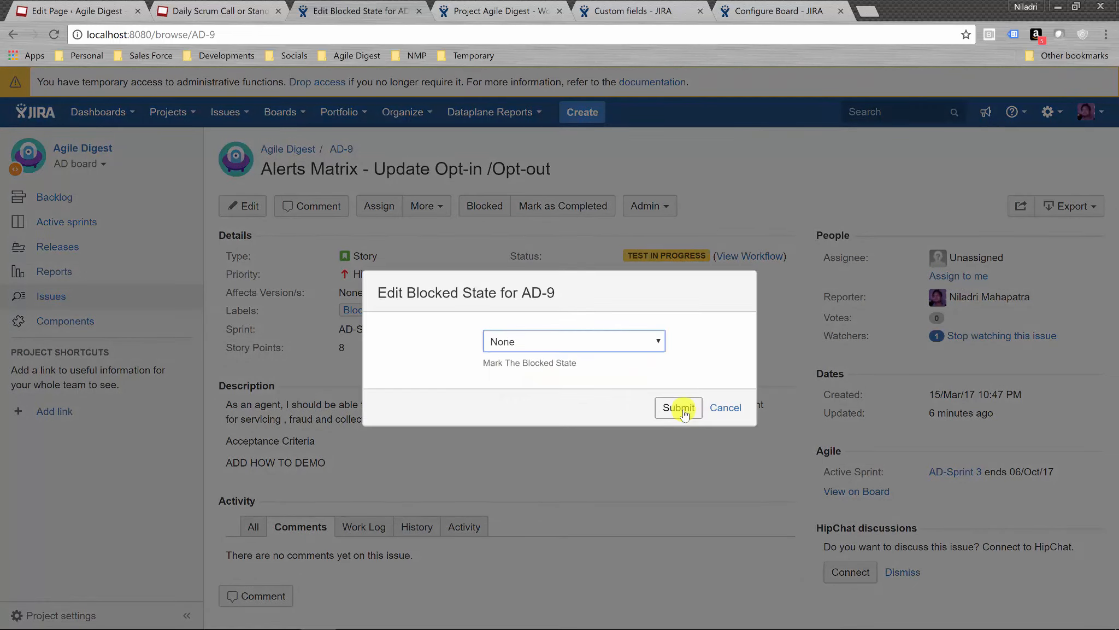
{"action": "left_click", "coordinate": [628, 345]}
{"action": "left_click", "coordinate": [557, 407]}
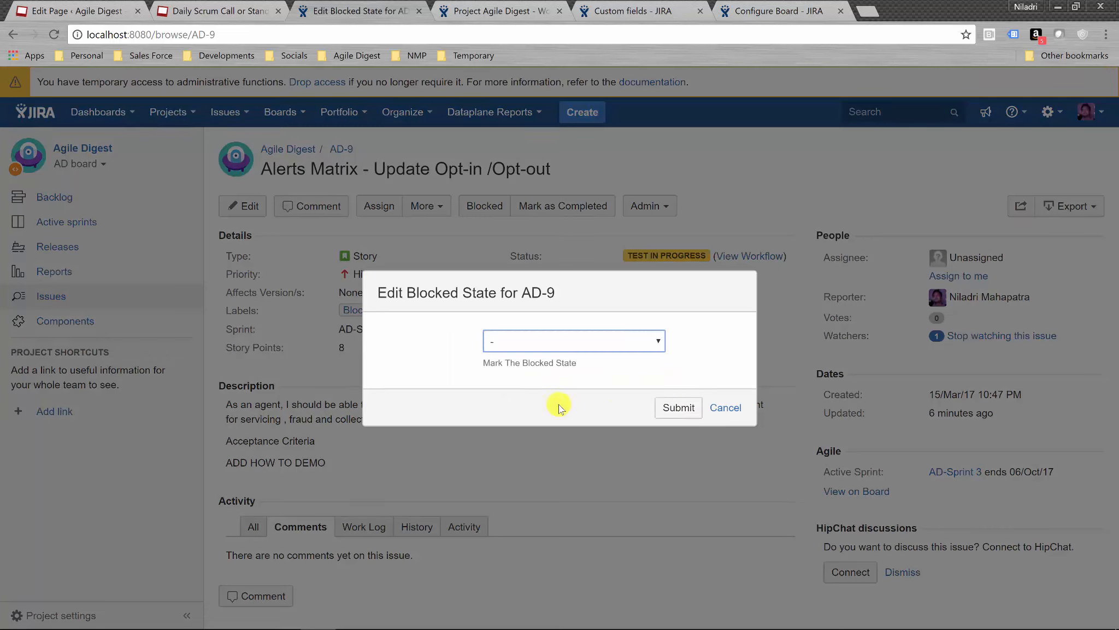
{"action": "left_click", "coordinate": [678, 409]}
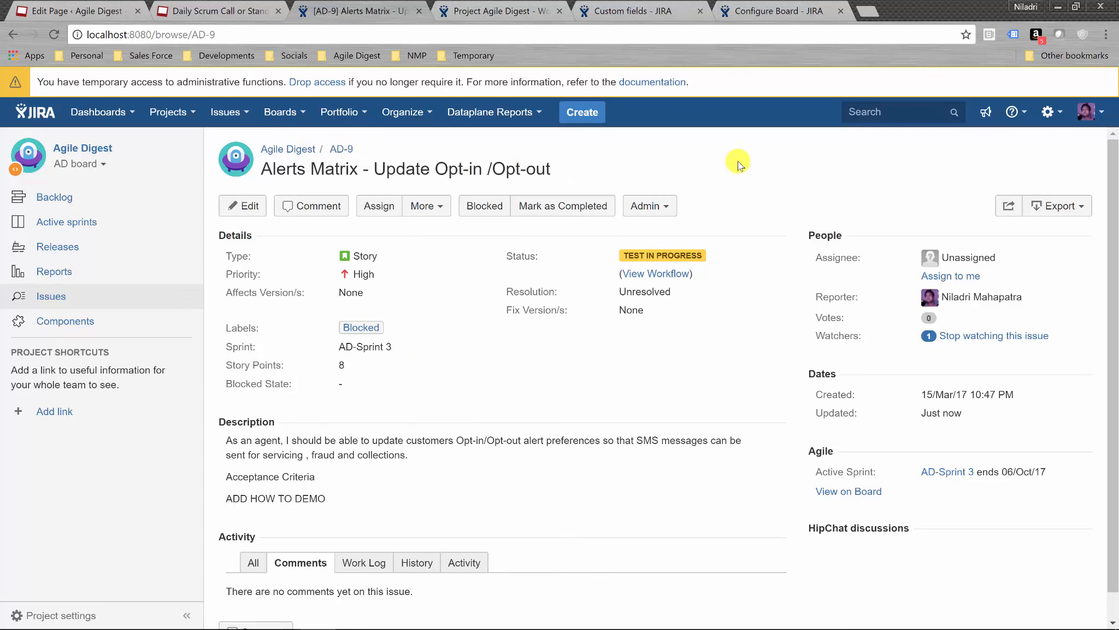
- Include the Blocked State field in the Create Issue form's displayed fields and leave the form without creating an issue
{"action": "left_click", "coordinate": [588, 115]}
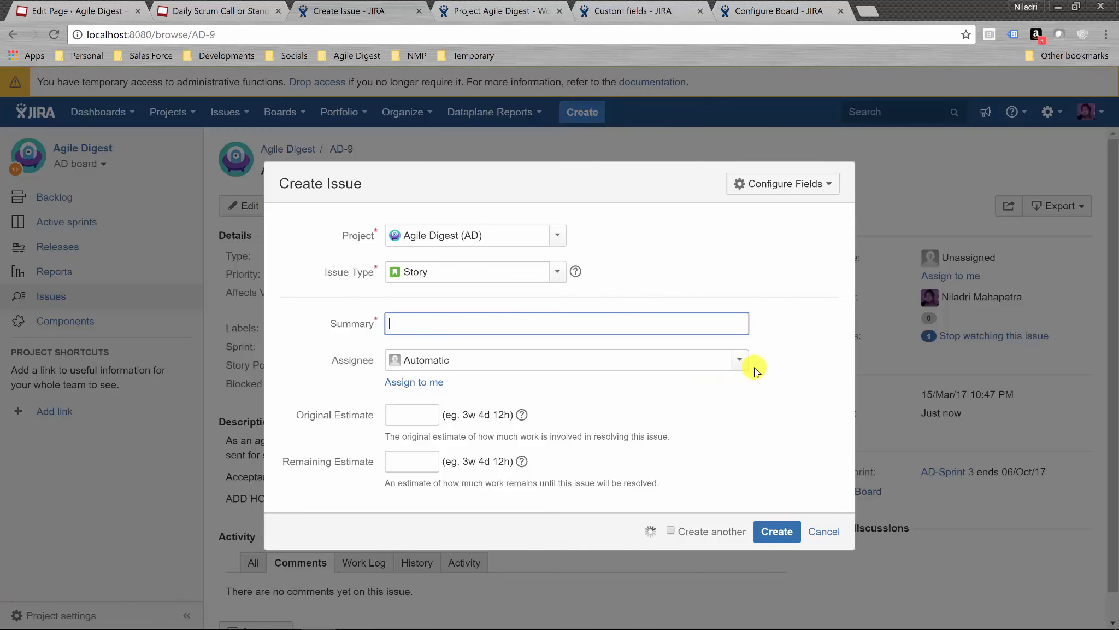
{"action": "left_click", "coordinate": [770, 183]}
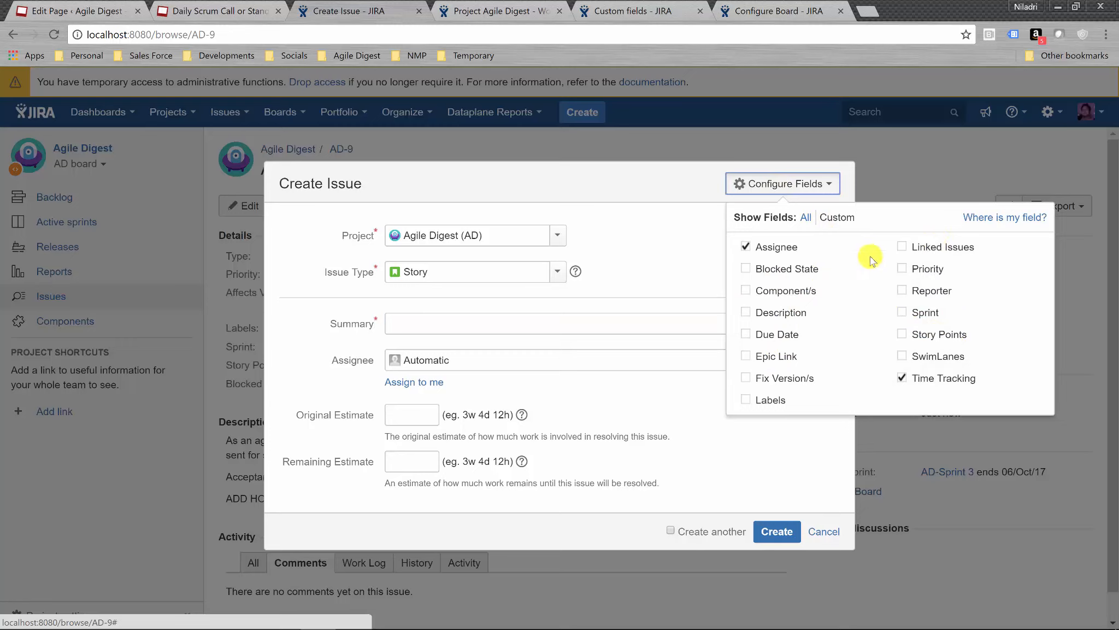
{"action": "left_click", "coordinate": [782, 269]}
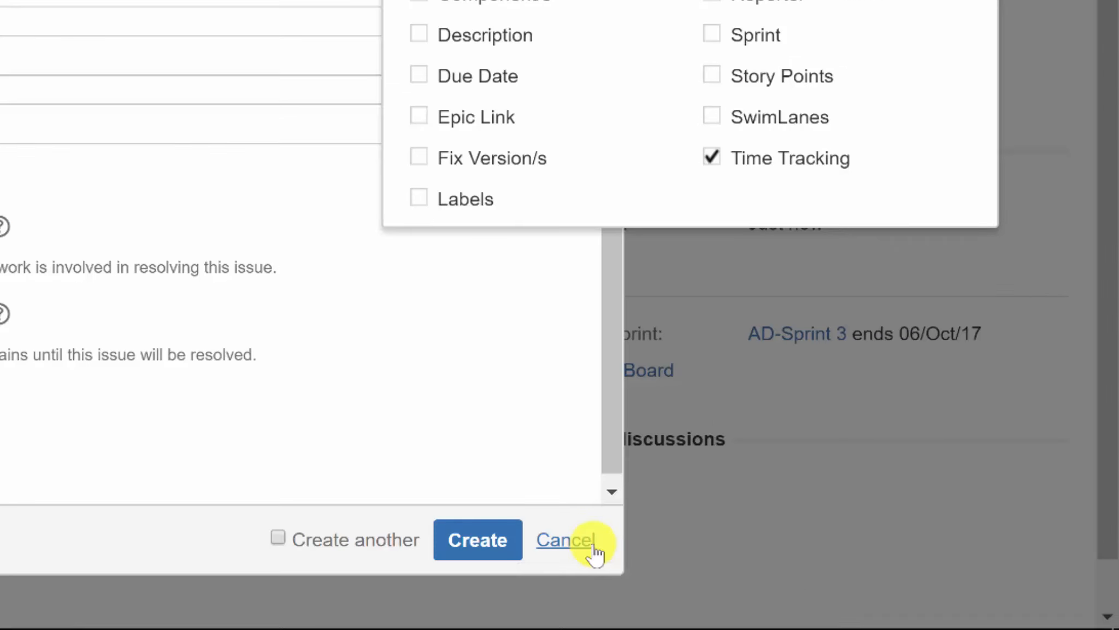
{"action": "left_click", "coordinate": [797, 577]}
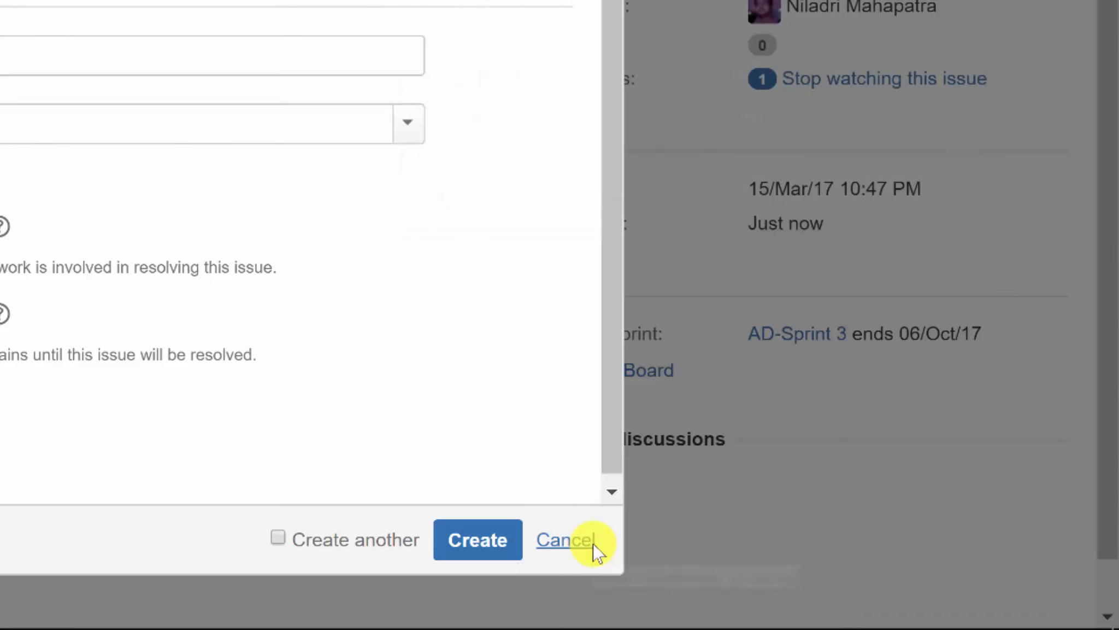
{"action": "left_click", "coordinate": [565, 540]}
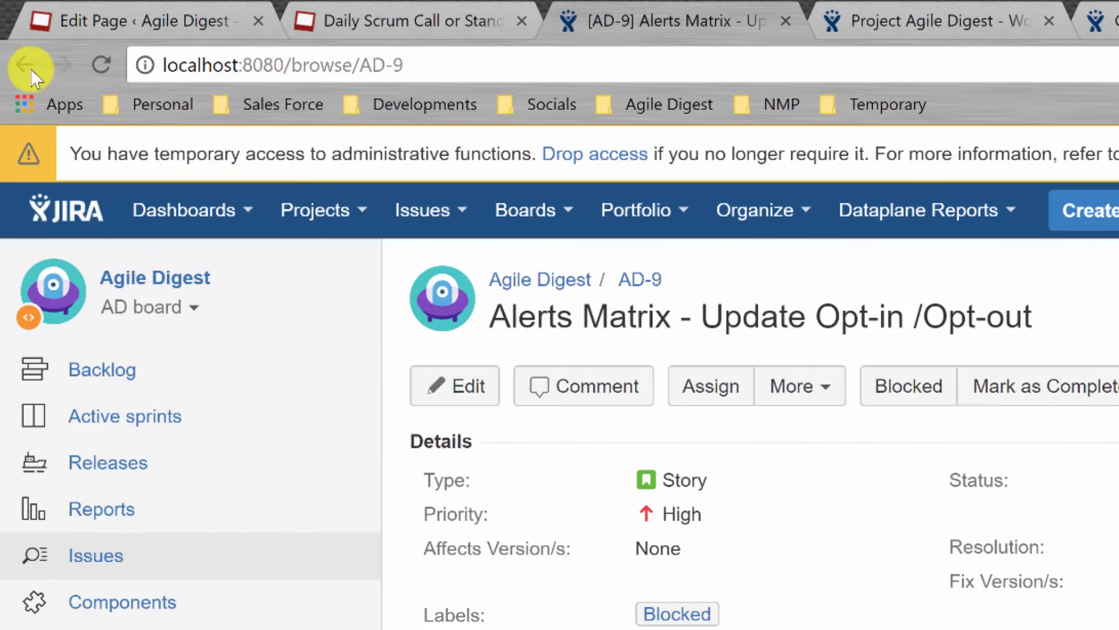
- Return to the AD board and add Blocked State to the general fields of its Issue Detail View configuration
{"action": "left_click", "coordinate": [25, 64]}
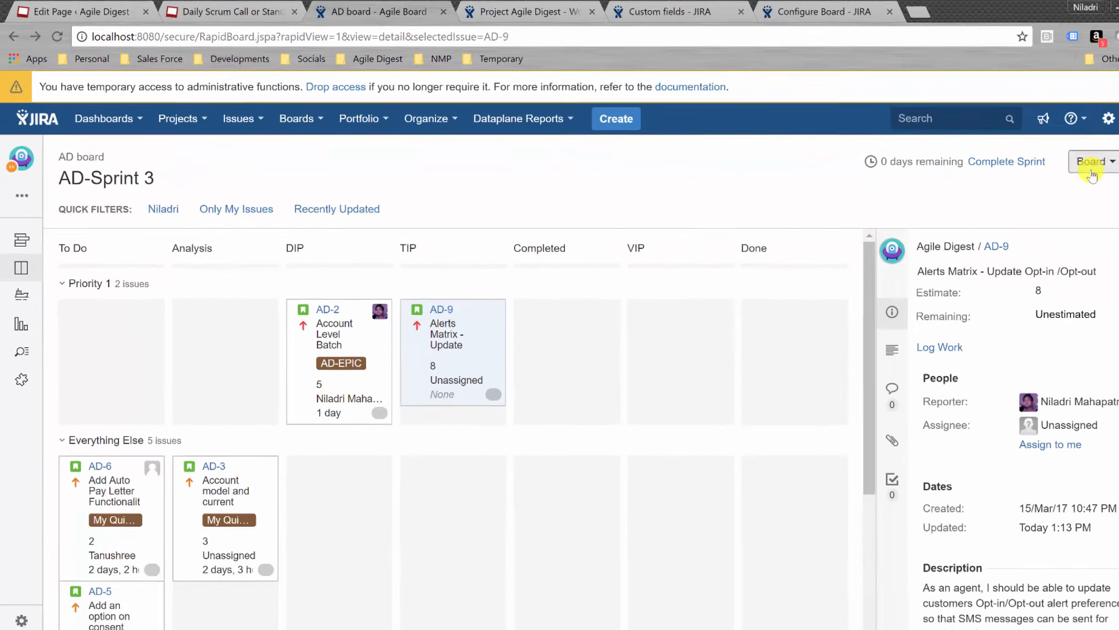
{"action": "left_click", "coordinate": [1034, 153]}
{"action": "left_click", "coordinate": [971, 185]}
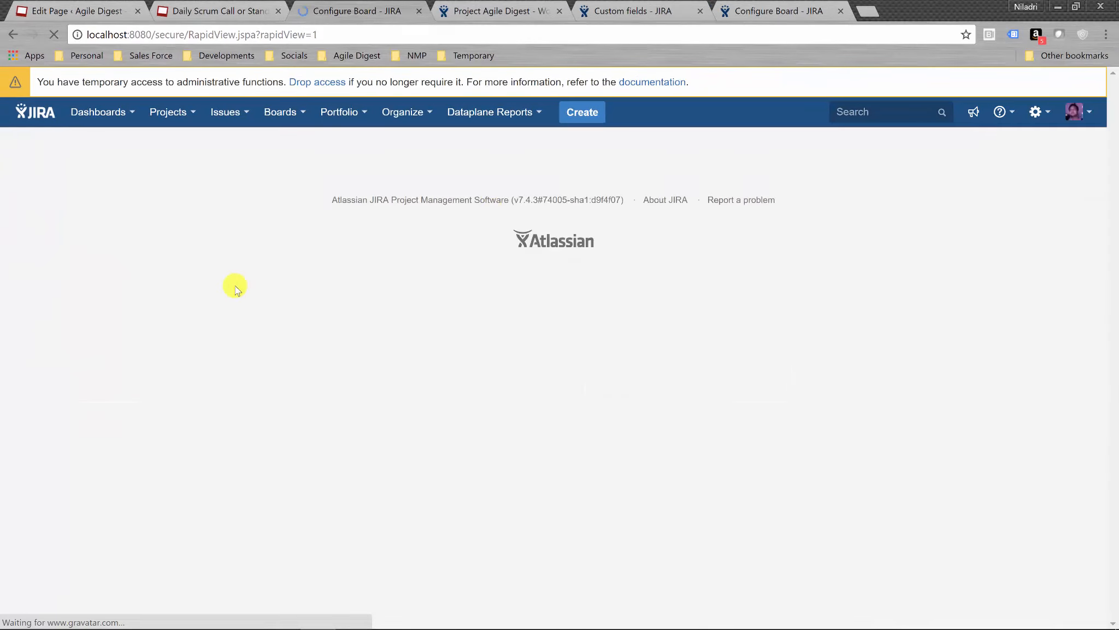
{"action": "left_click", "coordinate": [91, 403]}
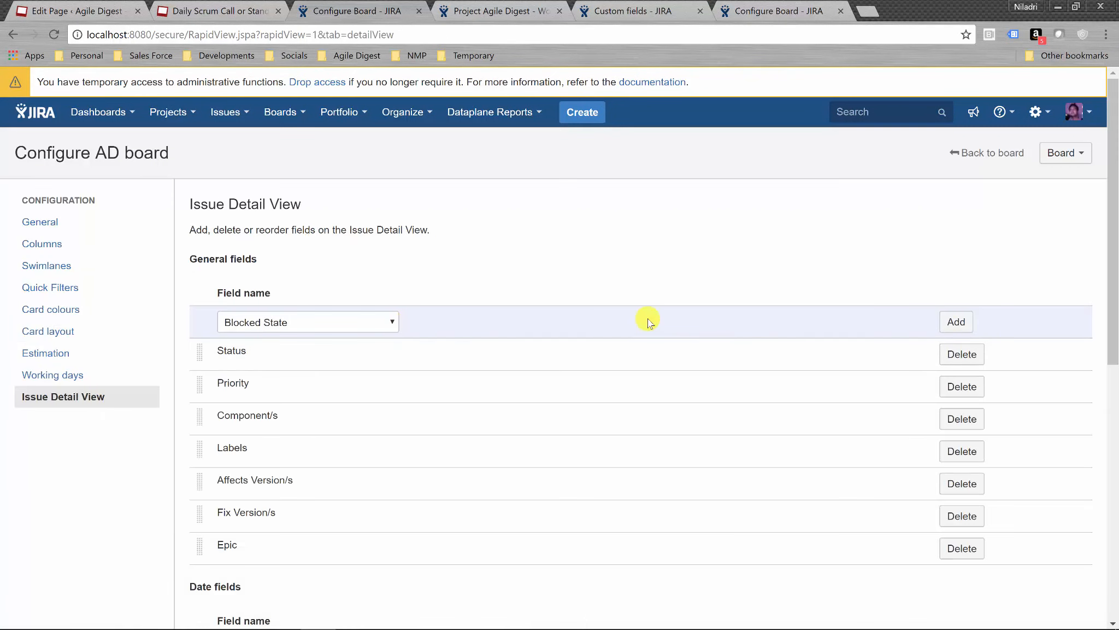
{"action": "left_click", "coordinate": [957, 322]}
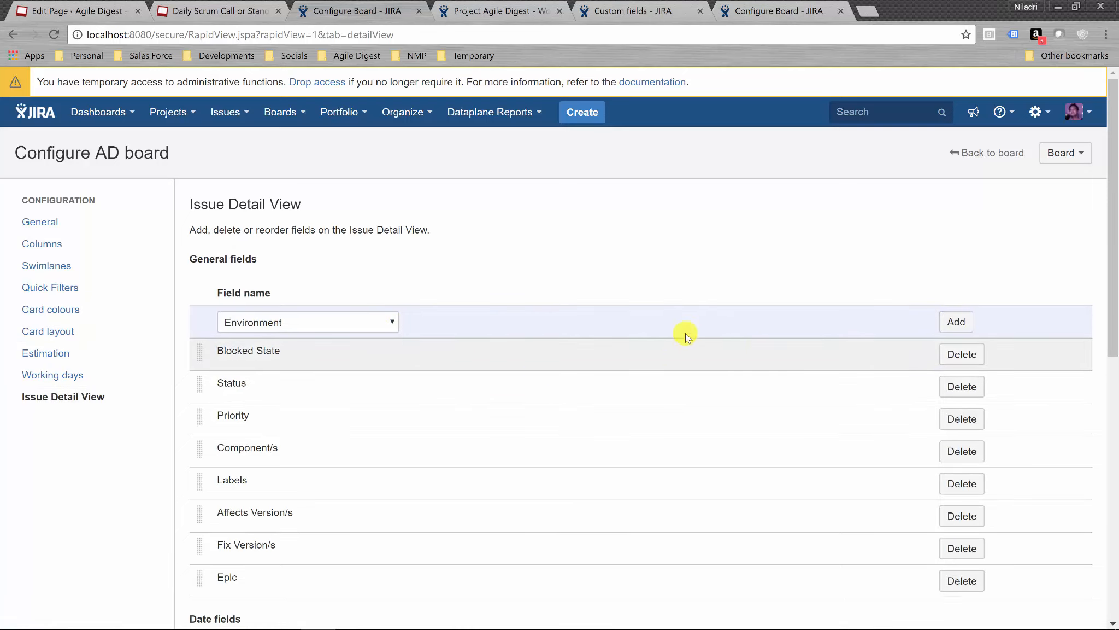
{"action": "scroll", "coordinate": [697, 275], "scroll_direction": "down", "scroll_amount": 3}
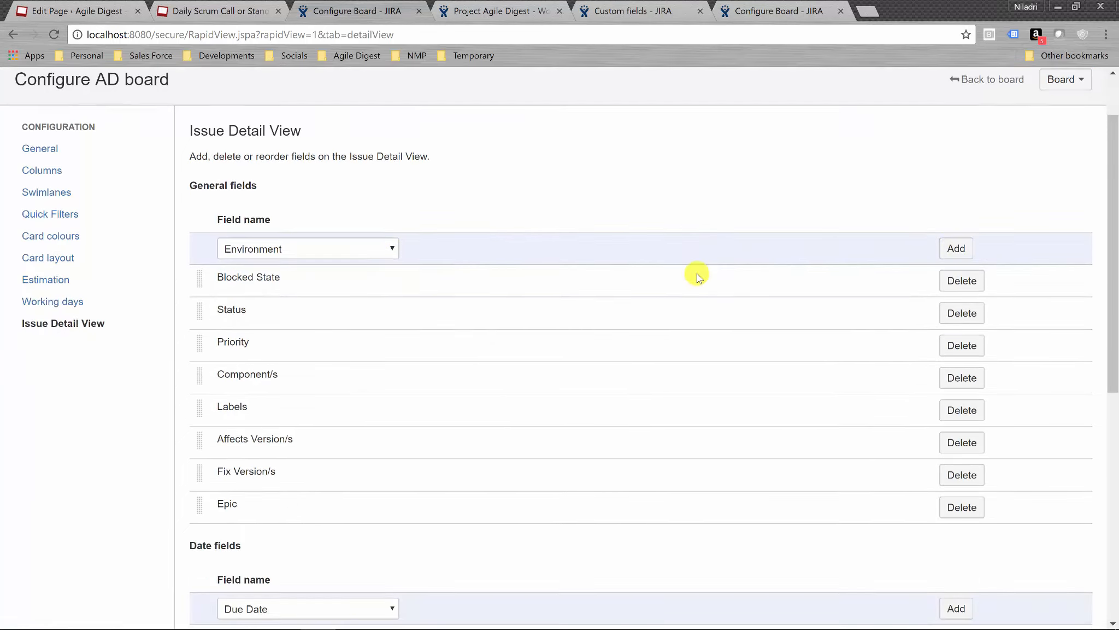
{"action": "scroll", "coordinate": [697, 274], "scroll_direction": "up", "scroll_amount": 3}
{"action": "scroll", "coordinate": [697, 273], "scroll_direction": "down", "scroll_amount": 4}
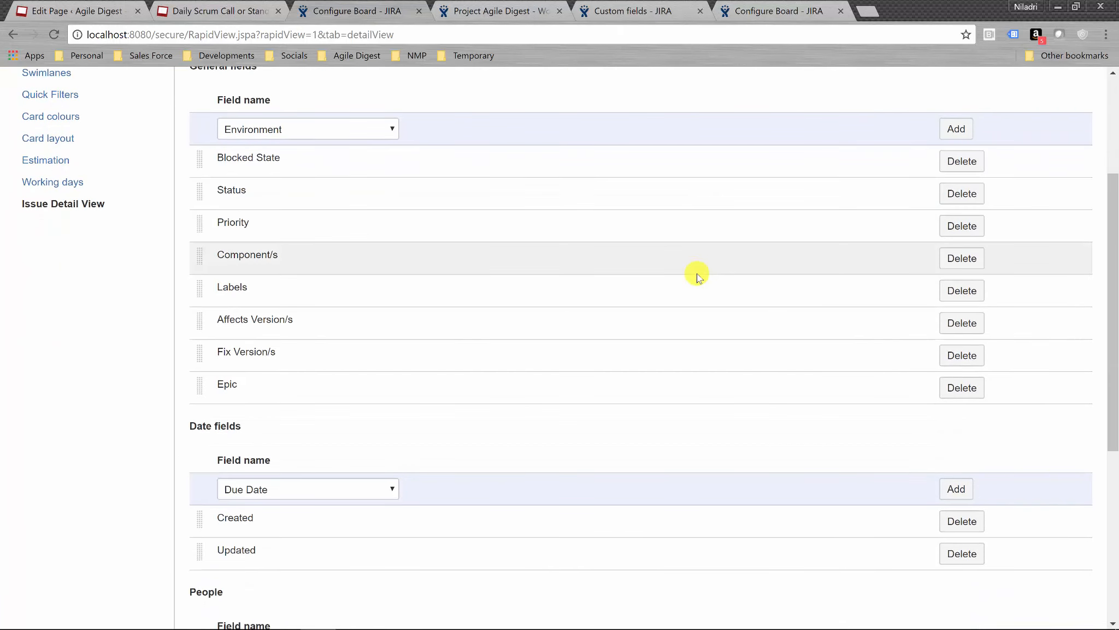
{"action": "scroll", "coordinate": [697, 273], "scroll_direction": "up", "scroll_amount": 2}
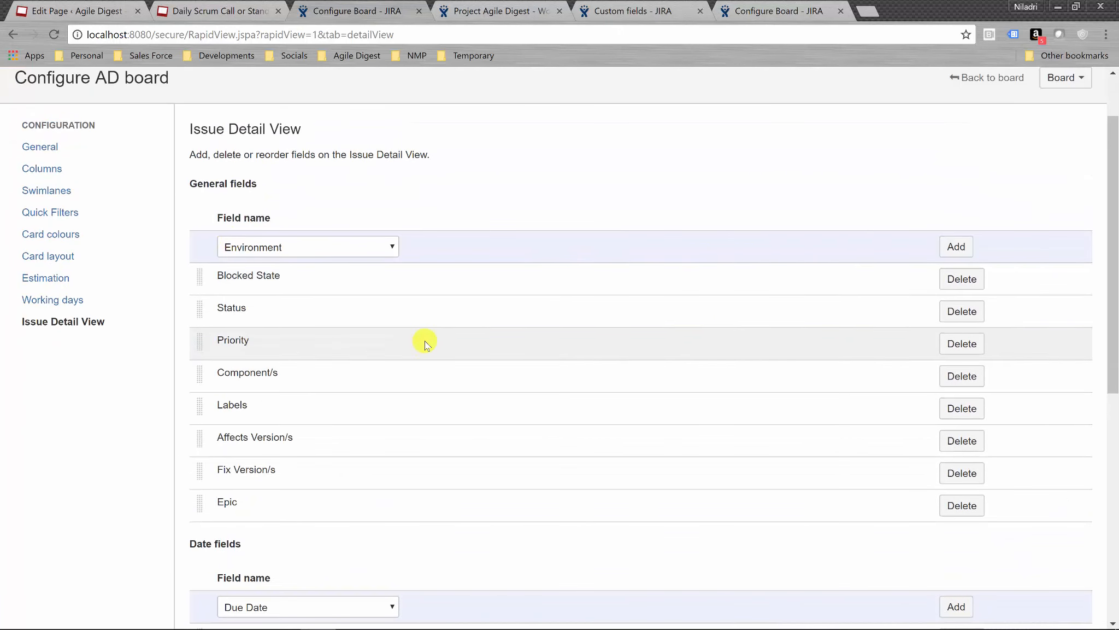
{"action": "scroll", "coordinate": [425, 342], "scroll_direction": "down", "scroll_amount": 2}
{"action": "scroll", "coordinate": [424, 343], "scroll_direction": "up", "scroll_amount": 3}
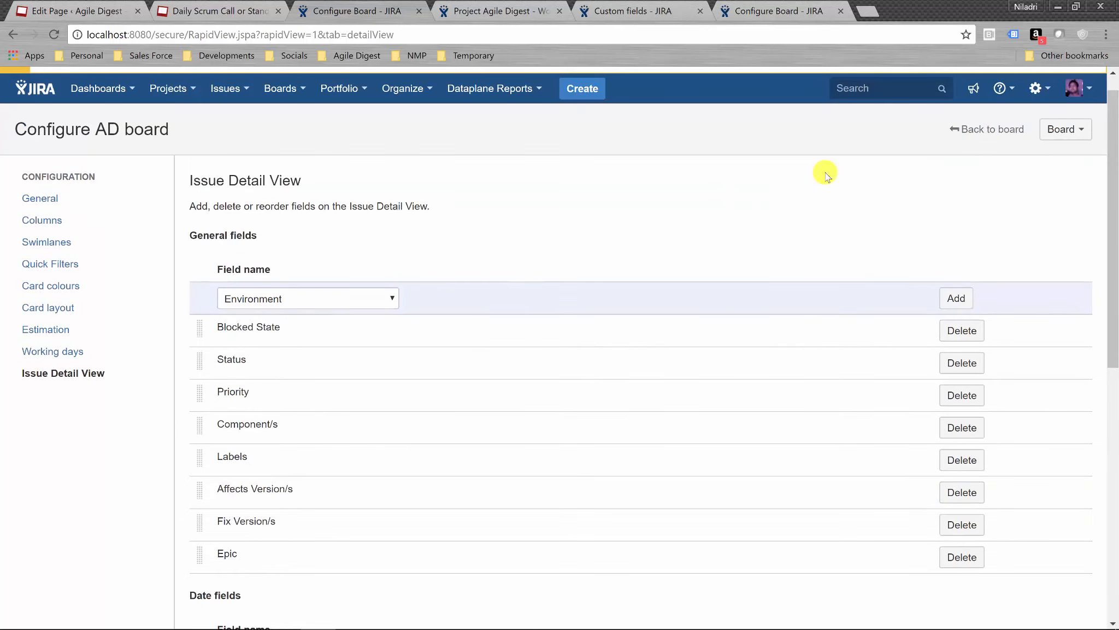
- Return to the AD board and check the Blocked State field in the details of issue AD-9
{"action": "left_click", "coordinate": [977, 130]}
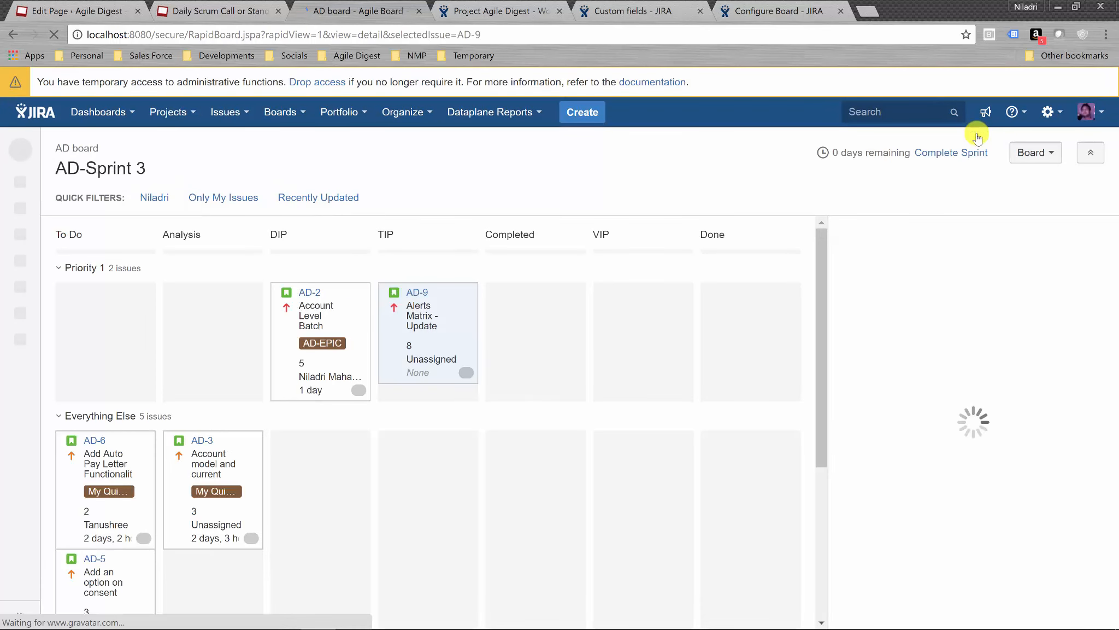
{"action": "left_click", "coordinate": [432, 340]}
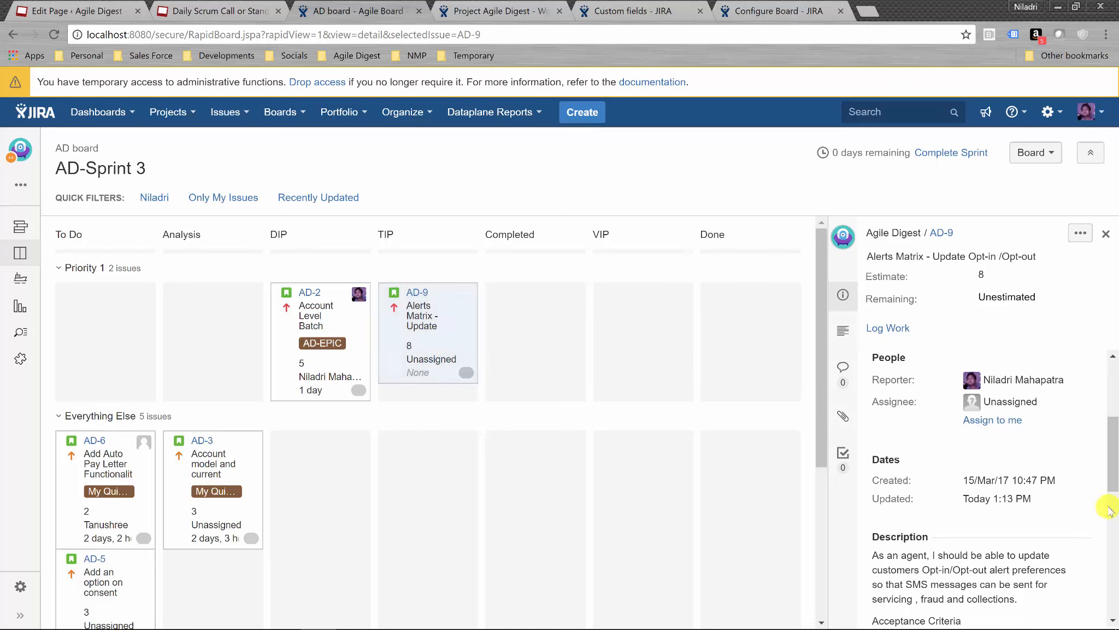
{"action": "left_click", "coordinate": [842, 294]}
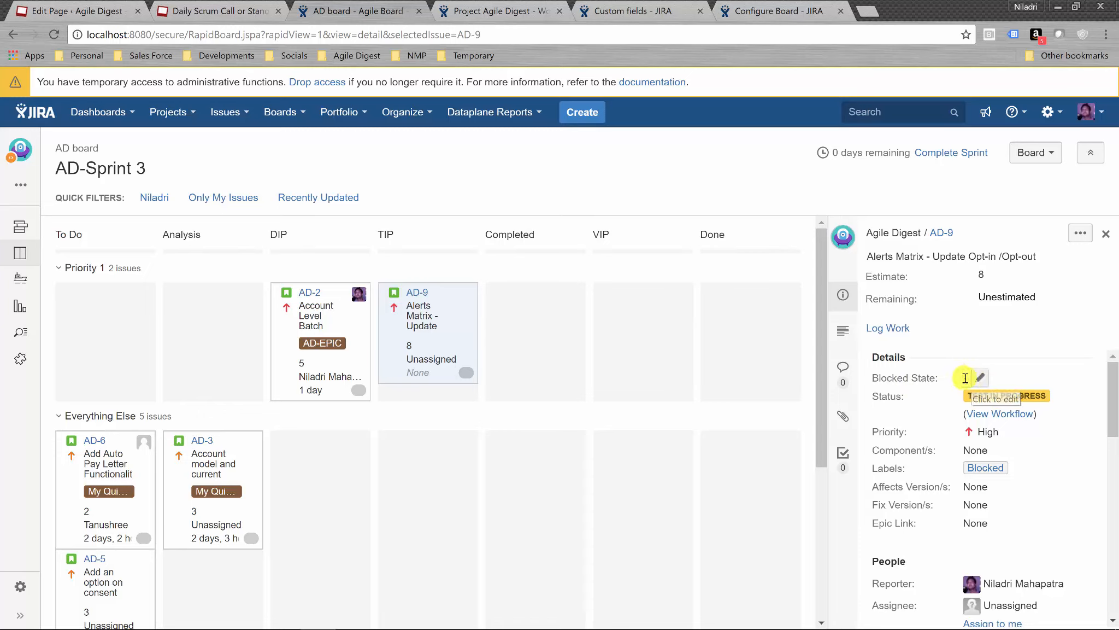
- Set the Blocked State of issue AD-2 to Blocked in its detail view
{"action": "left_click", "coordinate": [295, 320]}
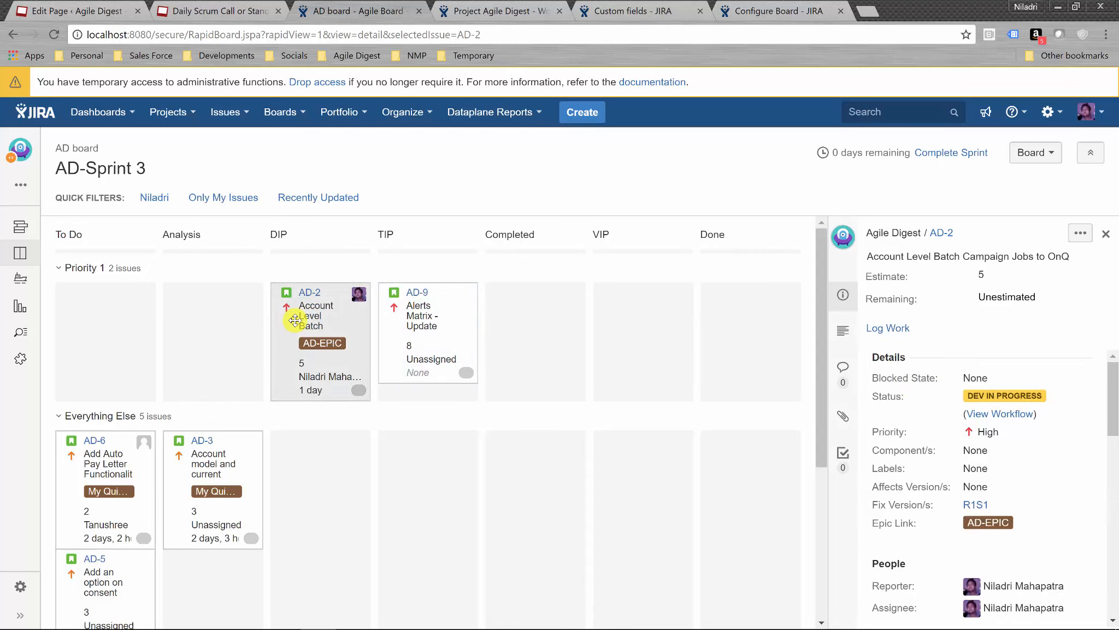
{"action": "left_click", "coordinate": [989, 378]}
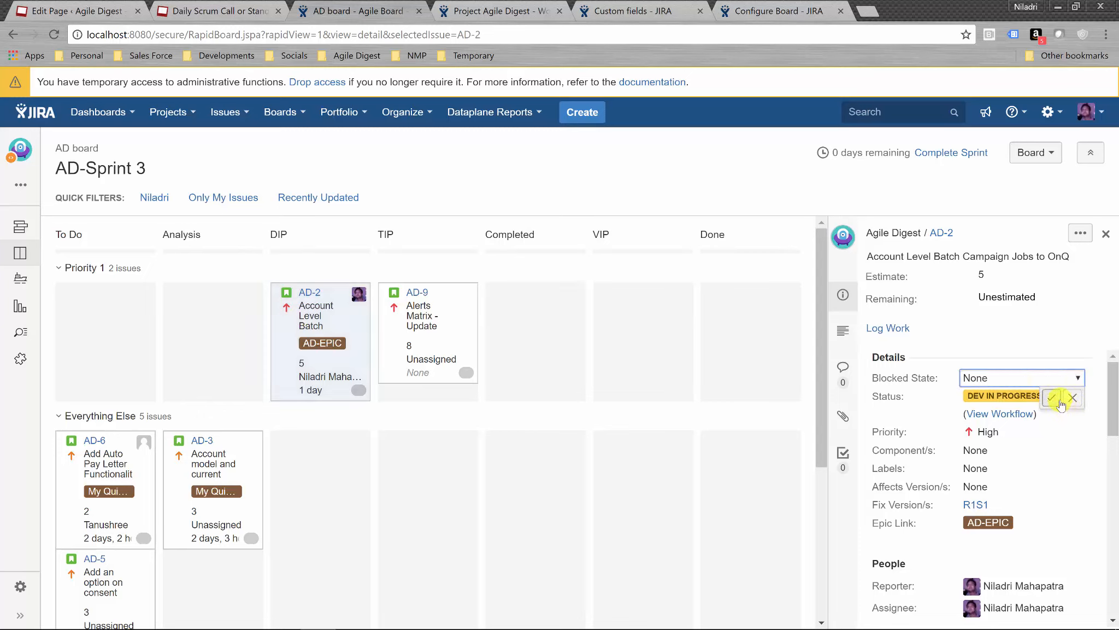
{"action": "left_click", "coordinate": [1077, 378]}
{"action": "left_click", "coordinate": [995, 419]}
{"action": "left_click", "coordinate": [987, 336]}
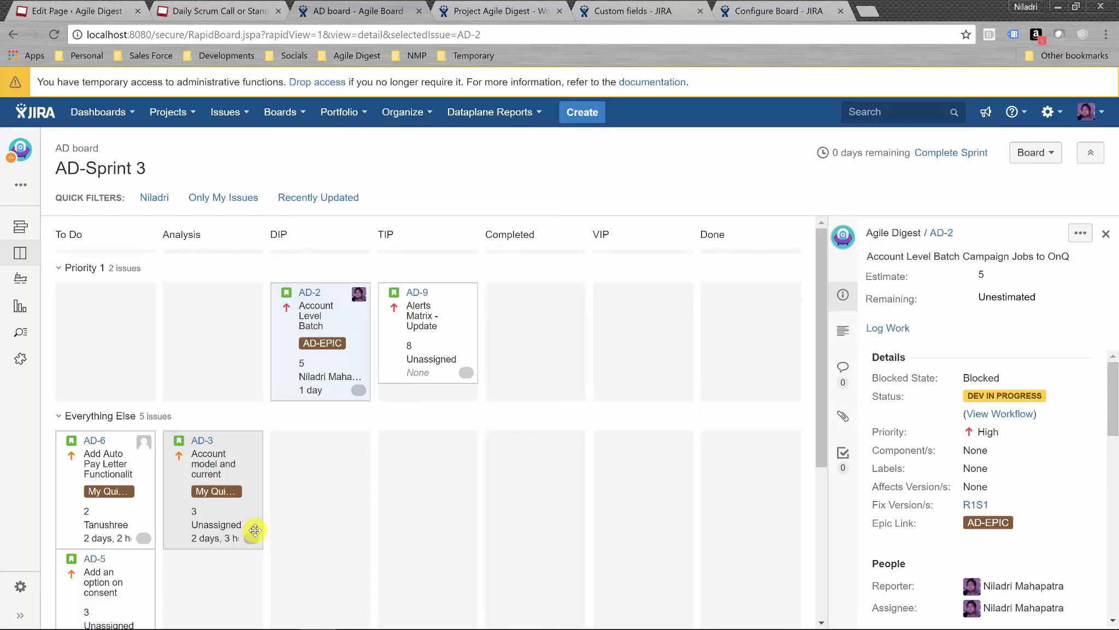
- Base the AD board's card colours on Queries and delete the "labels in (Blocked)" colour rule
{"action": "left_click", "coordinate": [1032, 152]}
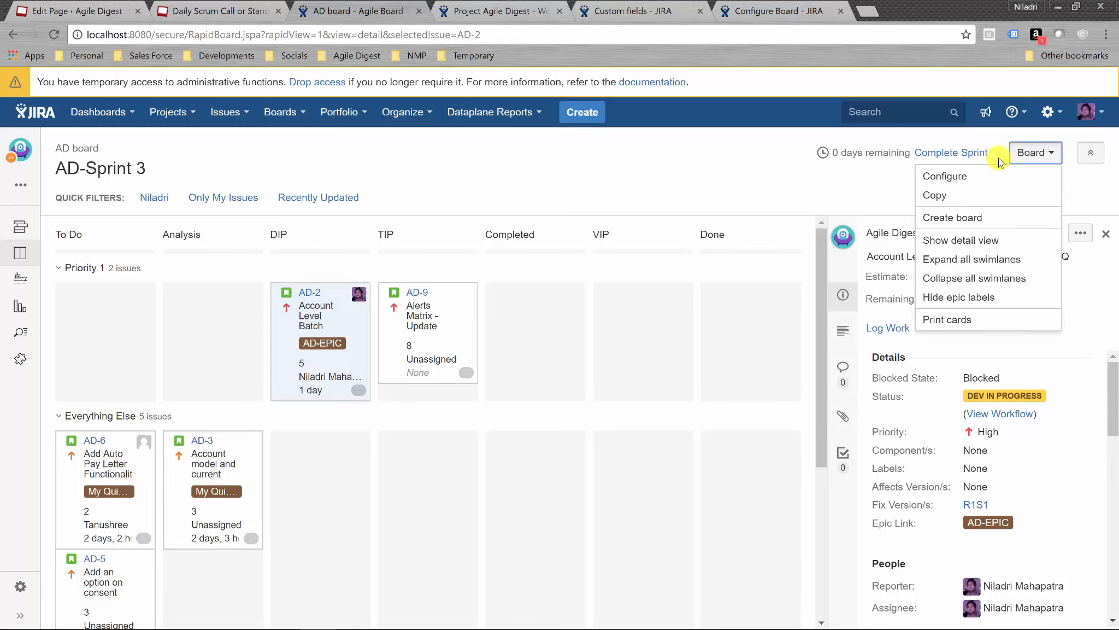
{"action": "left_click", "coordinate": [965, 177]}
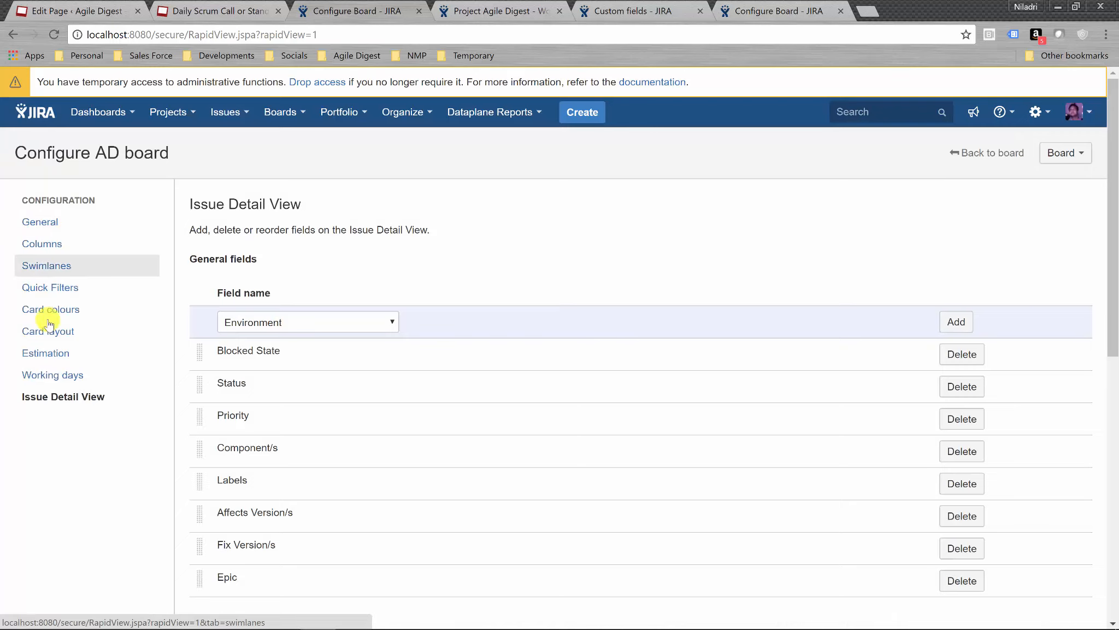
{"action": "left_click", "coordinate": [57, 306]}
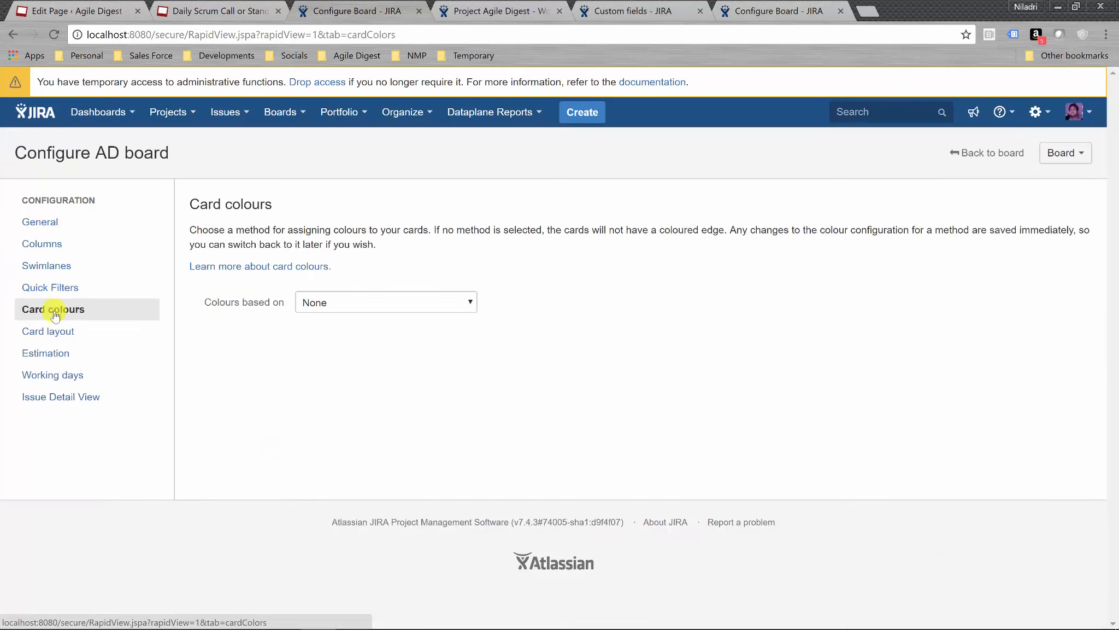
{"action": "left_click", "coordinate": [379, 305]}
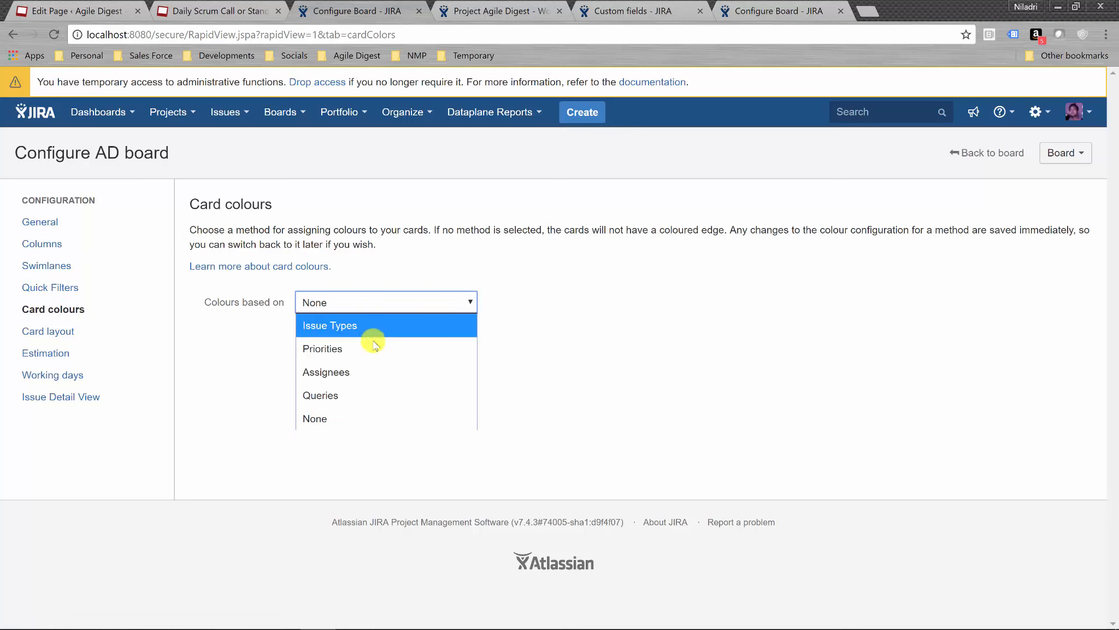
{"action": "left_click", "coordinate": [361, 395]}
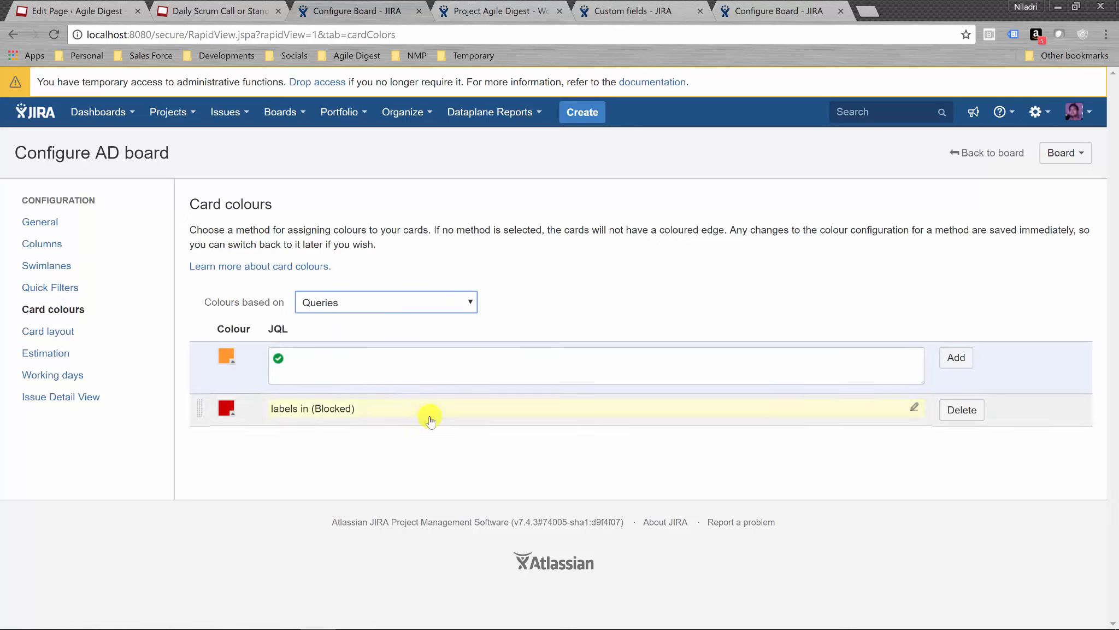
{"action": "left_click", "coordinate": [975, 410]}
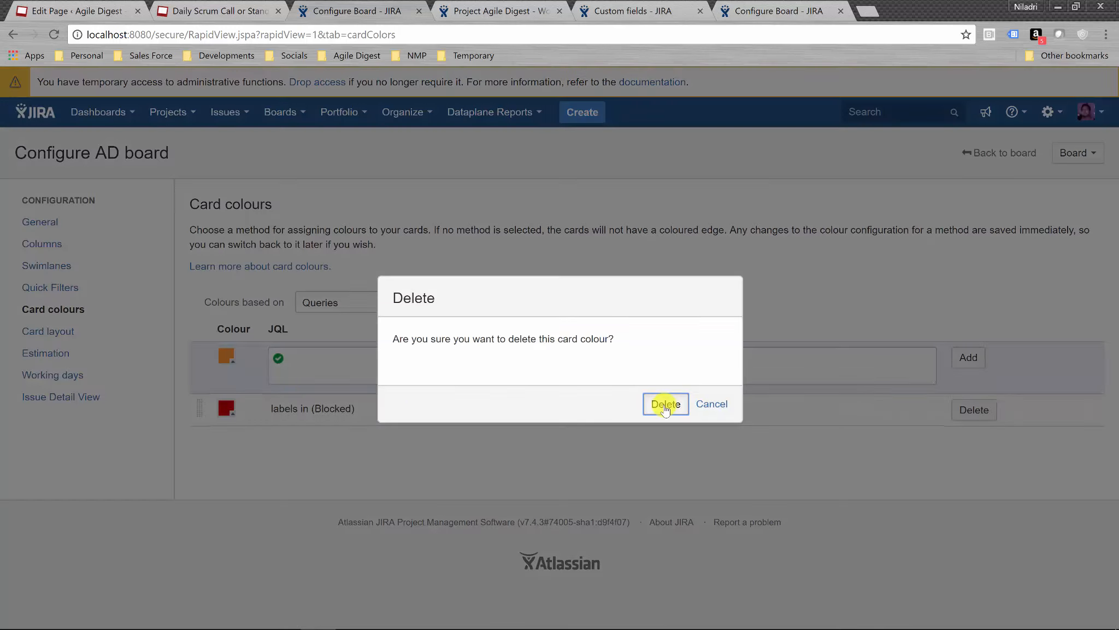
{"action": "left_click", "coordinate": [665, 403]}
- Add a red card colour rule with the JQL query "Blocked State" = Blocked
{"action": "left_click", "coordinate": [476, 362]}
{"action": "scroll", "coordinate": [476, 361], "scroll_direction": "down", "scroll_amount": 1}
{"action": "type", "text": "B"}
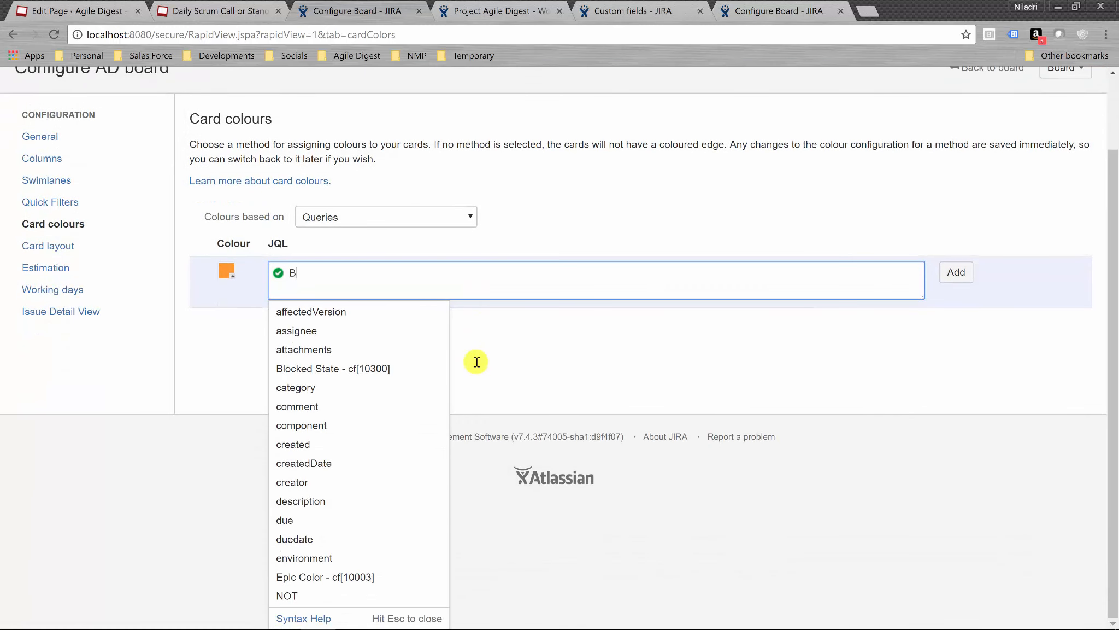
{"action": "type", "text": "lo"}
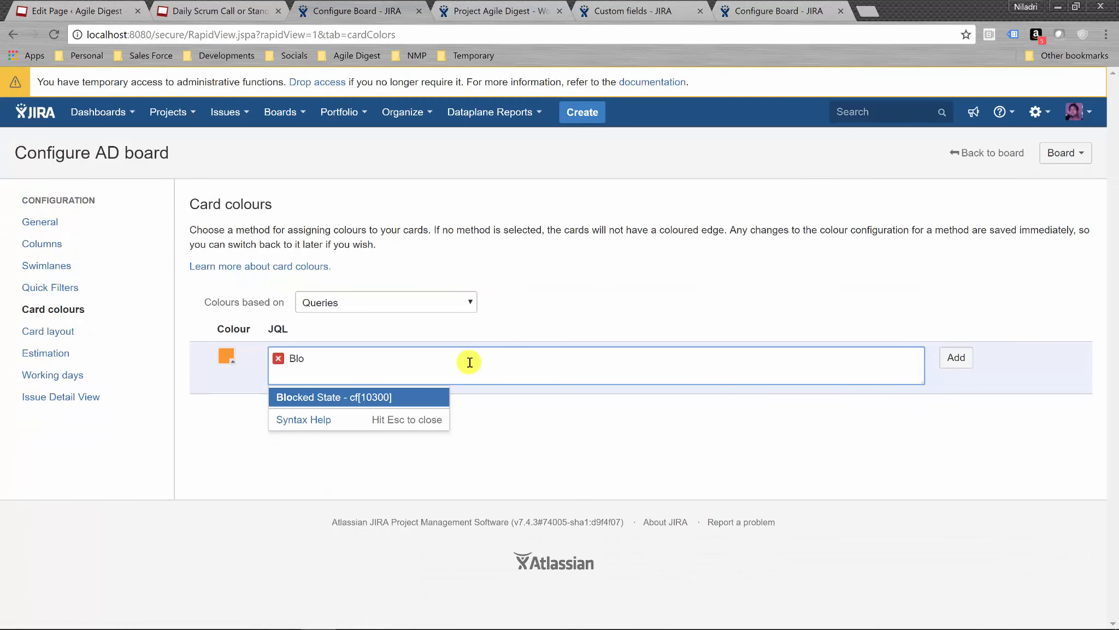
{"action": "left_click", "coordinate": [355, 399]}
{"action": "left_click", "coordinate": [355, 400]}
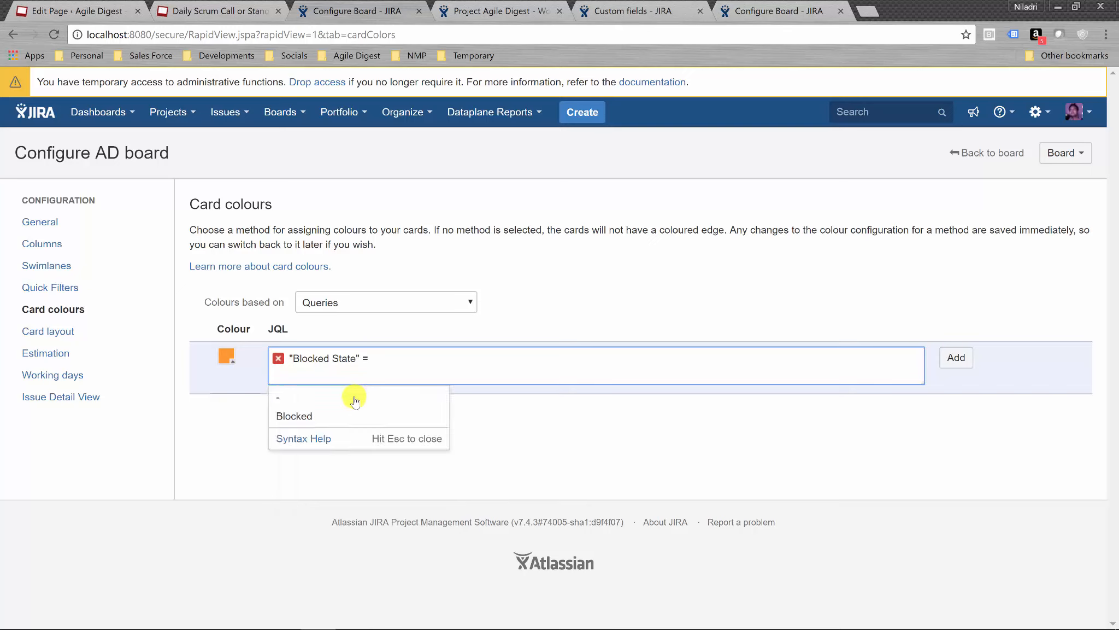
{"action": "left_click", "coordinate": [306, 415]}
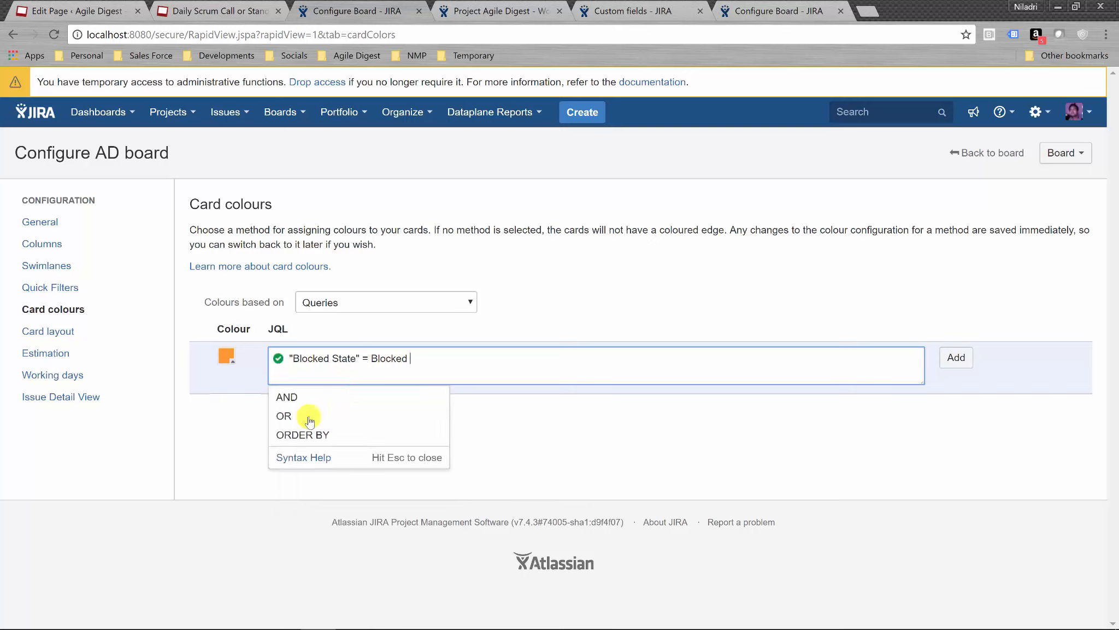
{"action": "left_click", "coordinate": [229, 358]}
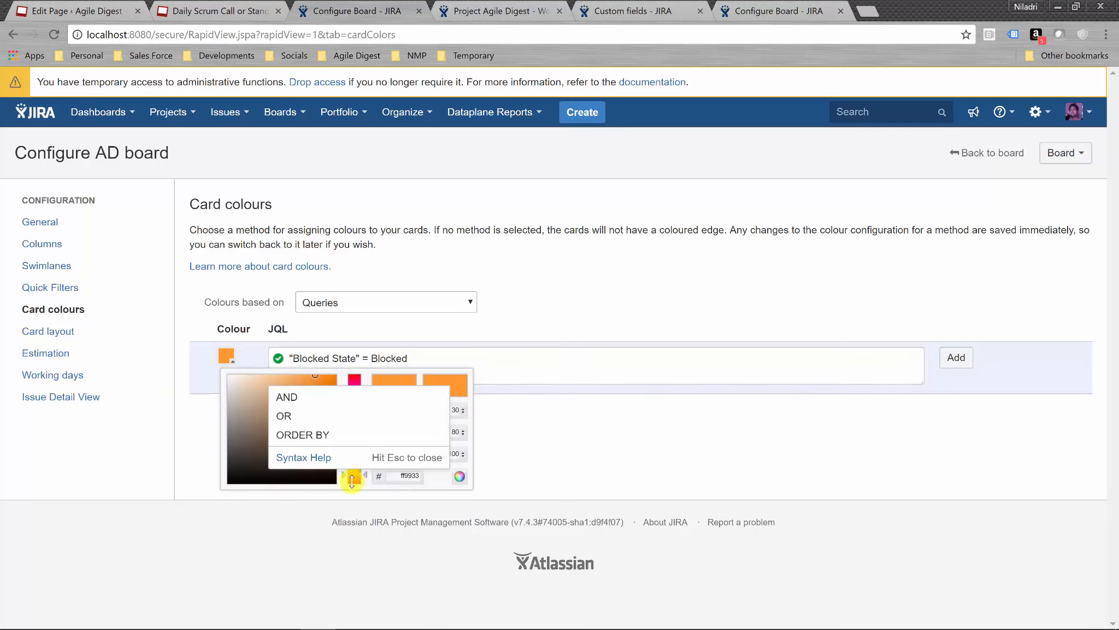
{"action": "left_click", "coordinate": [352, 479]}
{"action": "left_click", "coordinate": [688, 473]}
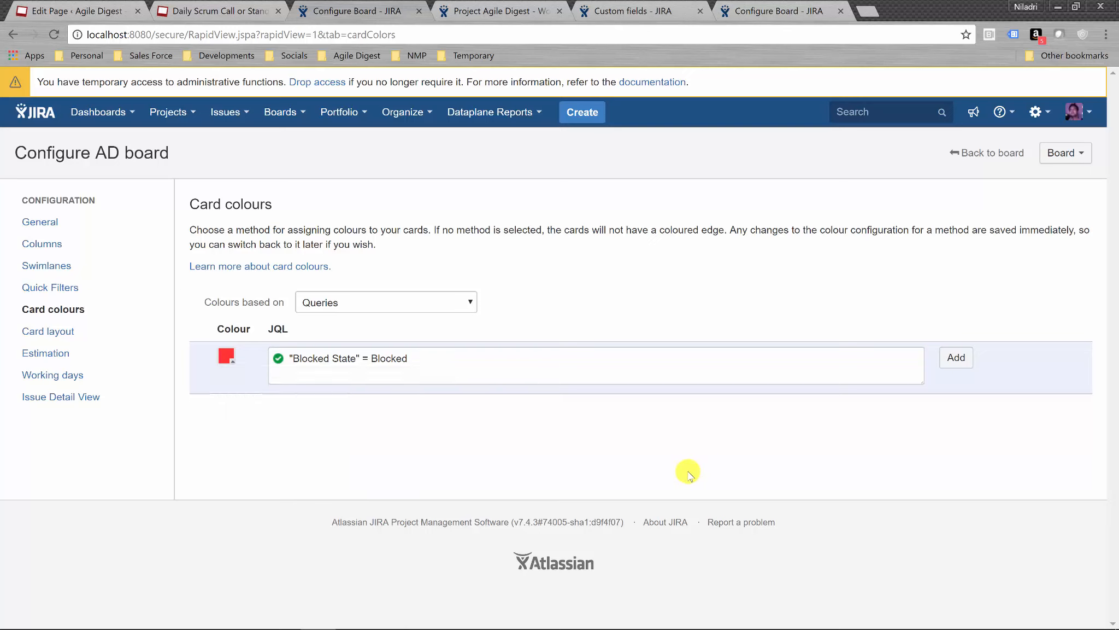
{"action": "left_click", "coordinate": [956, 358]}
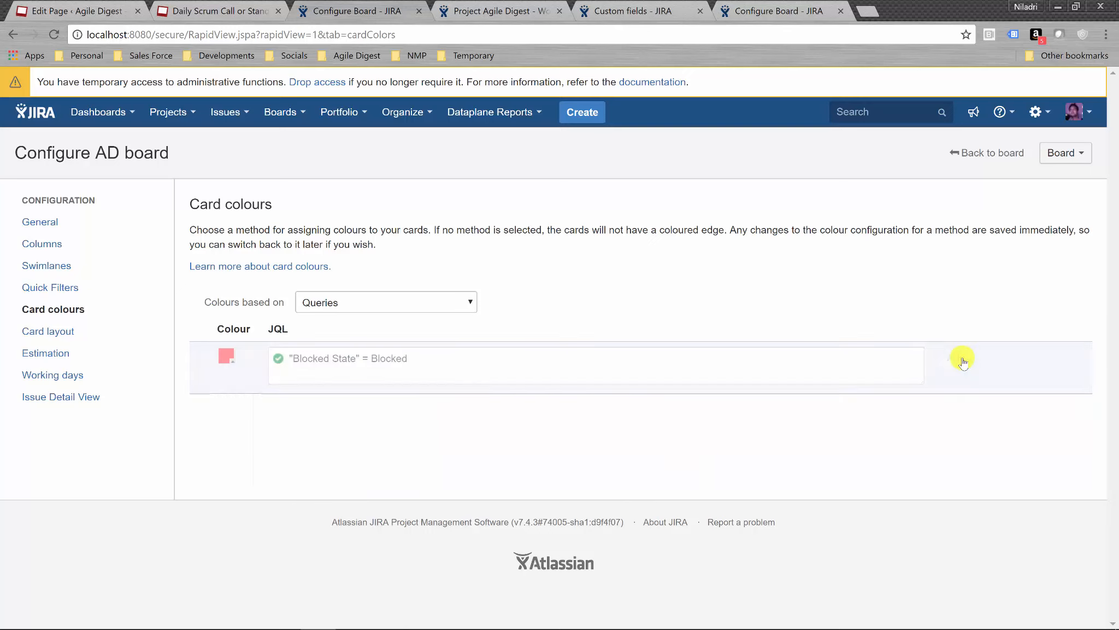
- Return to the AD board and set the Blocked State of issue AD-3 to Blocked
{"action": "left_click", "coordinate": [981, 156]}
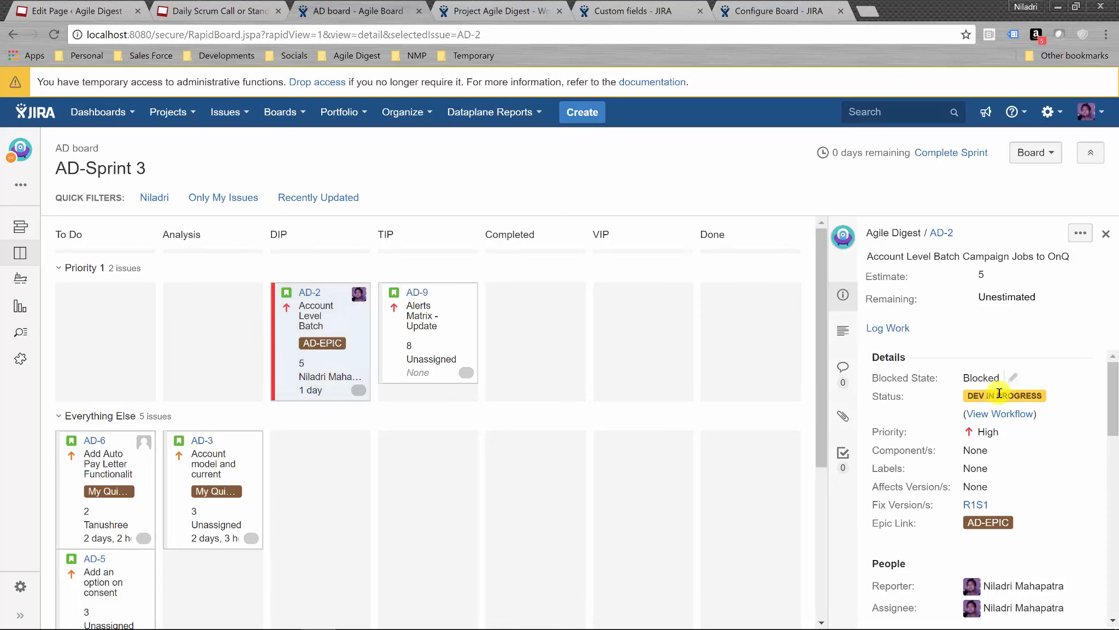
{"action": "left_click", "coordinate": [199, 508]}
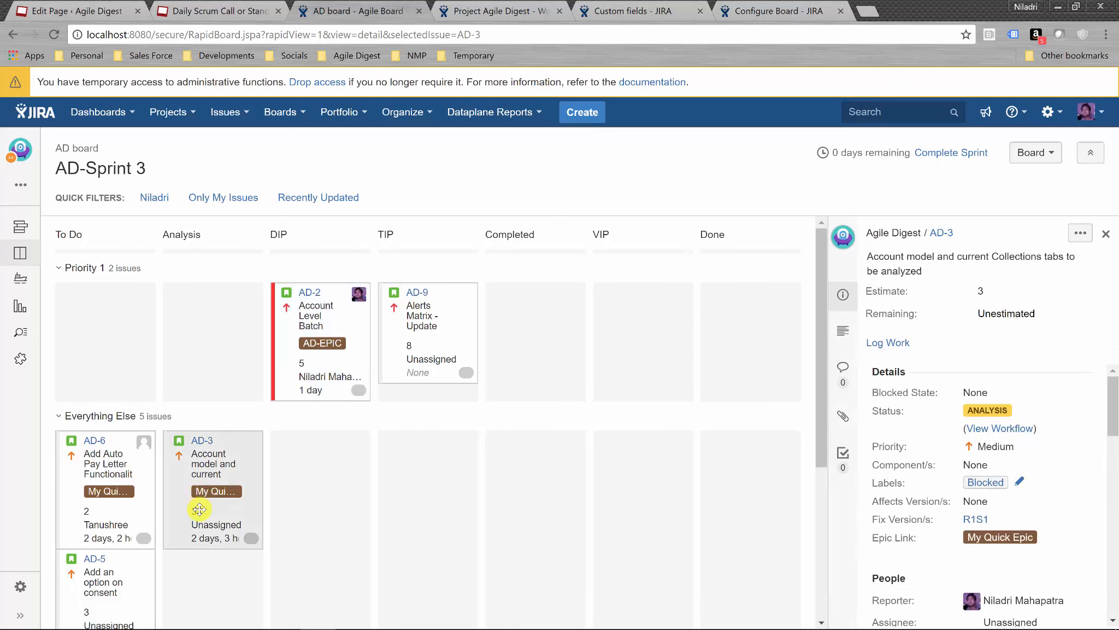
{"action": "left_click", "coordinate": [995, 392]}
{"action": "left_click", "coordinate": [1078, 399]}
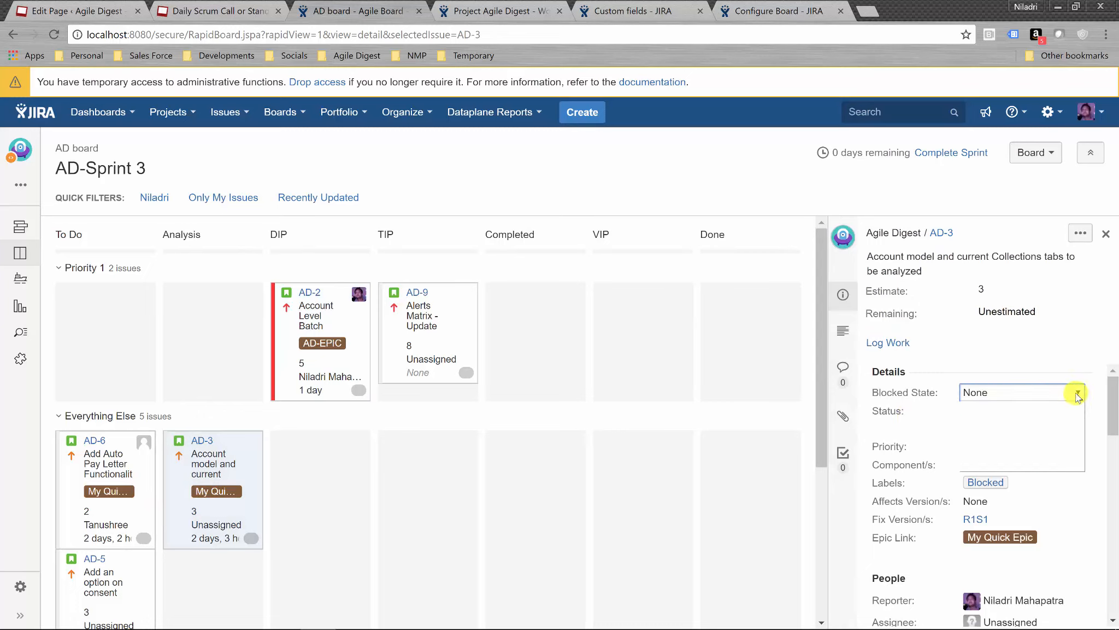
{"action": "left_click", "coordinate": [984, 433]}
{"action": "left_click", "coordinate": [1050, 412]}
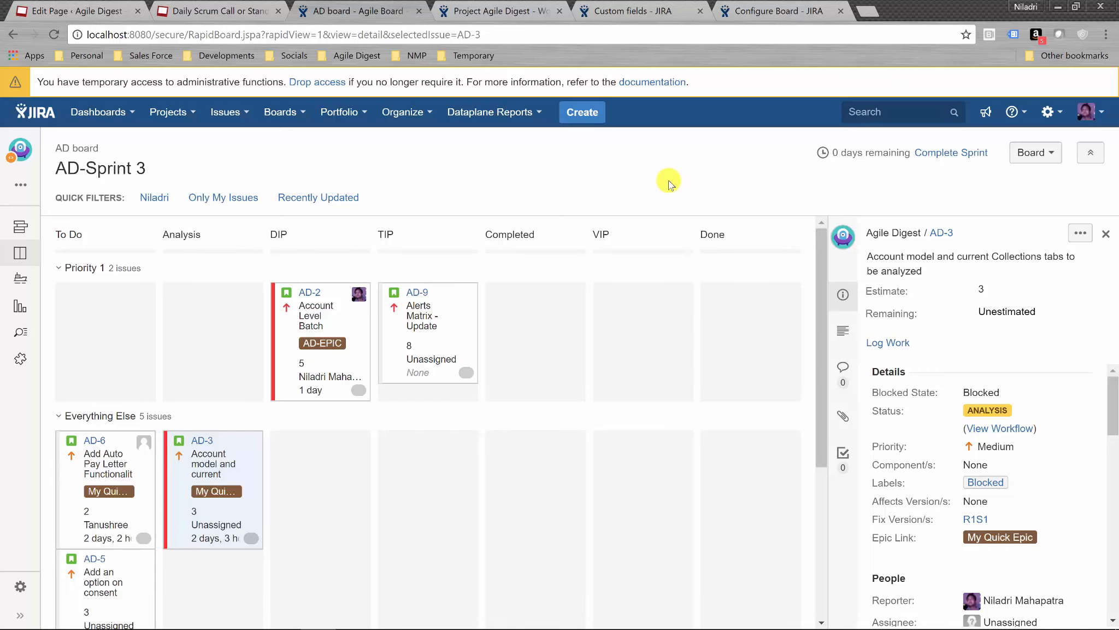
- Replace Story Points with Blocked State in the active sprints card layout of the AD board, and return to the board
{"action": "left_click", "coordinate": [325, 328]}
{"action": "left_click", "coordinate": [1035, 153]}
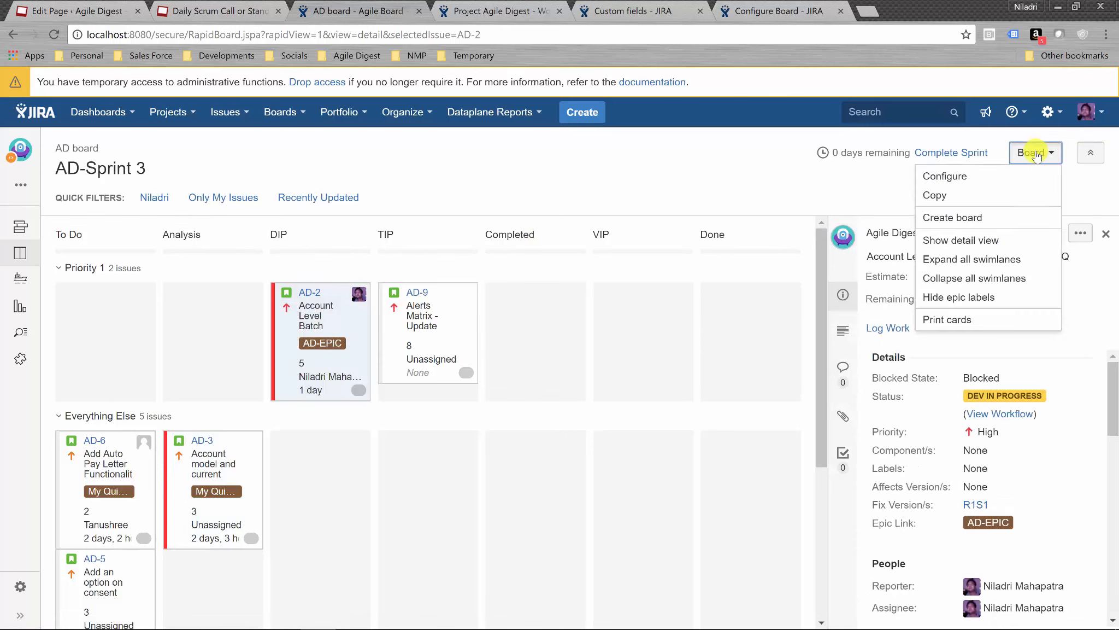
{"action": "left_click", "coordinate": [964, 175]}
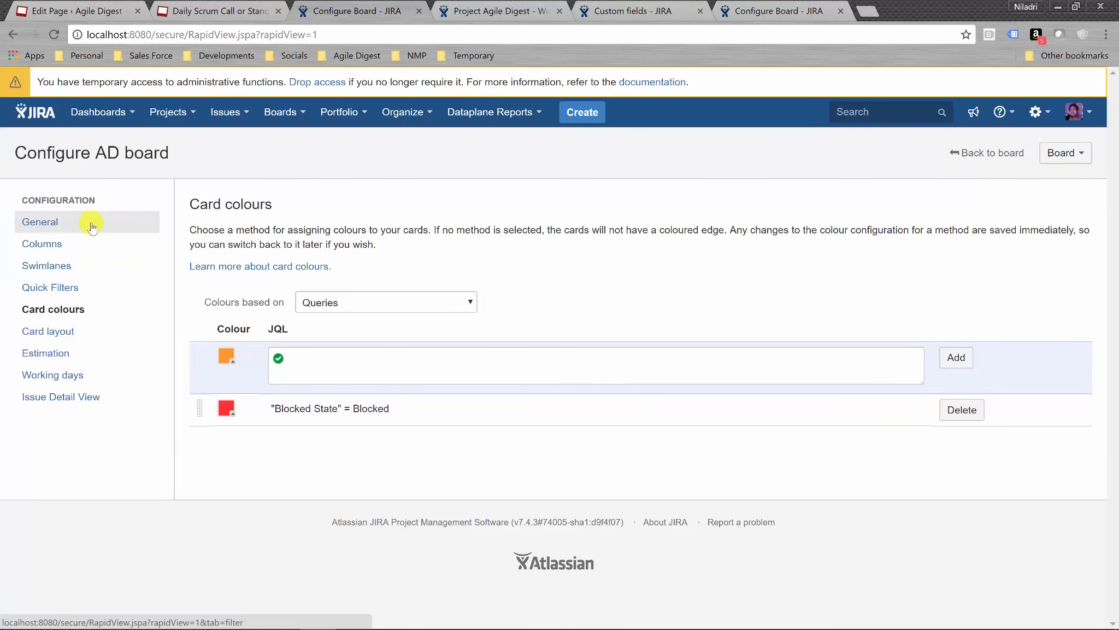
{"action": "left_click", "coordinate": [65, 331]}
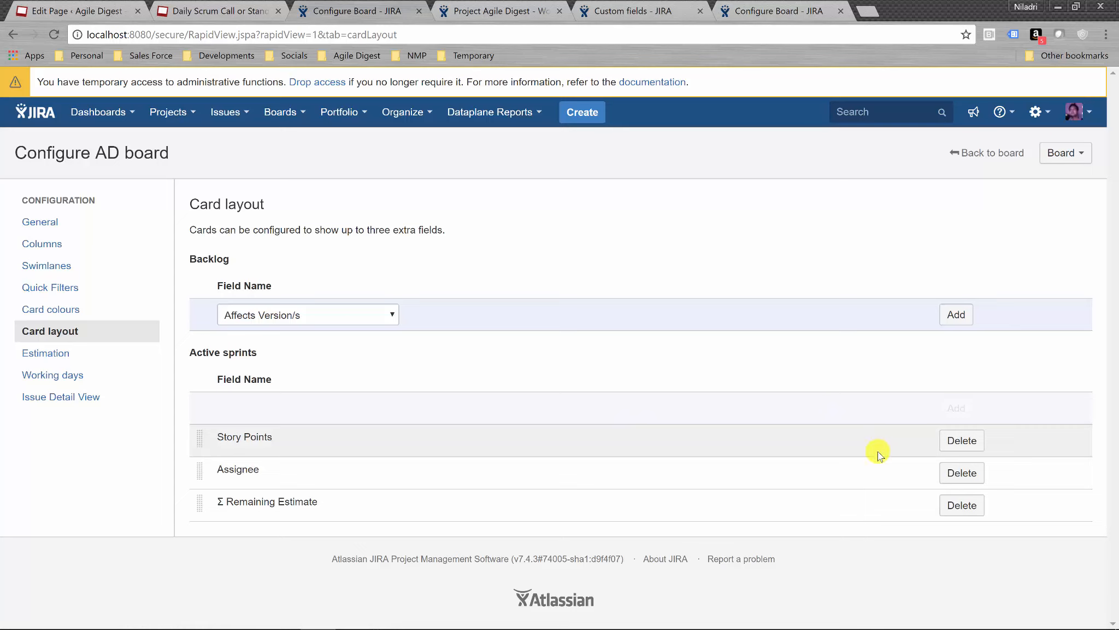
{"action": "left_click", "coordinate": [972, 443]}
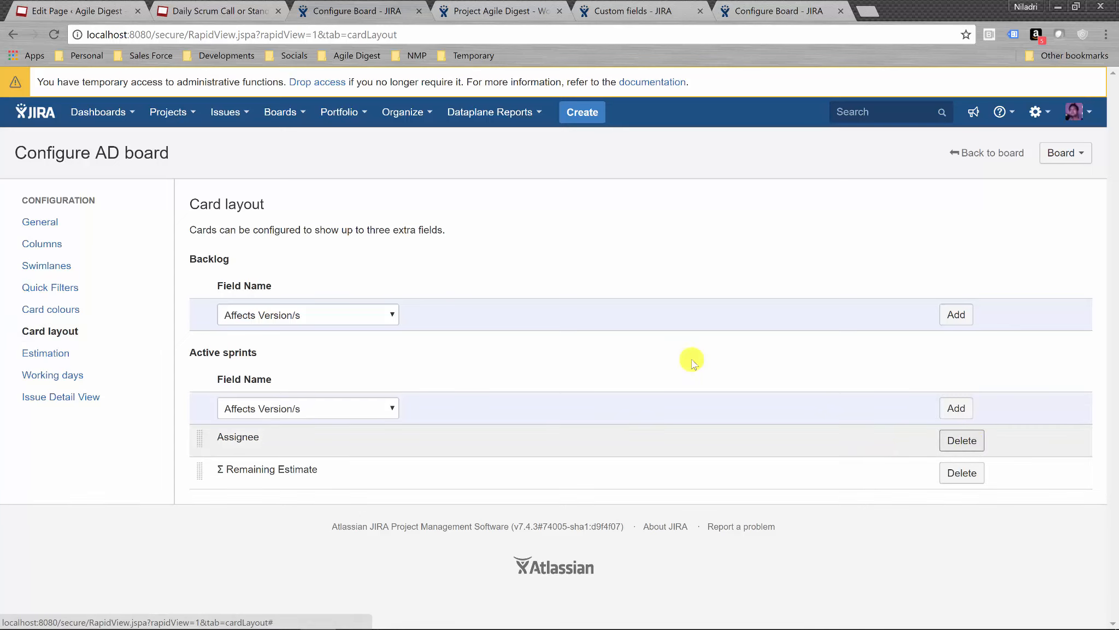
{"action": "left_click", "coordinate": [349, 412]}
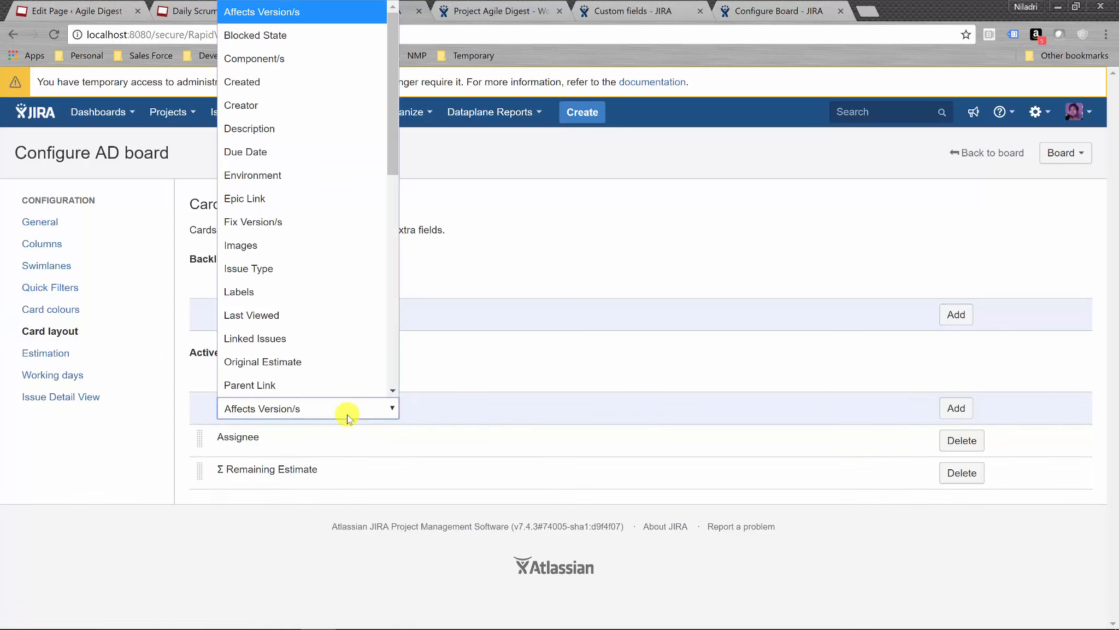
{"action": "left_click", "coordinate": [266, 35]}
{"action": "left_click", "coordinate": [956, 407]}
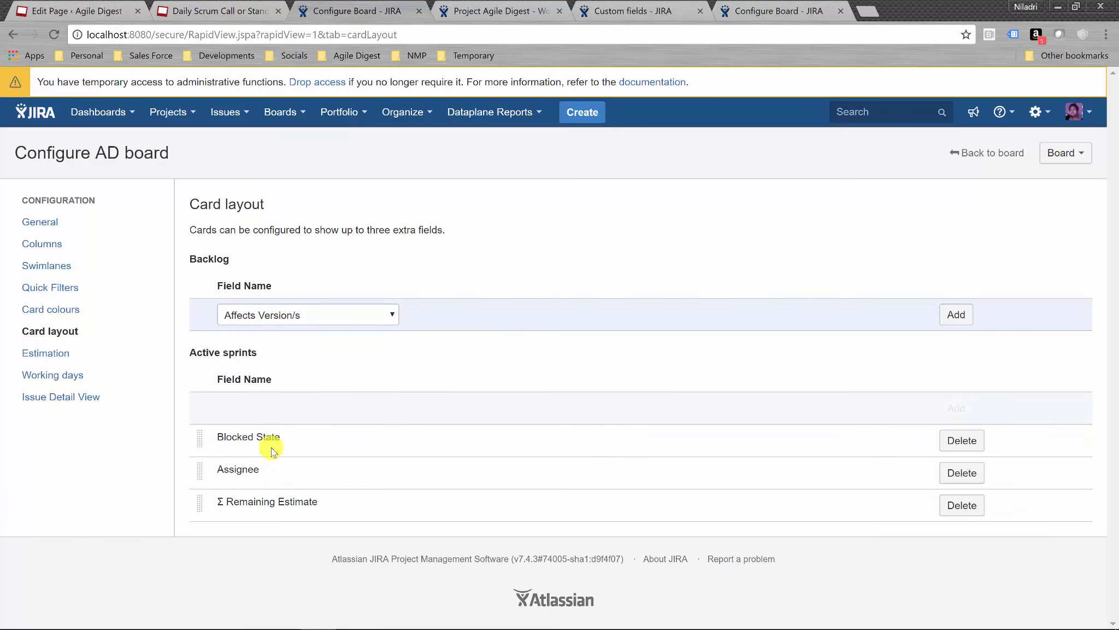
{"action": "left_click", "coordinate": [971, 164]}
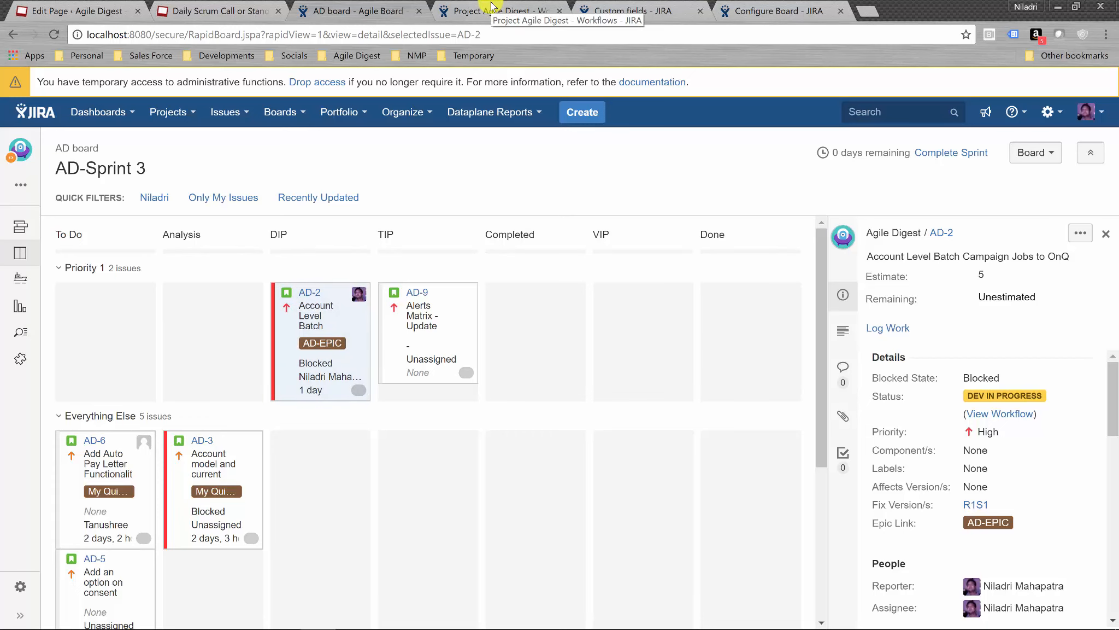
- Create a multi-line text custom field named Blocked Reason in the JIRA administration
{"action": "left_click", "coordinate": [634, 11]}
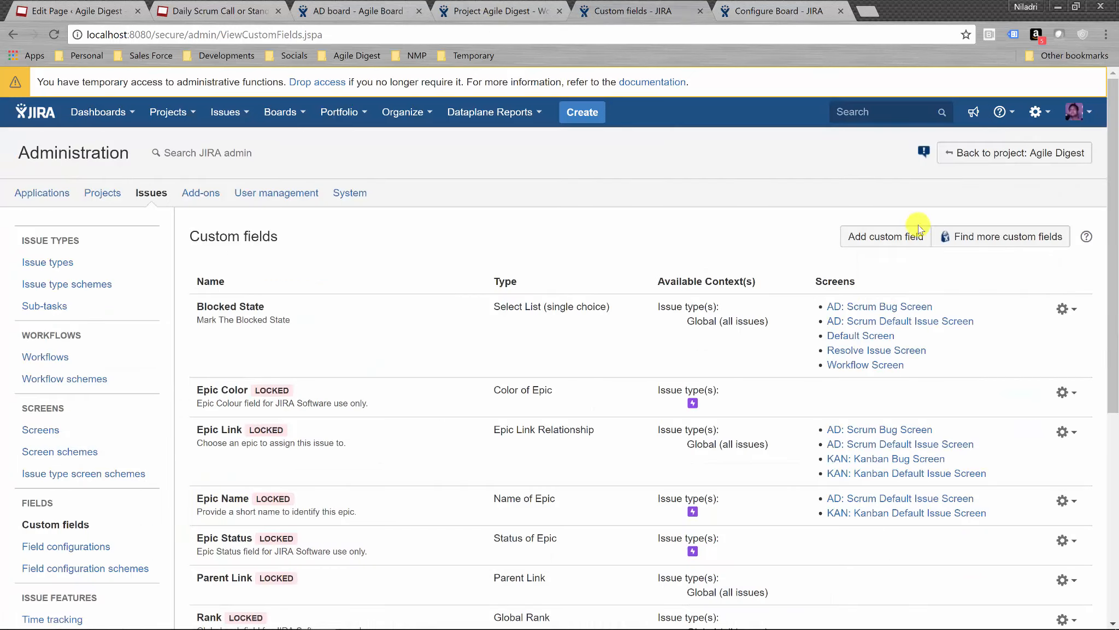
{"action": "left_click", "coordinate": [890, 238]}
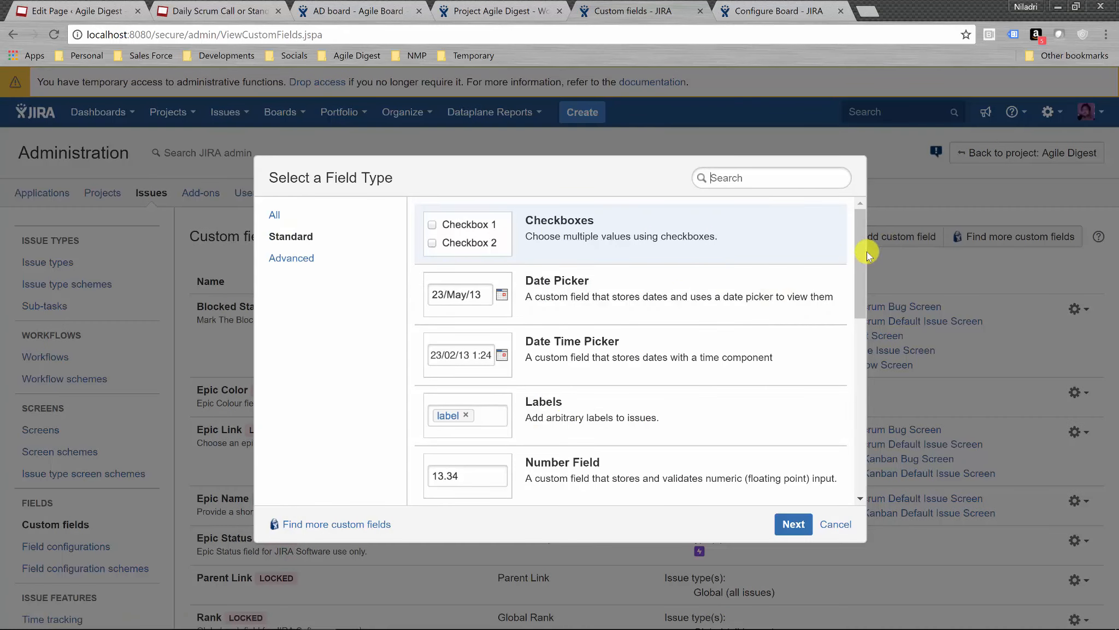
{"action": "scroll", "coordinate": [858, 286], "scroll_direction": "down", "scroll_amount": 1}
{"action": "left_click_drag", "start_coordinate": [858, 286], "coordinate": [857, 392]}
{"action": "left_click", "coordinate": [461, 355]}
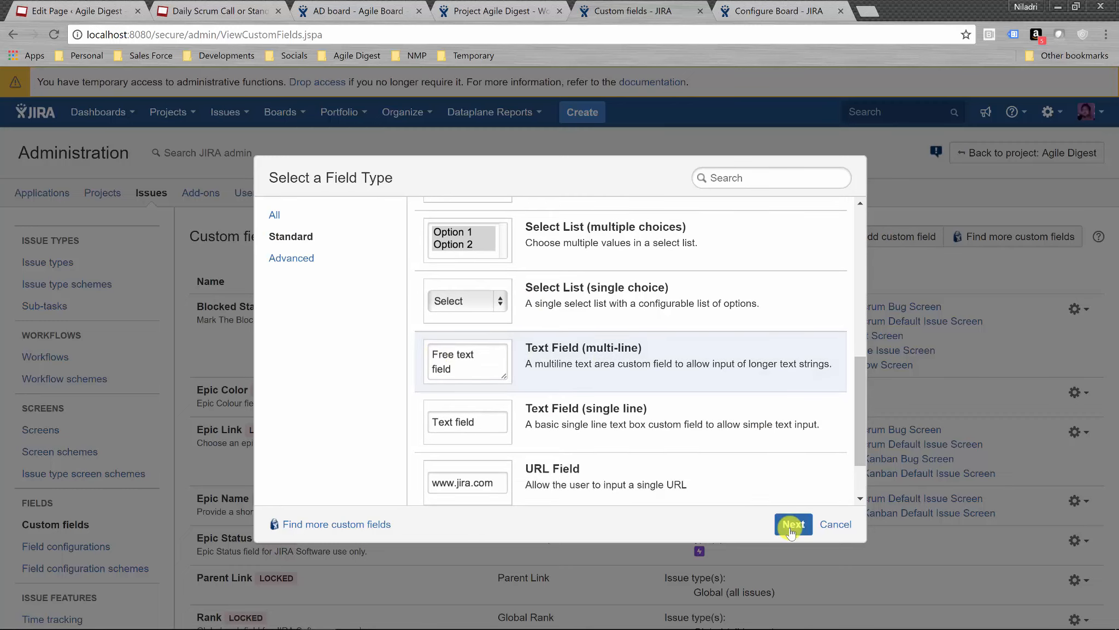
{"action": "left_click", "coordinate": [792, 524]}
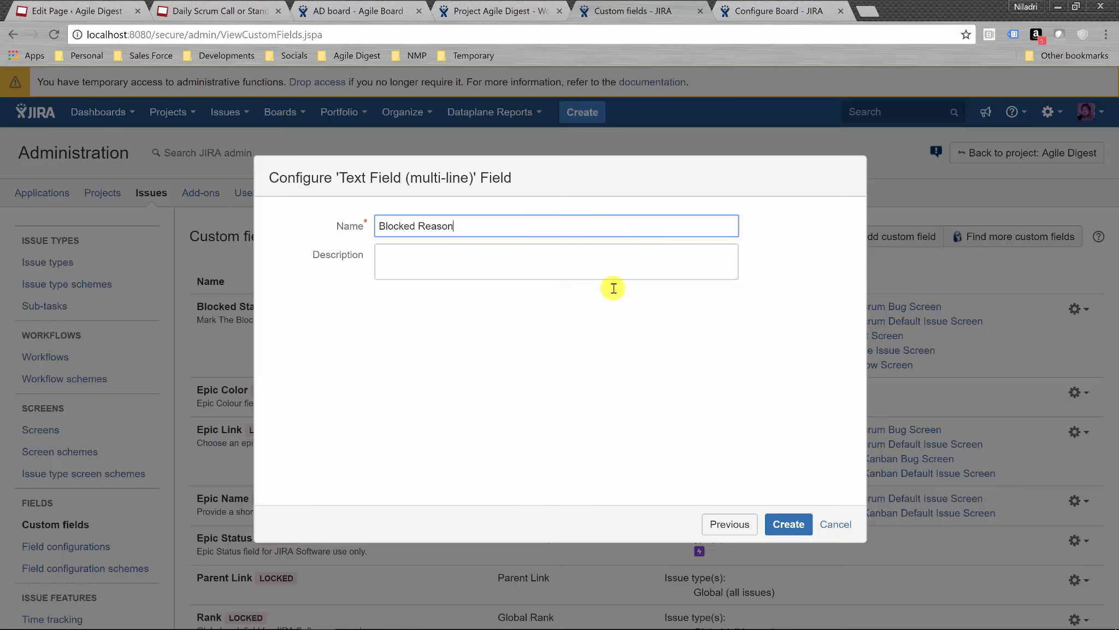
{"action": "left_click", "coordinate": [787, 523]}
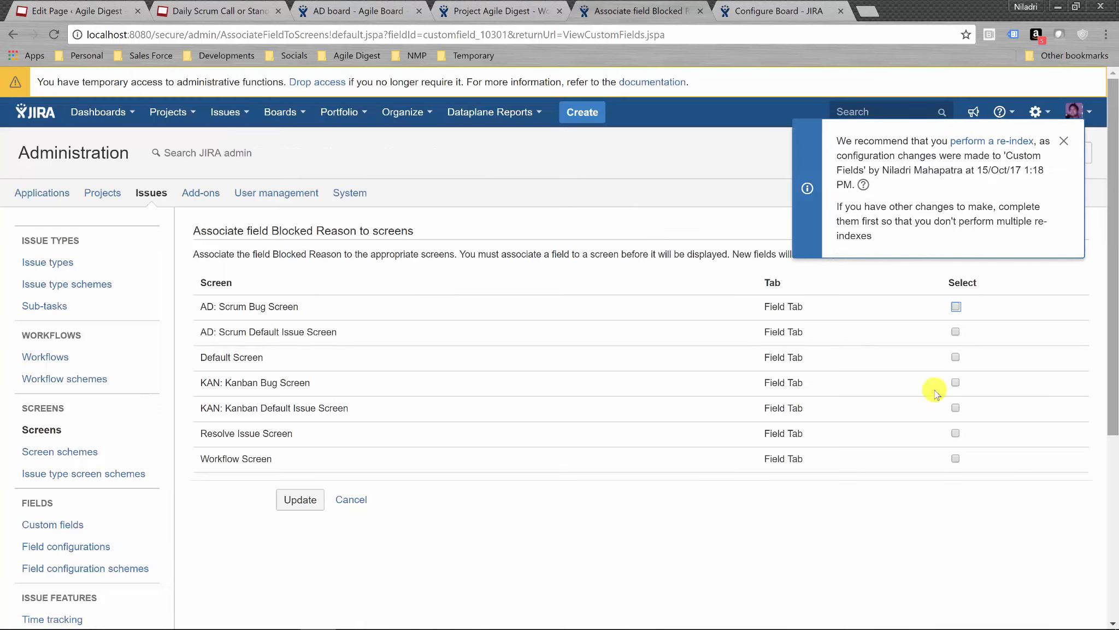
- Associate Blocked Reason with the AD Scrum Bug, AD Scrum Default Issue, Default, Resolve Issue and Workflow screens, and return to the AD board
{"action": "left_click", "coordinate": [1063, 140]}
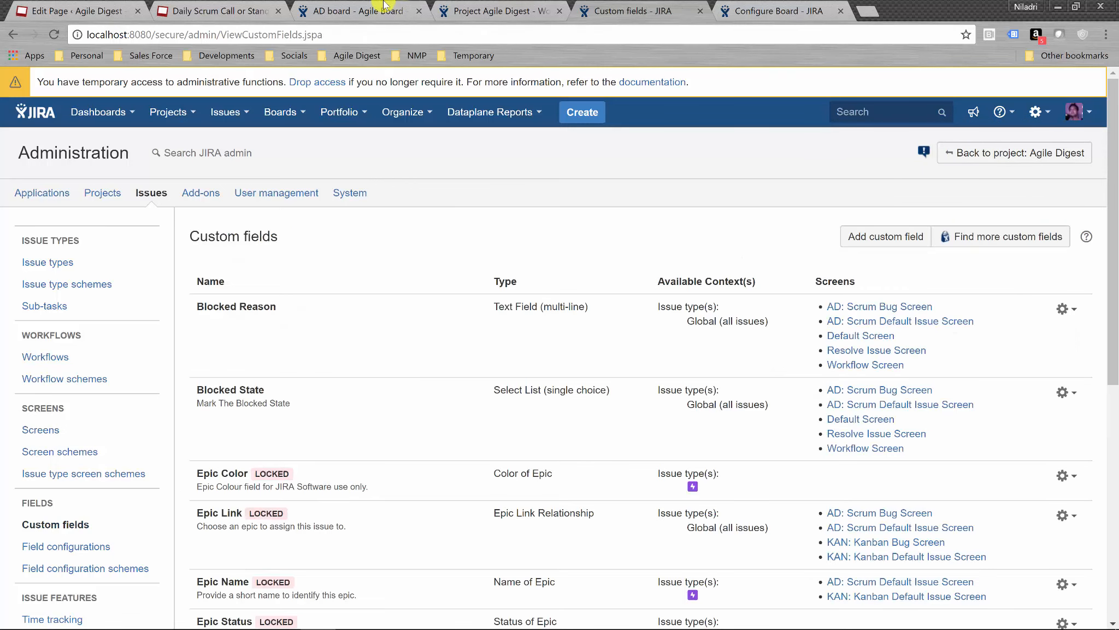
{"action": "left_click", "coordinate": [358, 11]}
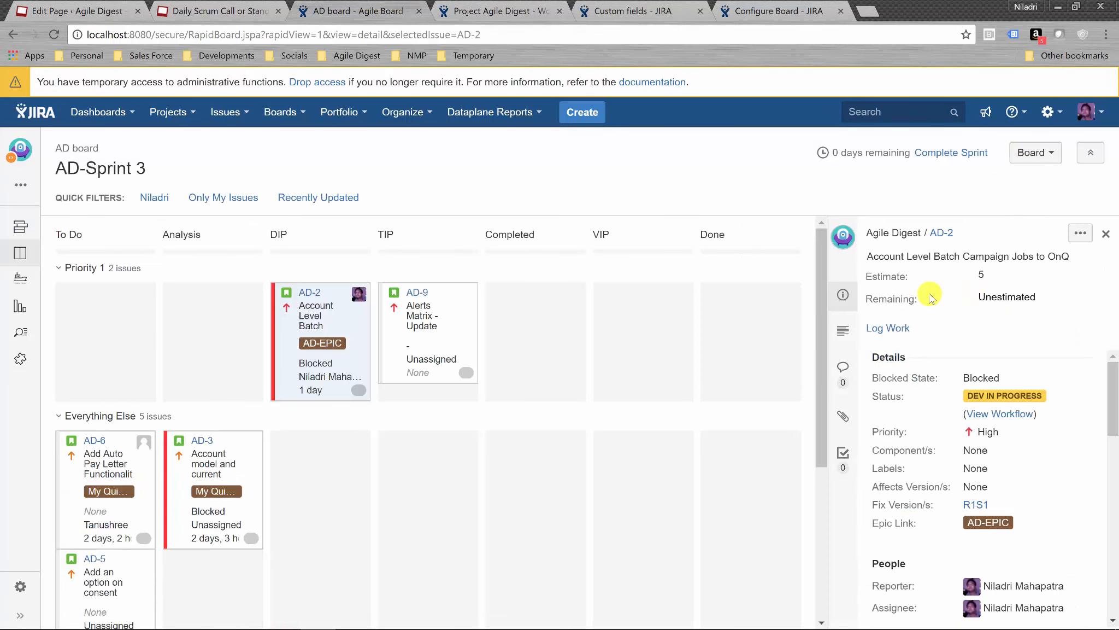
- Add Blocked Reason to the AD board's Issue Detail View, place Blocked State above it, and return to the board
{"action": "left_click", "coordinate": [1025, 154]}
{"action": "left_click", "coordinate": [1008, 183]}
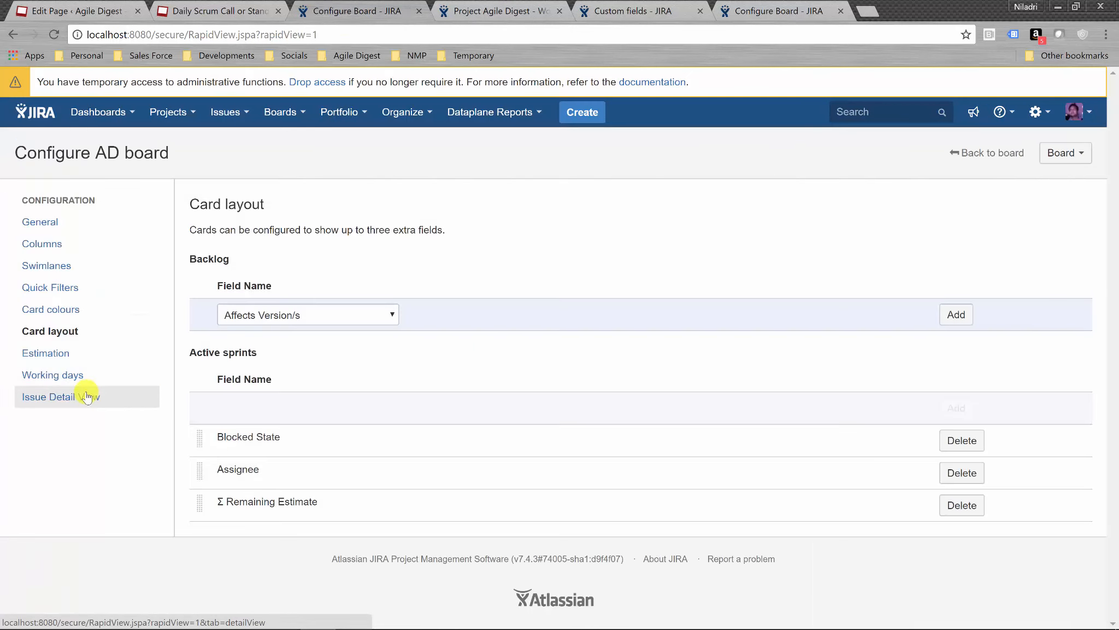
{"action": "left_click", "coordinate": [86, 396]}
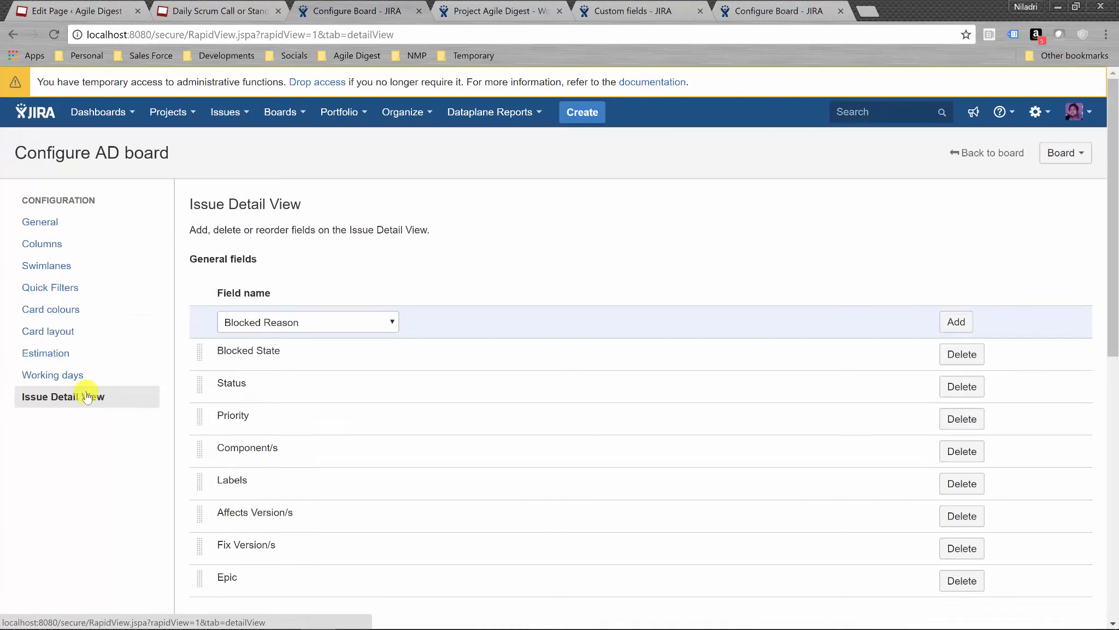
{"action": "left_click", "coordinate": [956, 323]}
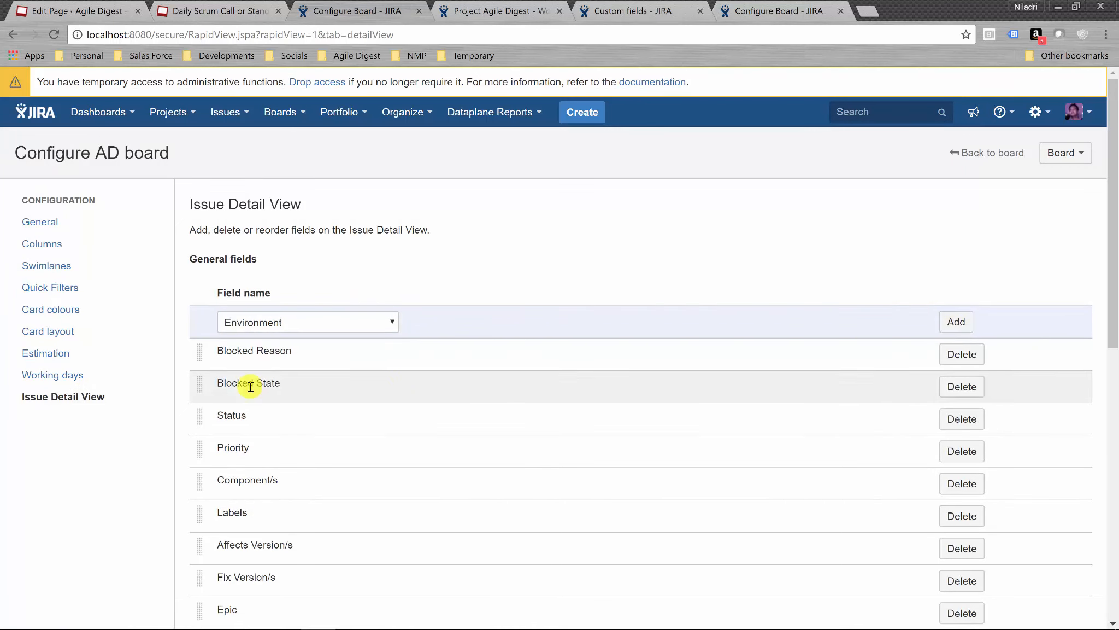
{"action": "left_click_drag", "start_coordinate": [199, 384], "coordinate": [200, 349]}
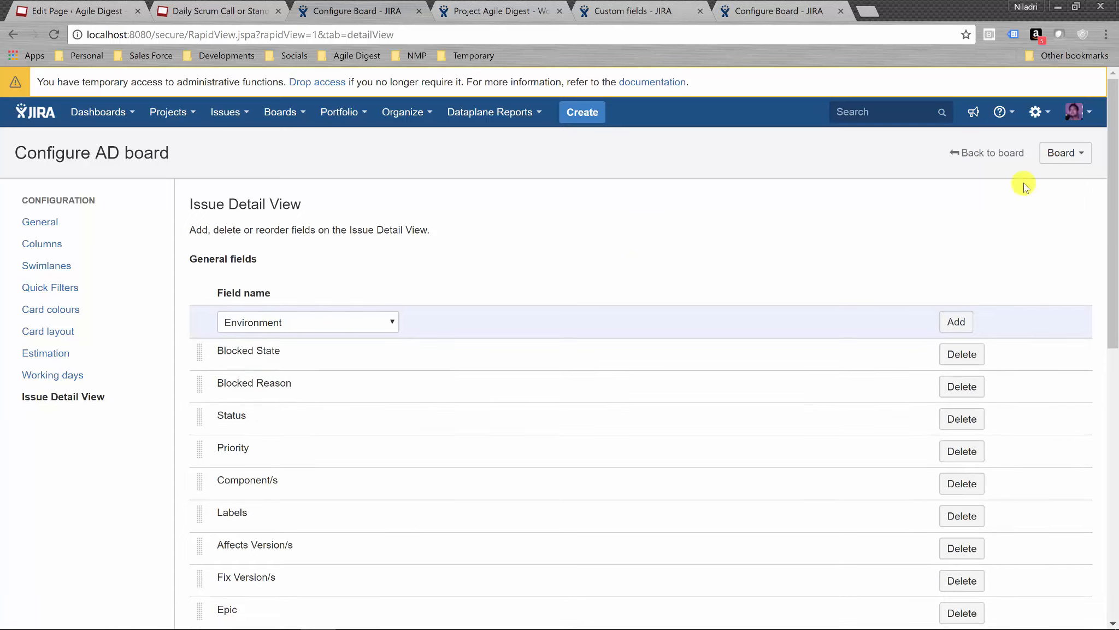
{"action": "left_click", "coordinate": [987, 156]}
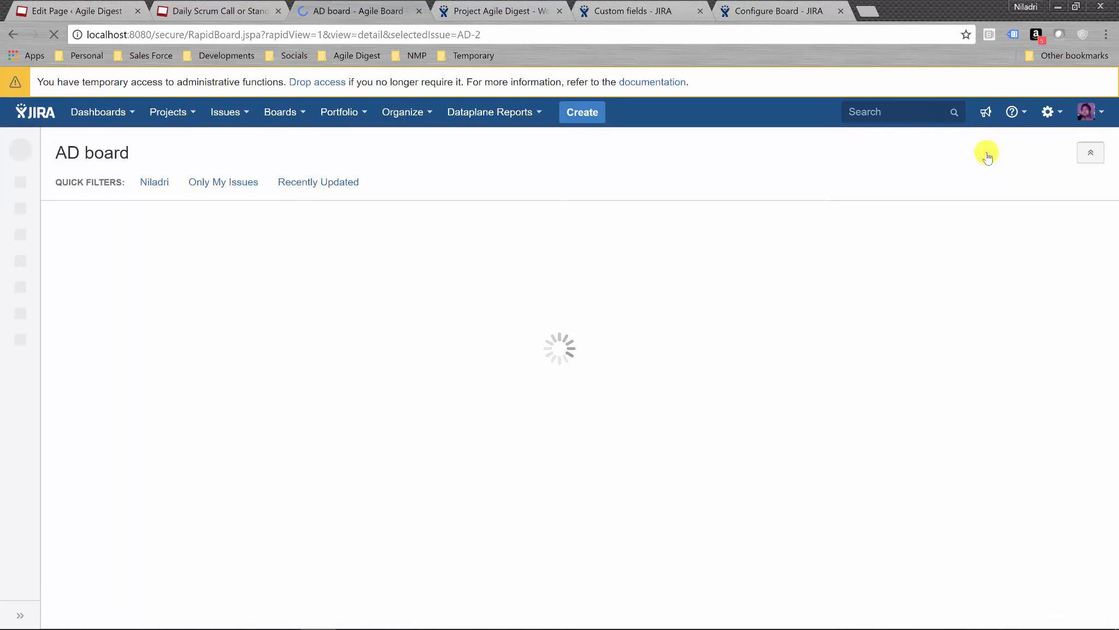
- Set the Blocked Reason of issue AD-2 to "< Database Server Down >"
{"action": "left_click", "coordinate": [331, 318]}
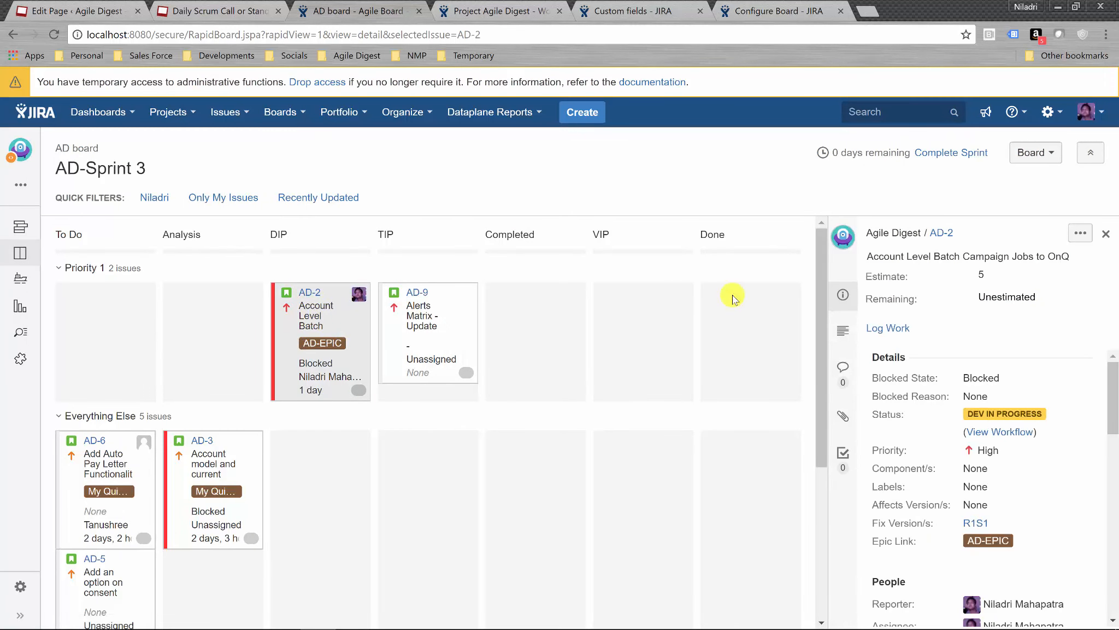
{"action": "left_click", "coordinate": [988, 397]}
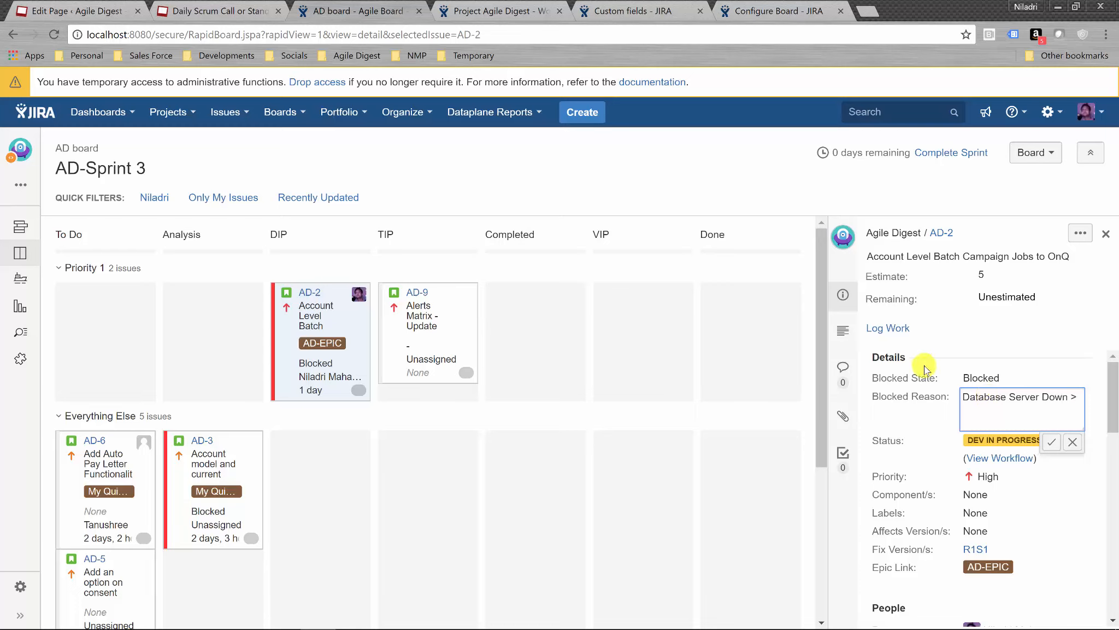
{"action": "left_click", "coordinate": [963, 400]}
{"action": "type", "text": "<"}
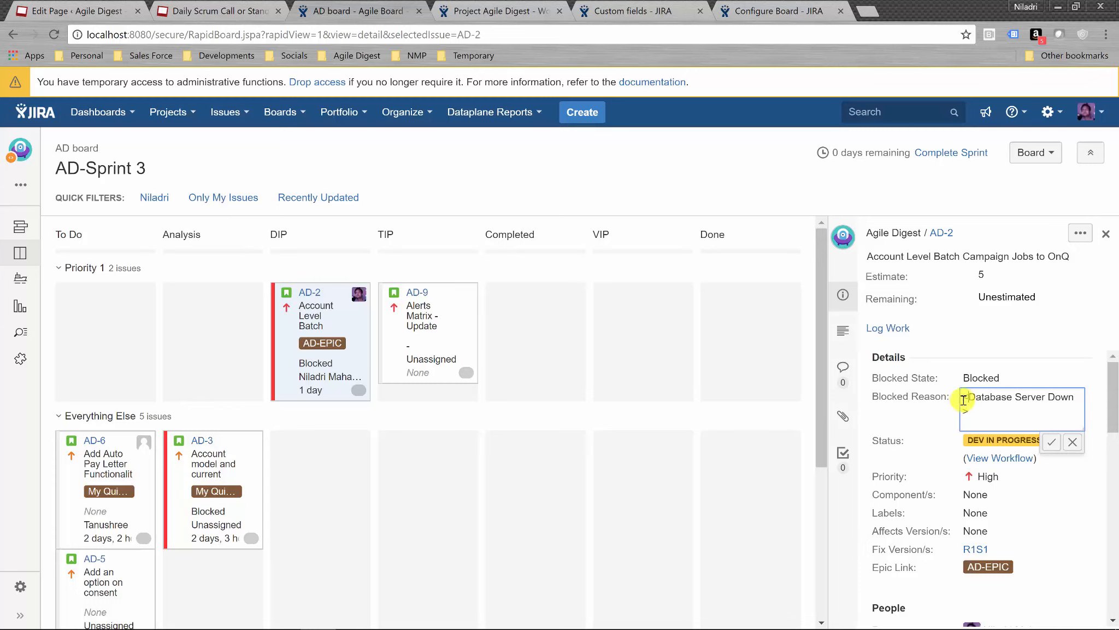
{"action": "left_click", "coordinate": [992, 426]}
{"action": "type", "text": ">"}
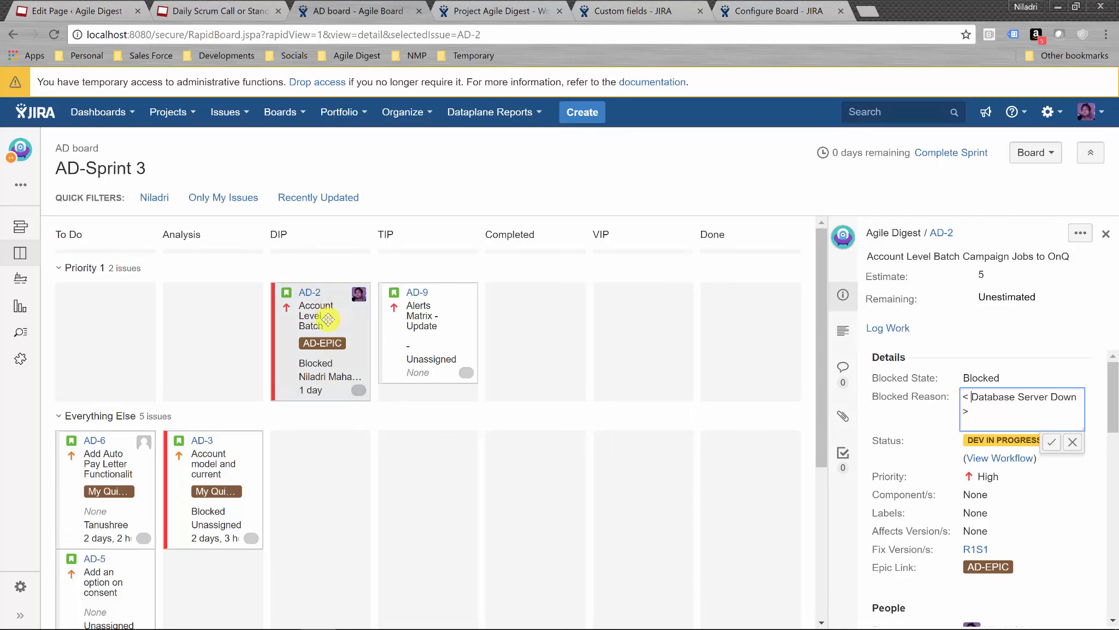
{"action": "left_click", "coordinate": [1050, 447]}
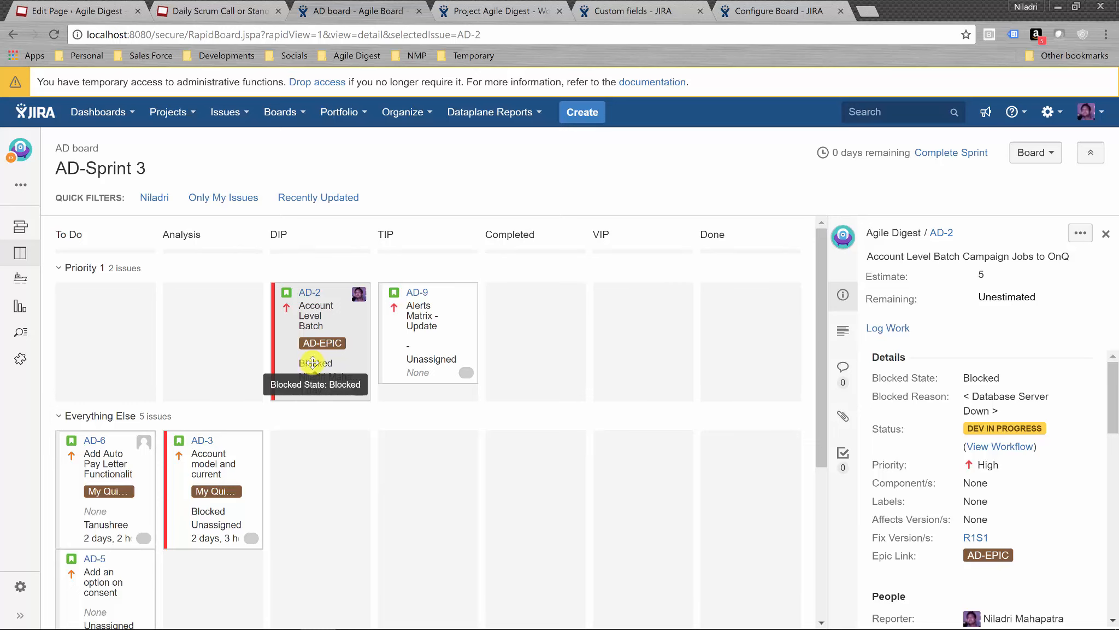
- Replace Blocked State with Blocked Reason in the AD board's active sprints card layout, and return to the board
{"action": "left_click", "coordinate": [1026, 158]}
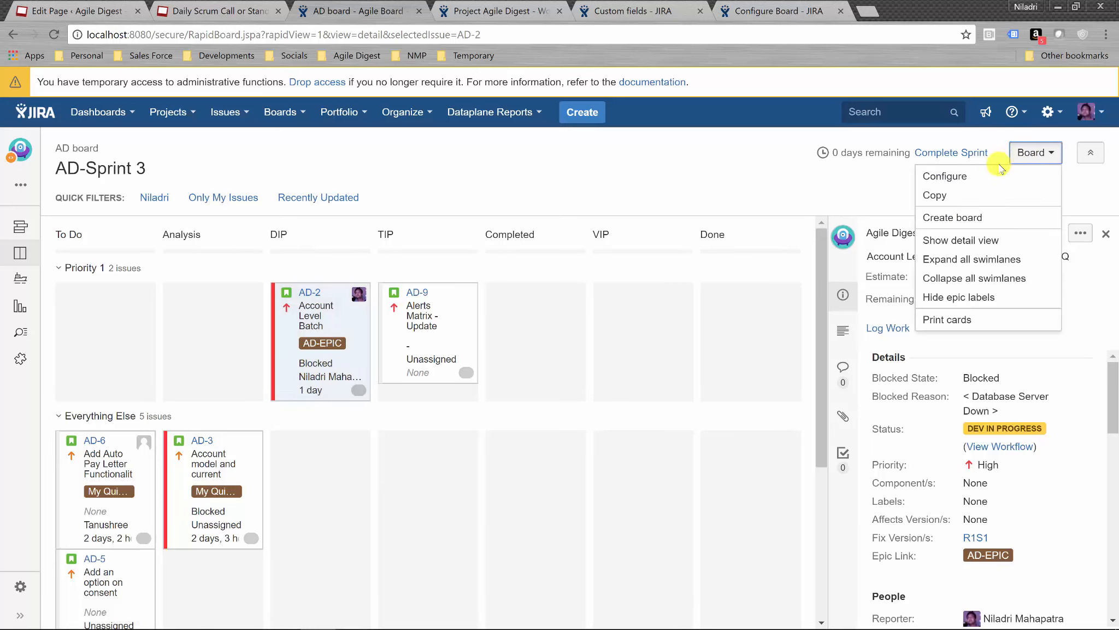
{"action": "left_click", "coordinate": [957, 178]}
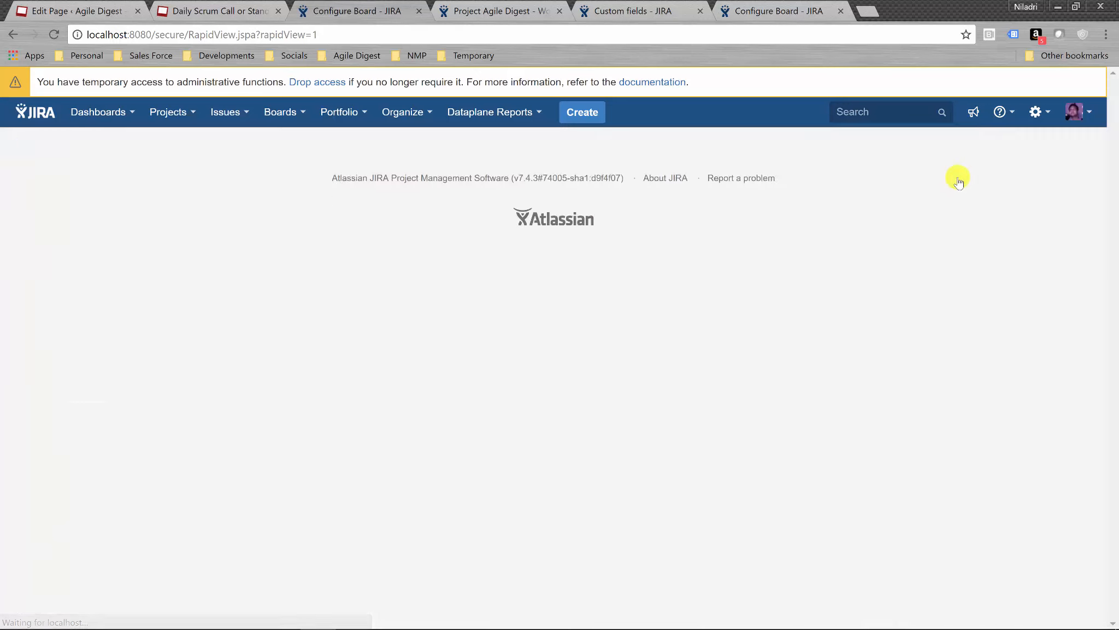
{"action": "left_click", "coordinate": [58, 310]}
{"action": "left_click", "coordinate": [55, 332]}
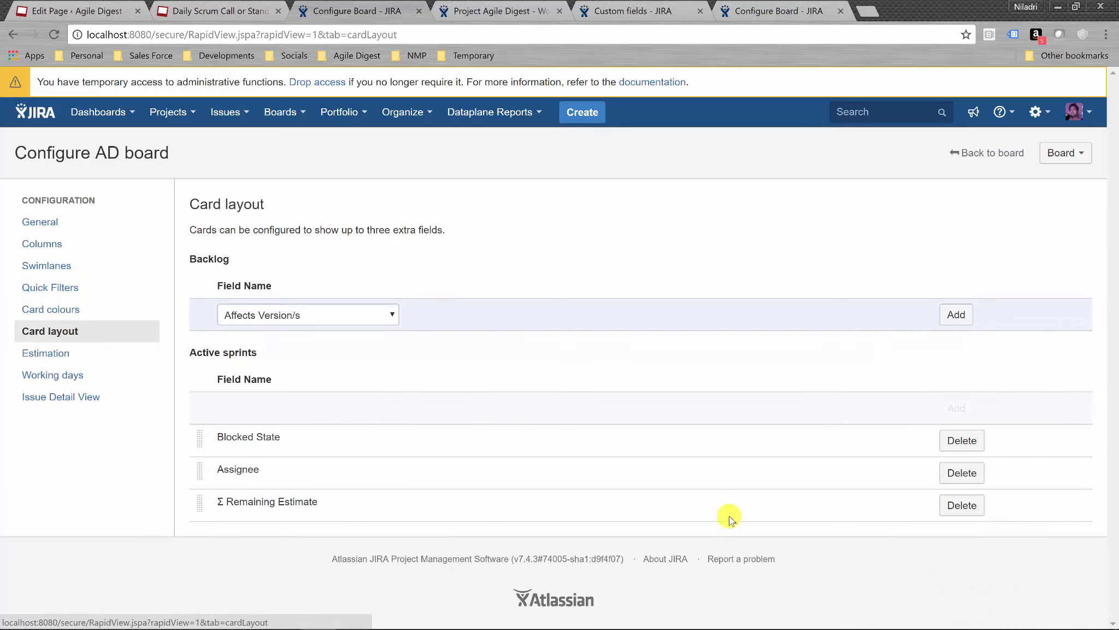
{"action": "left_click", "coordinate": [972, 438]}
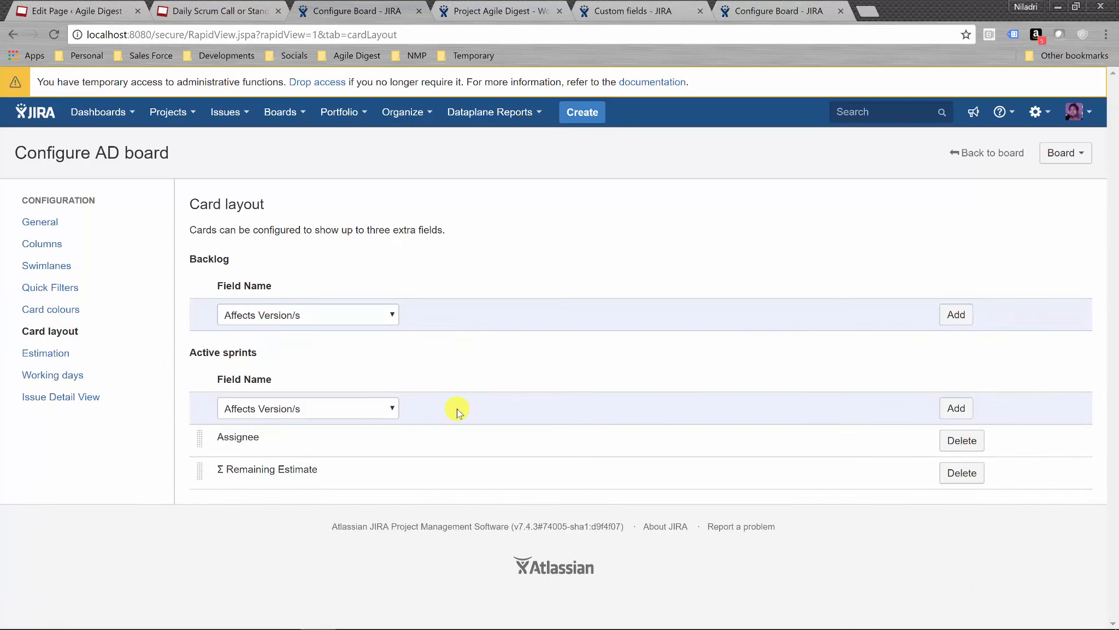
{"action": "left_click", "coordinate": [378, 413]}
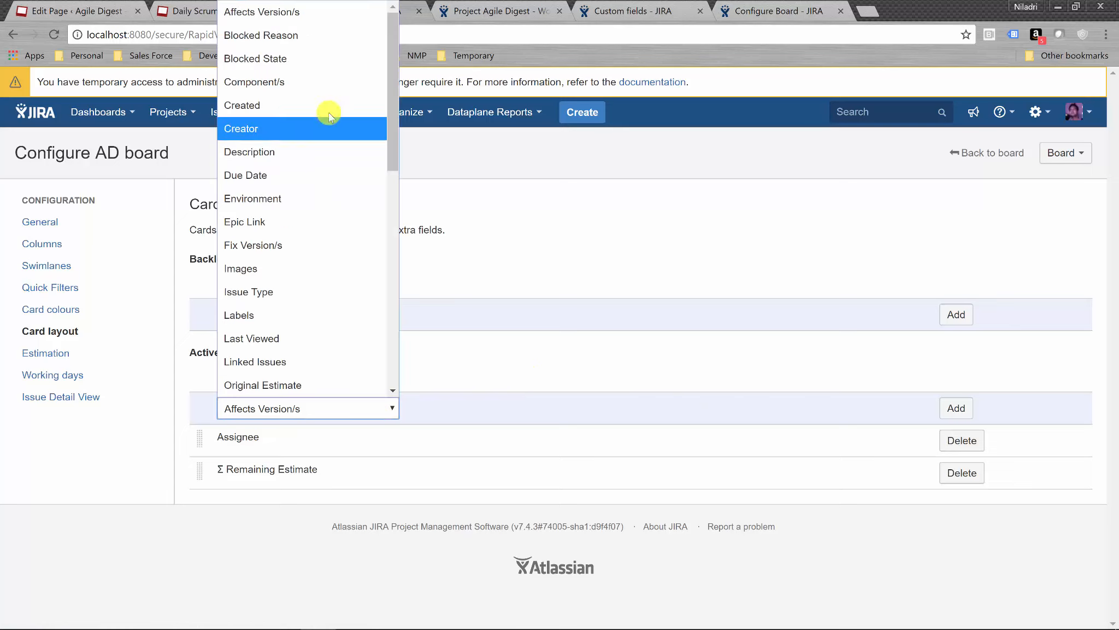
{"action": "left_click", "coordinate": [290, 35]}
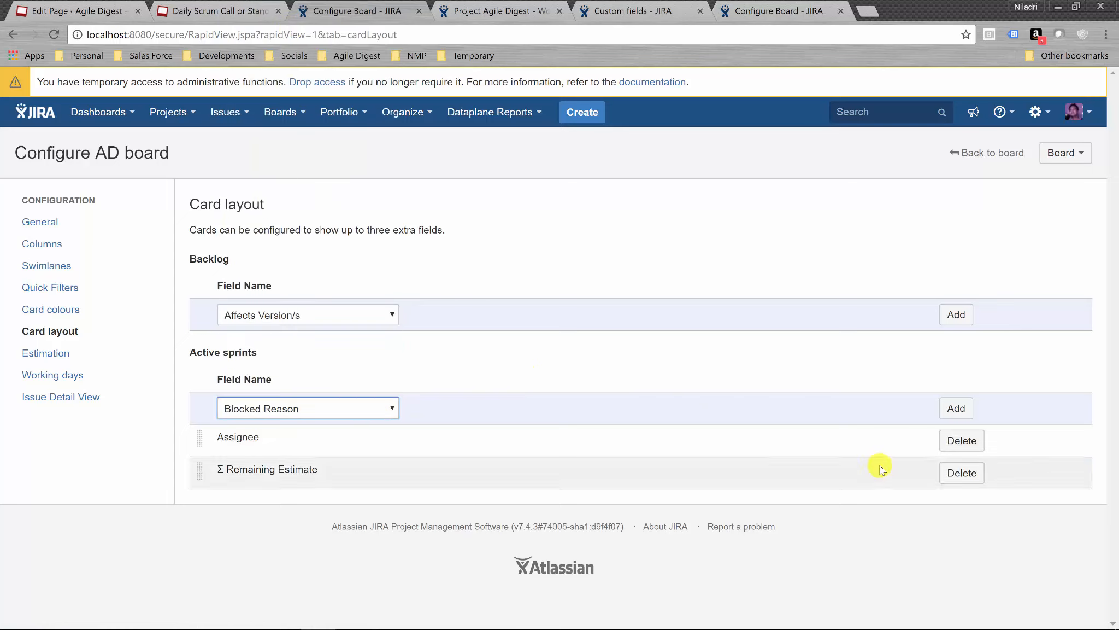
{"action": "left_click", "coordinate": [955, 408]}
{"action": "left_click", "coordinate": [978, 153]}
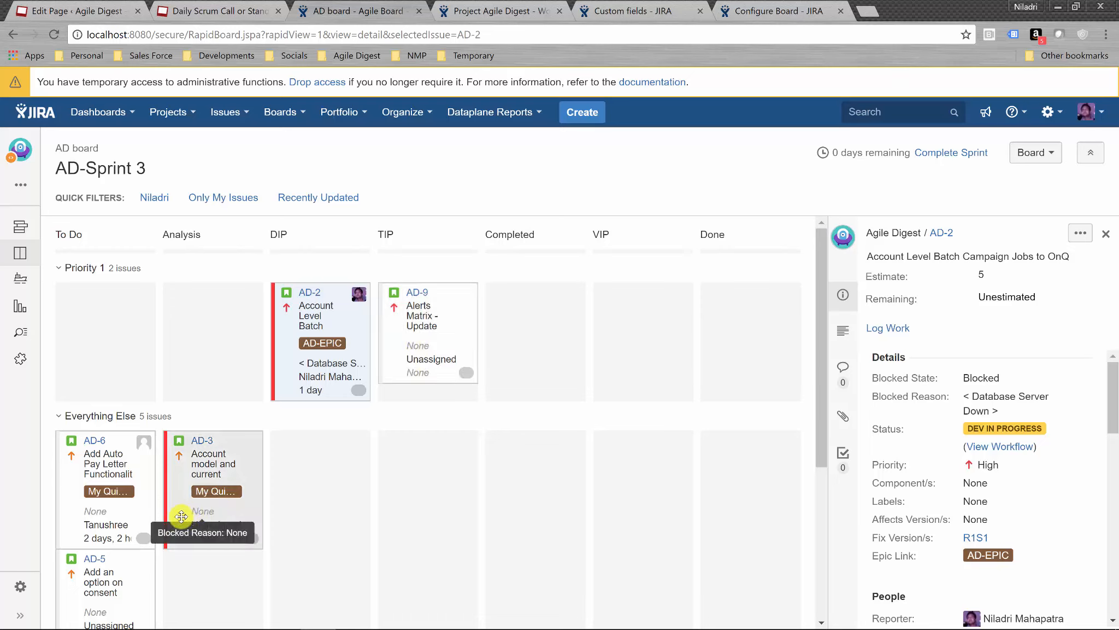
- Set the Blocked Reason of issue AD-3 to "Requirement needs more clarkification"
{"action": "left_click", "coordinate": [209, 510]}
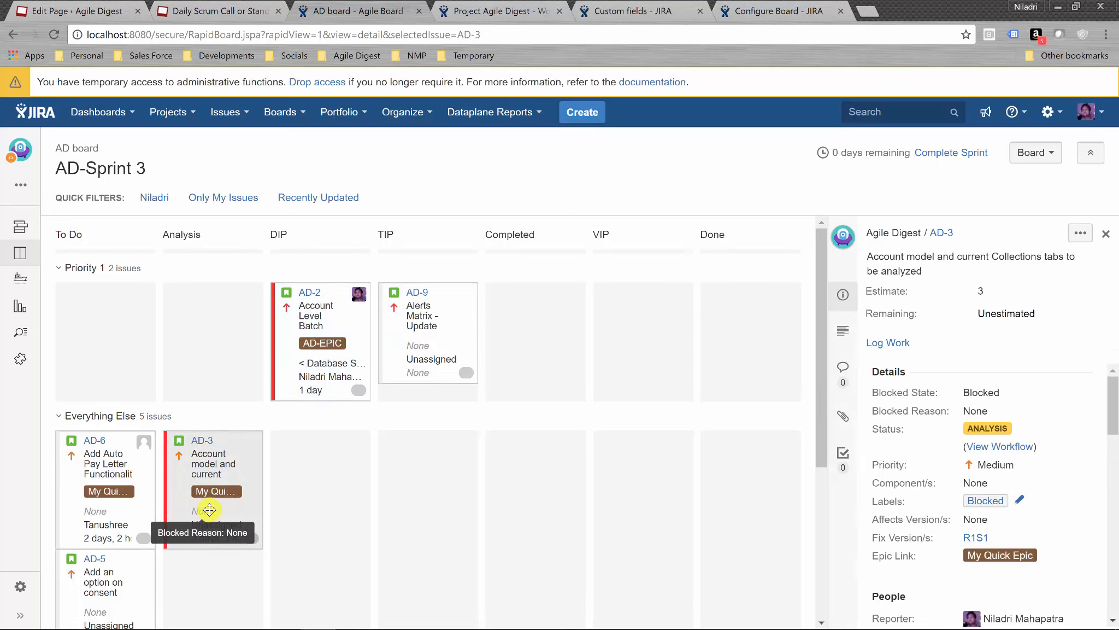
{"action": "left_click", "coordinate": [988, 409]}
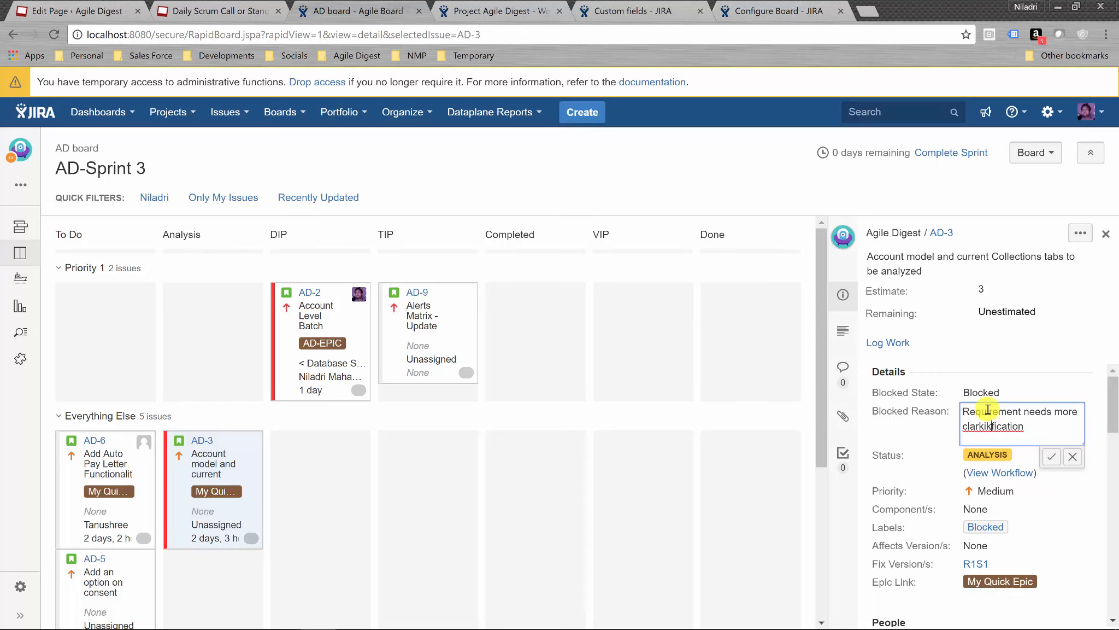
{"action": "key", "text": "BackSpace"}
{"action": "left_click", "coordinate": [1051, 456]}
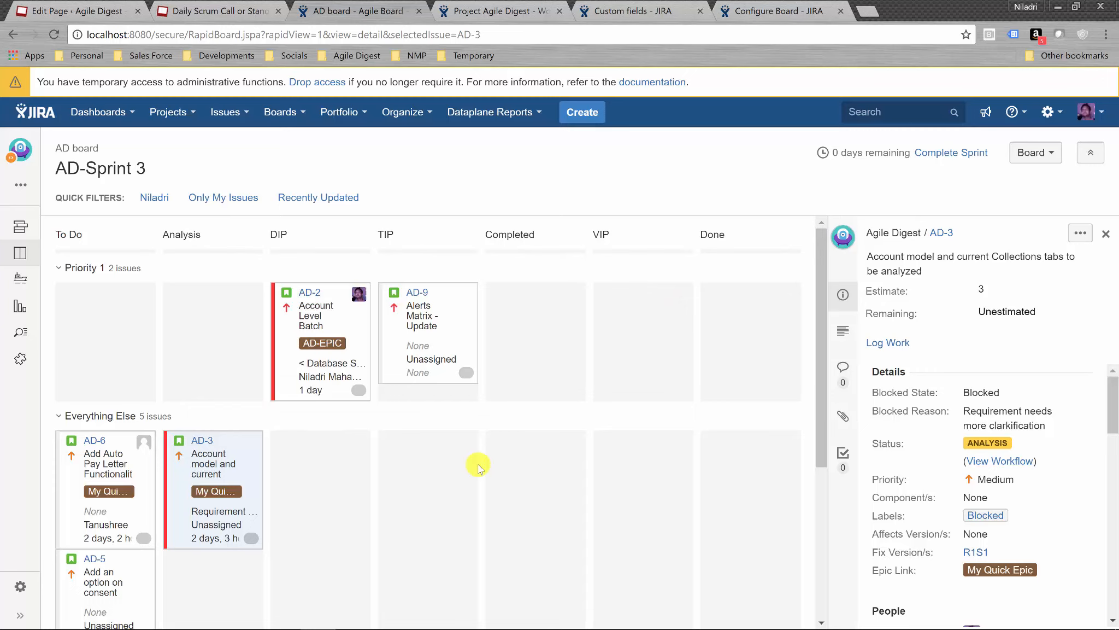
- Switch to the Team Development Board, add Blocked Reason and Blocked State to its Issue Detail View, and return to the board
{"action": "left_click", "coordinate": [19, 186]}
{"action": "left_click", "coordinate": [169, 237]}
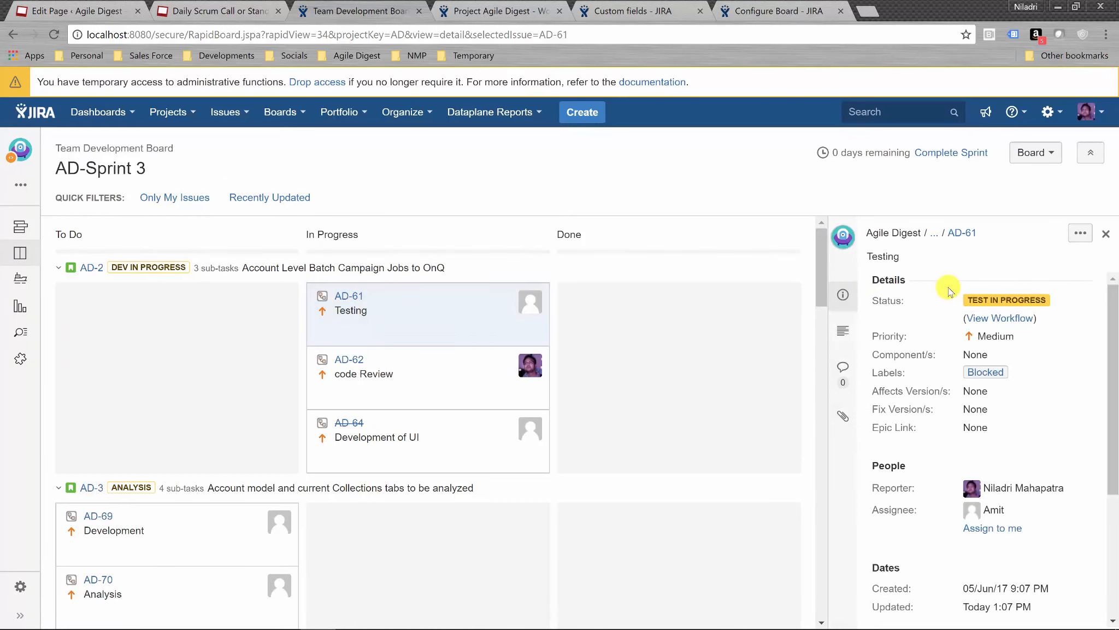
{"action": "left_click", "coordinate": [1032, 153]}
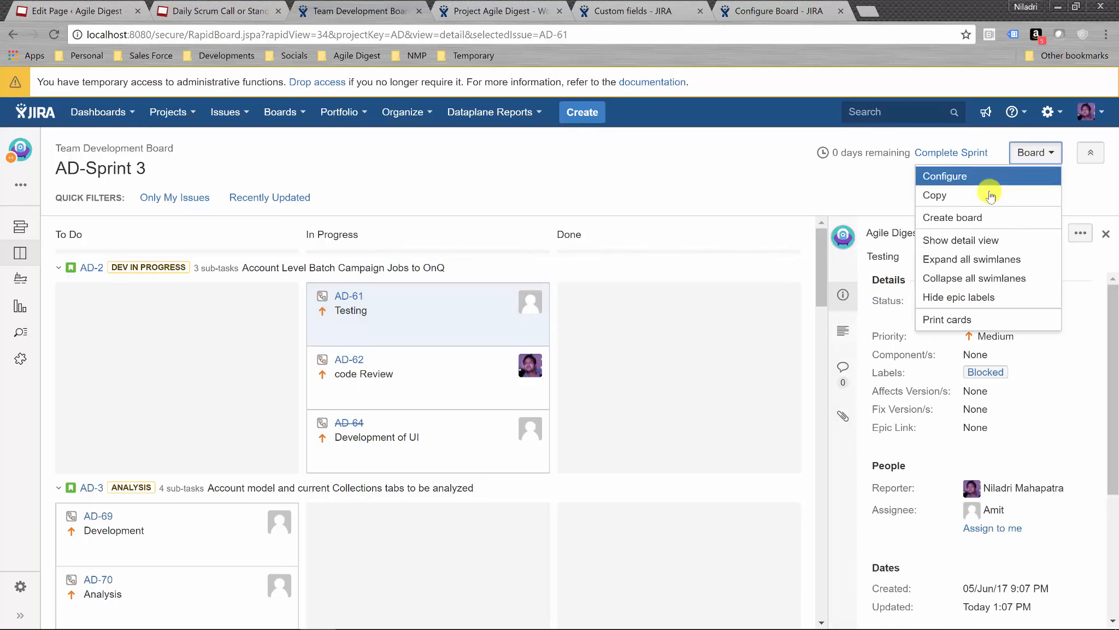
{"action": "left_click", "coordinate": [992, 178]}
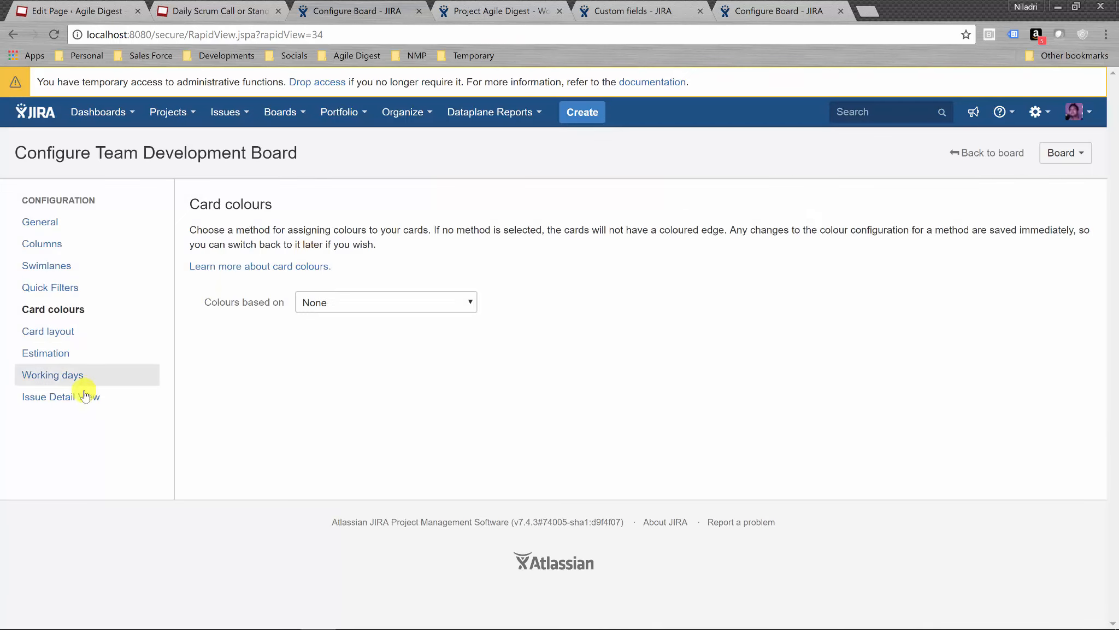
{"action": "left_click", "coordinate": [86, 397]}
{"action": "left_click", "coordinate": [328, 322]}
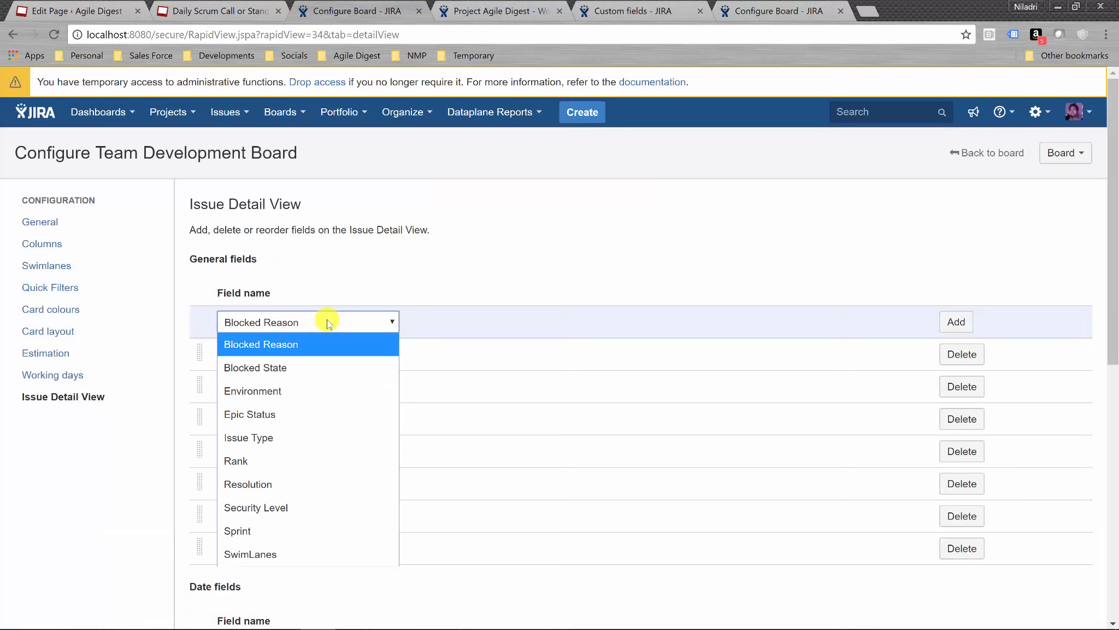
{"action": "left_click", "coordinate": [340, 344]}
{"action": "left_click", "coordinate": [956, 323]}
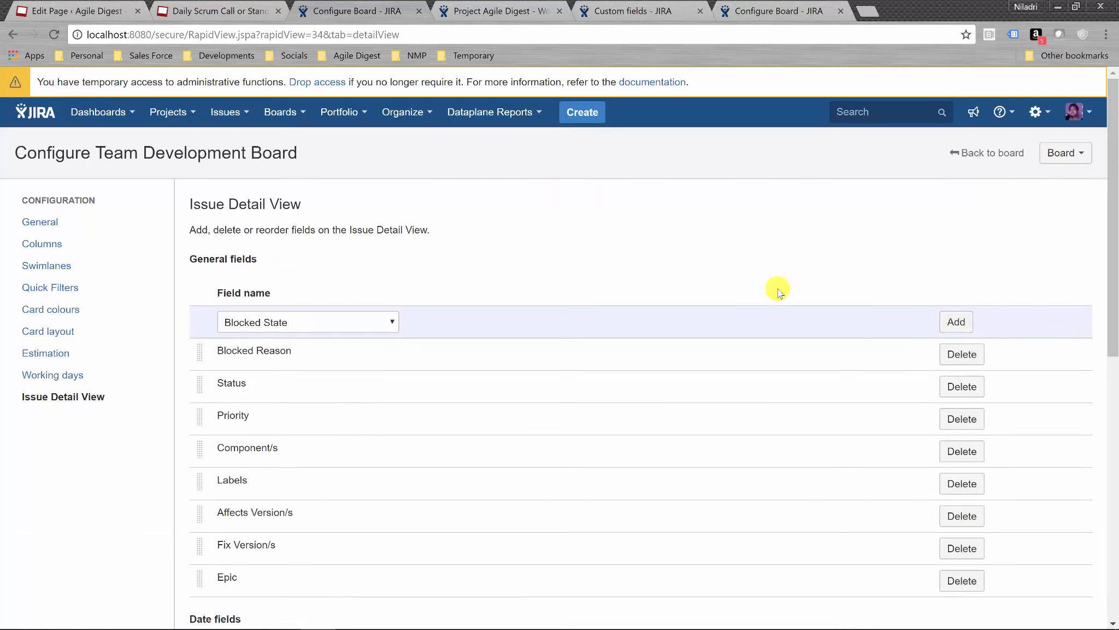
{"action": "left_click", "coordinate": [954, 323]}
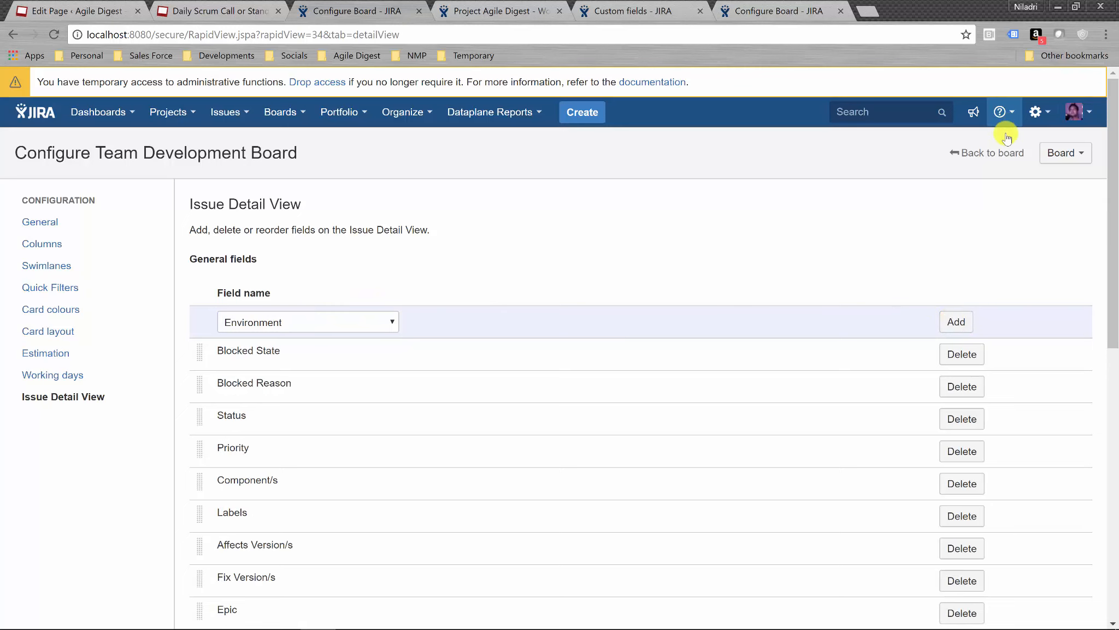
{"action": "left_click", "coordinate": [996, 155]}
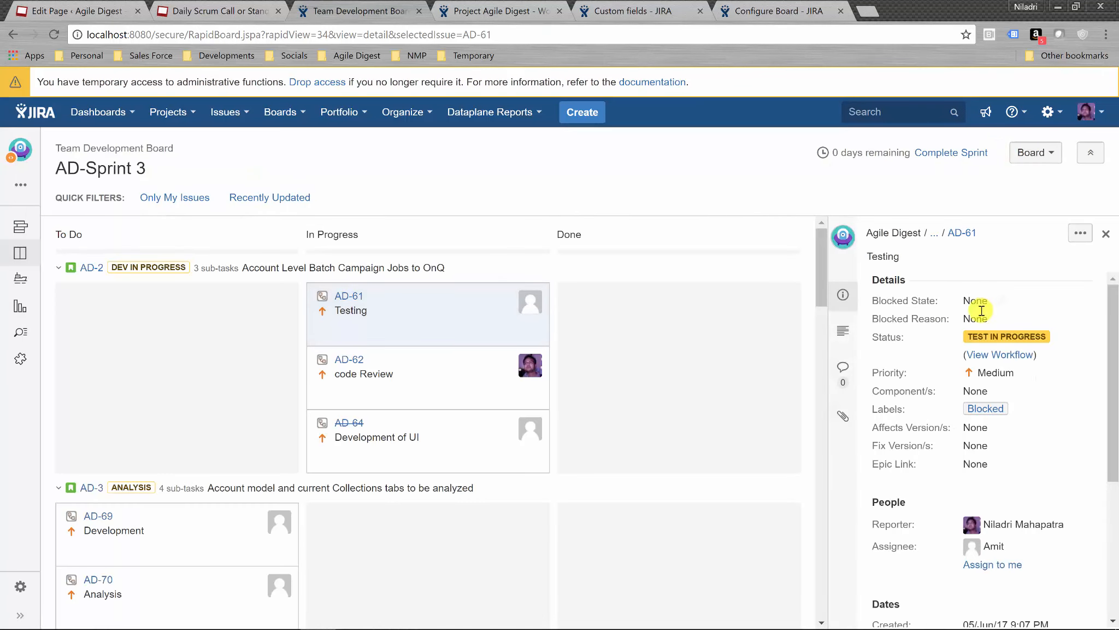
- Set the Blocked Reason of sub-task AD-61 to "Need access to test environment" and its Blocked State to Blocked
{"action": "left_click", "coordinate": [982, 313]}
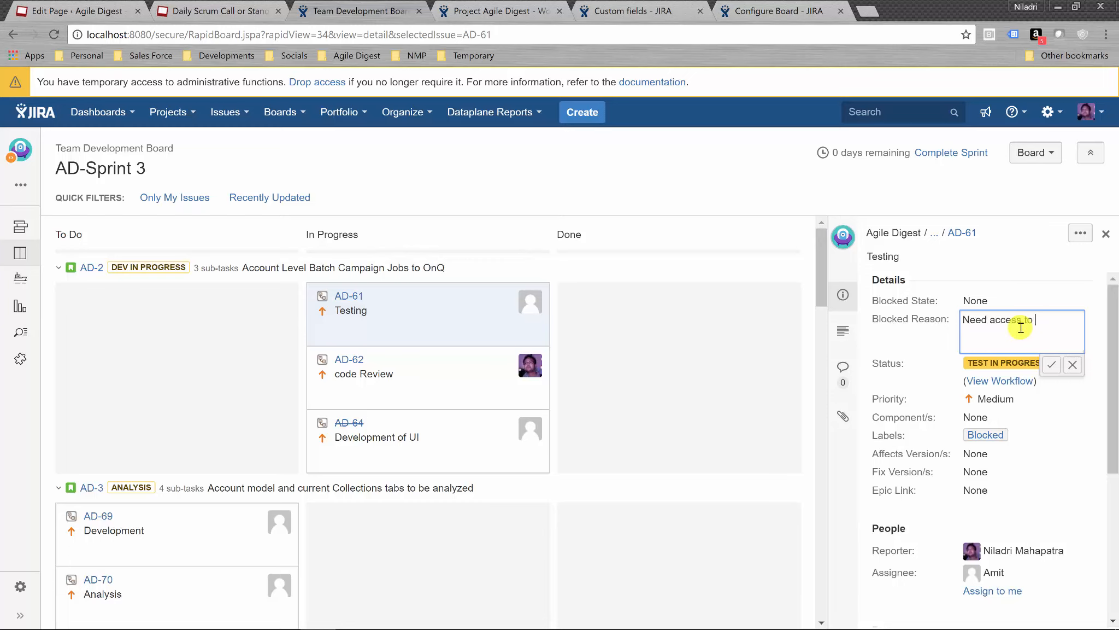
{"action": "type", "text": "Need access to test environment"}
{"action": "left_click", "coordinate": [999, 300]}
{"action": "left_click", "coordinate": [1050, 320]}
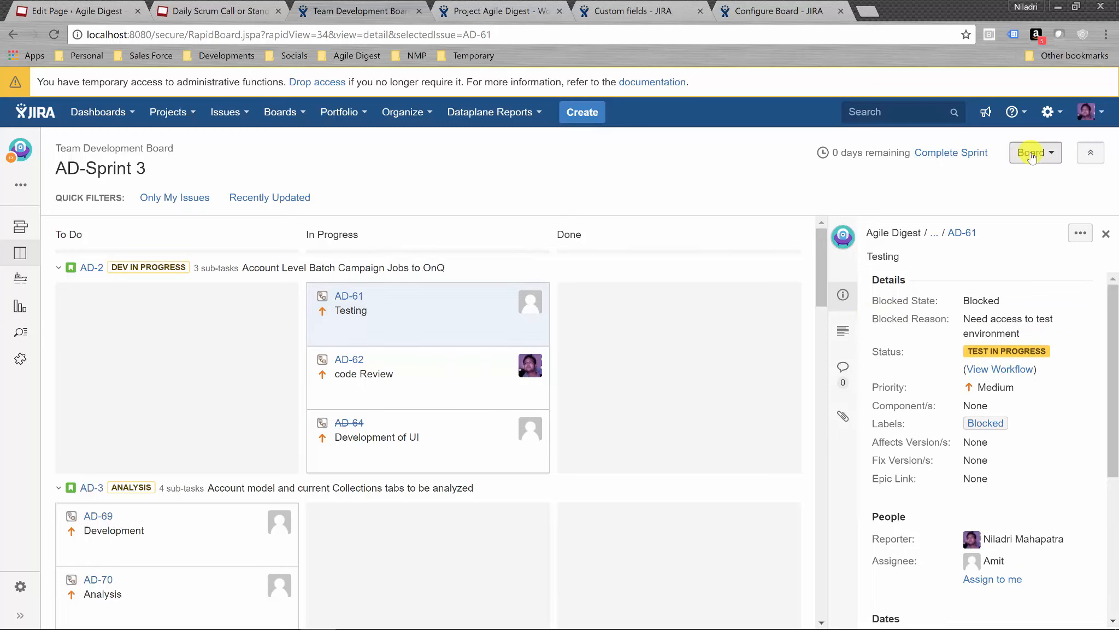
- Base the Team Development Board's card colours on queries, with red for "Blocked State" = Blocked, and reload the board
{"action": "key", "text": "F5"}
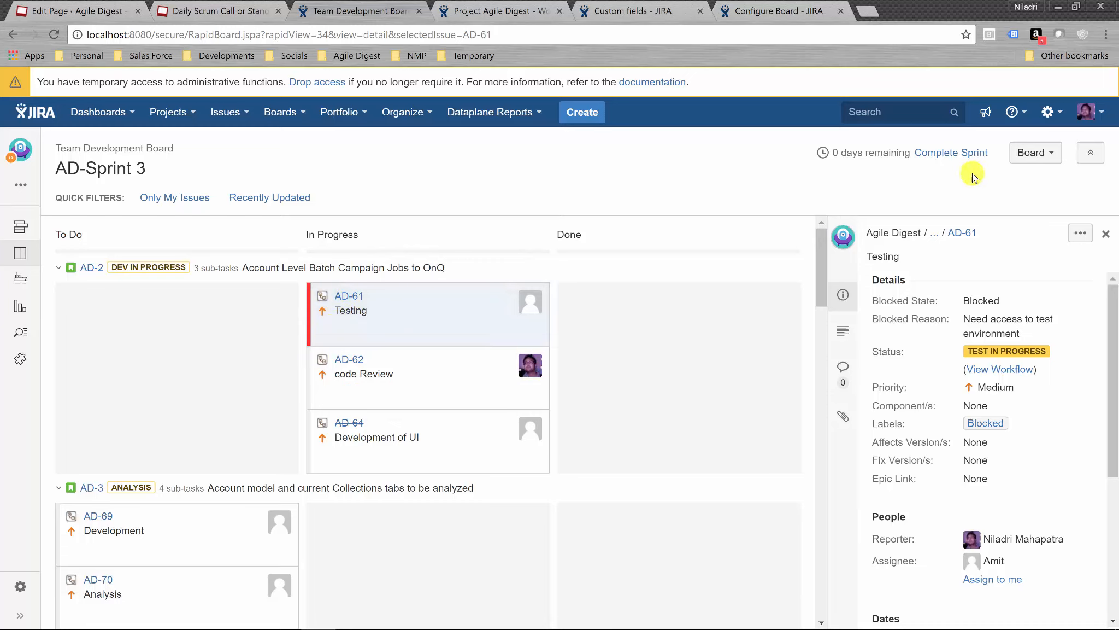
- Add Blocked Reason to the active sprints card layout of the Team Development Board, and return to the board
{"action": "left_click", "coordinate": [1033, 153]}
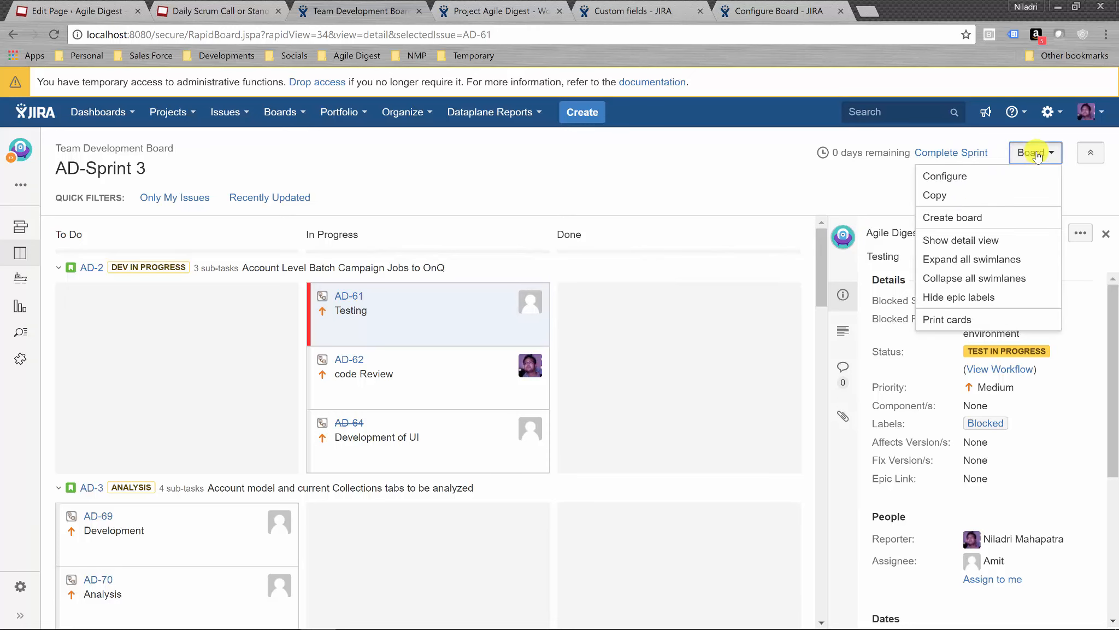
{"action": "left_click", "coordinate": [990, 175]}
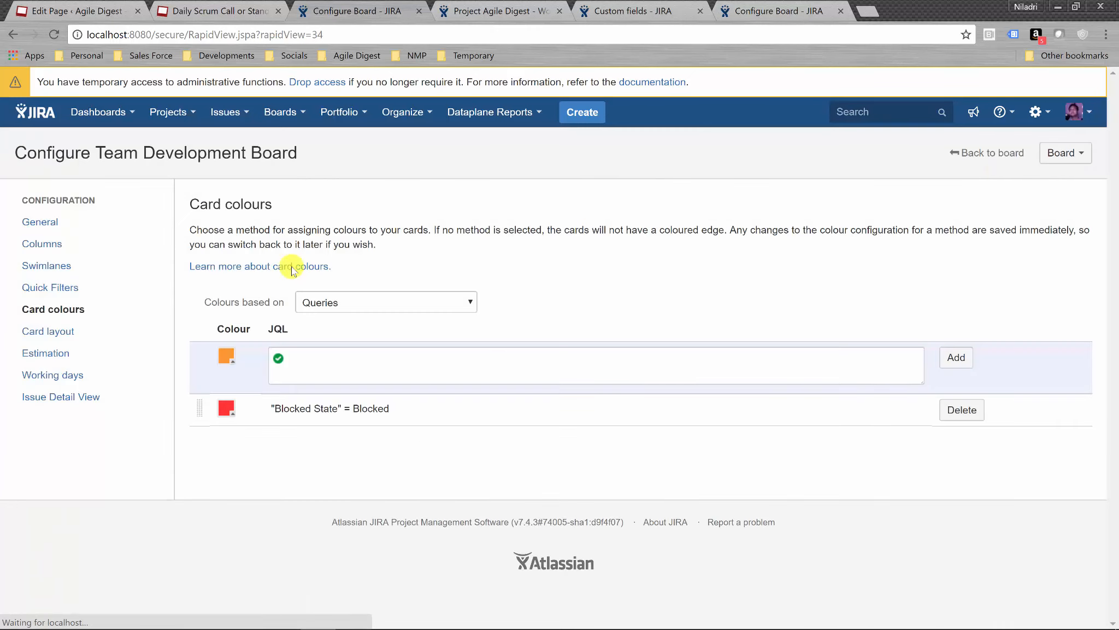
{"action": "left_click", "coordinate": [55, 331]}
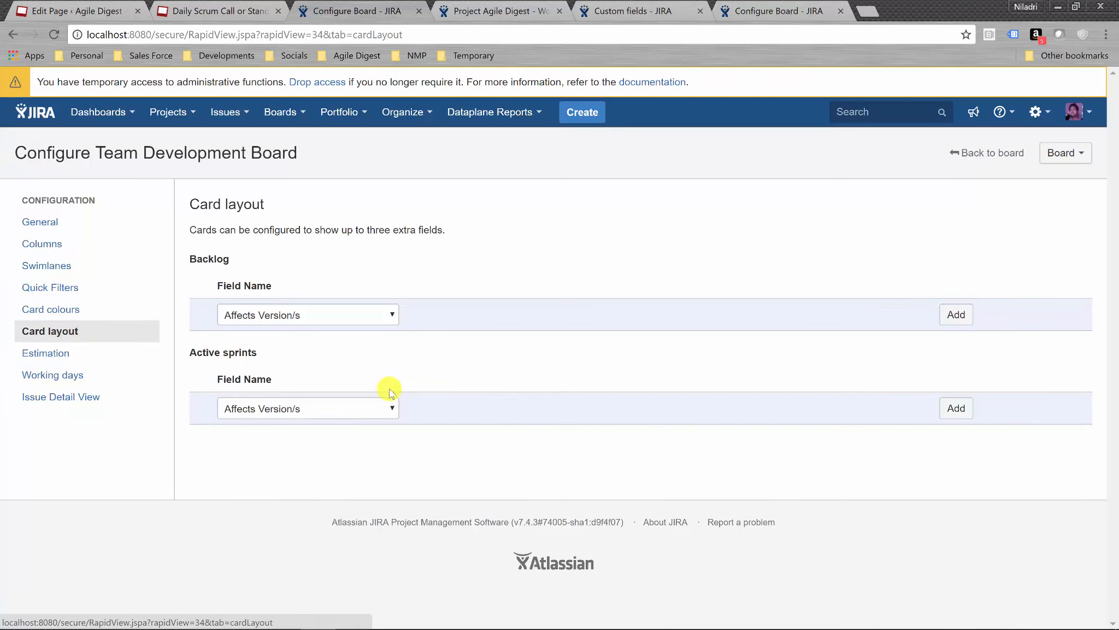
{"action": "left_click", "coordinate": [376, 407]}
{"action": "key", "text": "Down"}
{"action": "key", "text": "Down"}
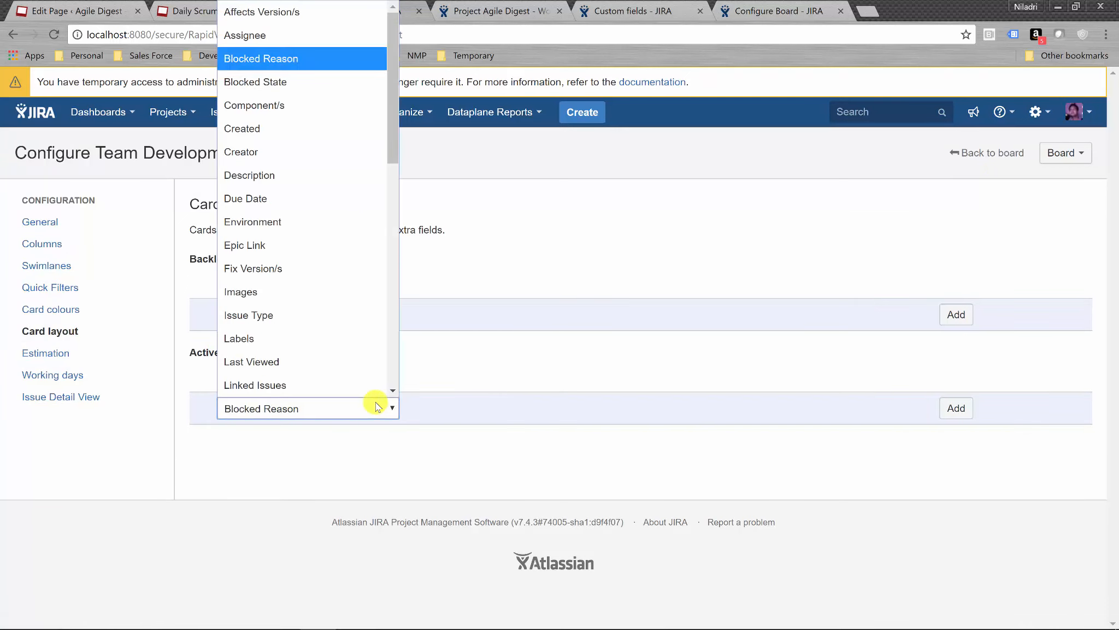
{"action": "left_click", "coordinate": [313, 64]}
{"action": "left_click", "coordinate": [956, 407]}
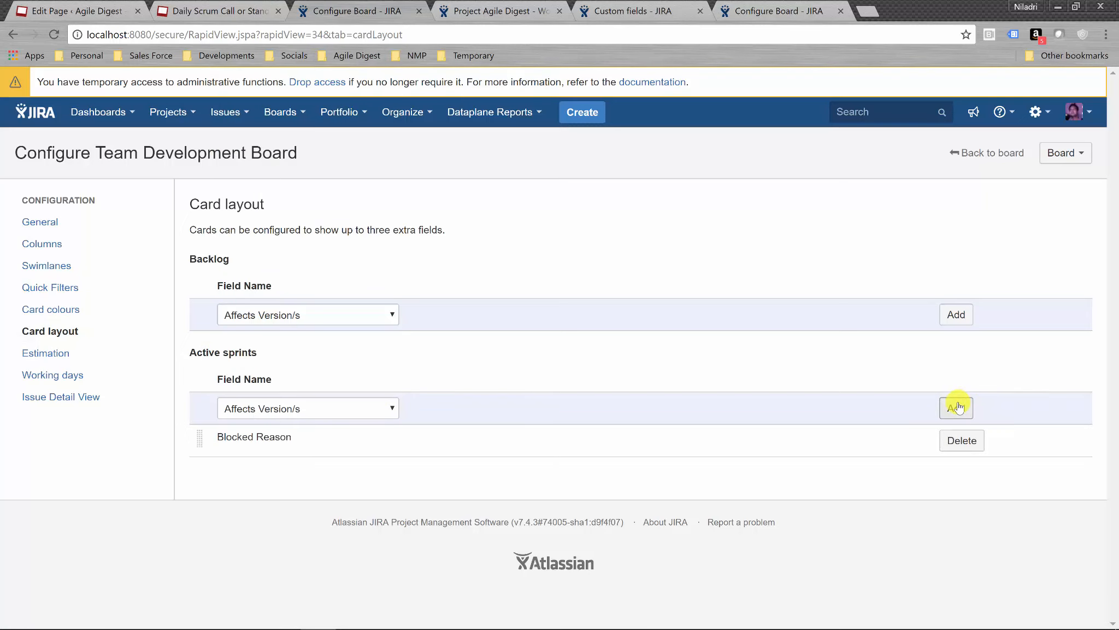
{"action": "left_click", "coordinate": [992, 153]}
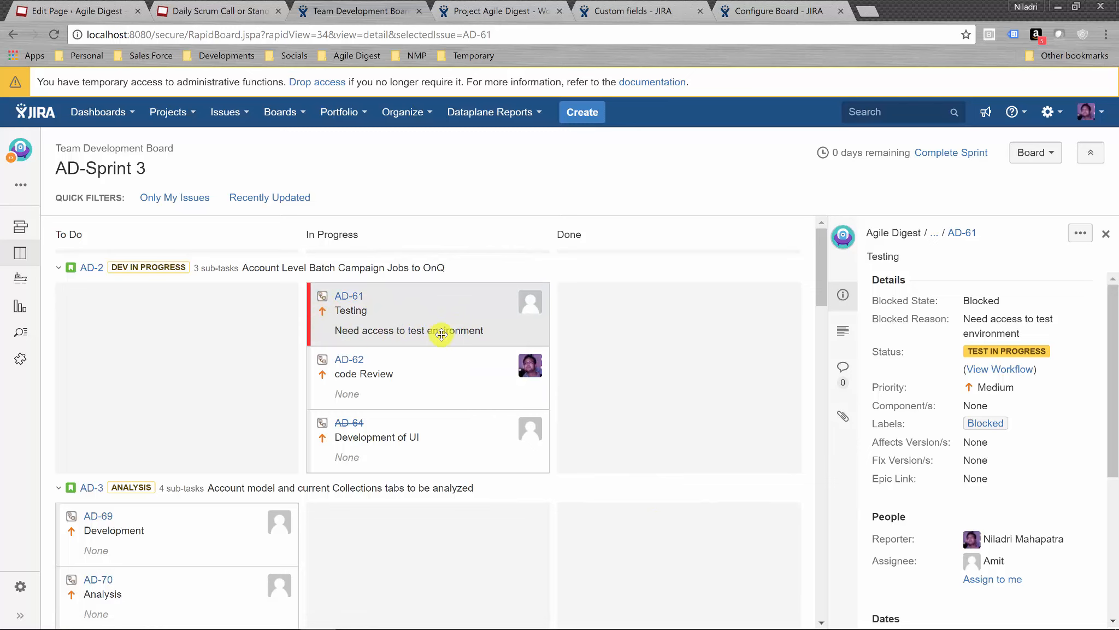
- Look over the sub-task cards on the Team Development Board and read the full Blocked Reason of AD-61
{"action": "scroll", "coordinate": [449, 399], "scroll_direction": "down", "scroll_amount": 4}
{"action": "scroll", "coordinate": [451, 402], "scroll_direction": "up", "scroll_amount": 4}
{"action": "scroll", "coordinate": [451, 401], "scroll_direction": "up", "scroll_amount": 1}
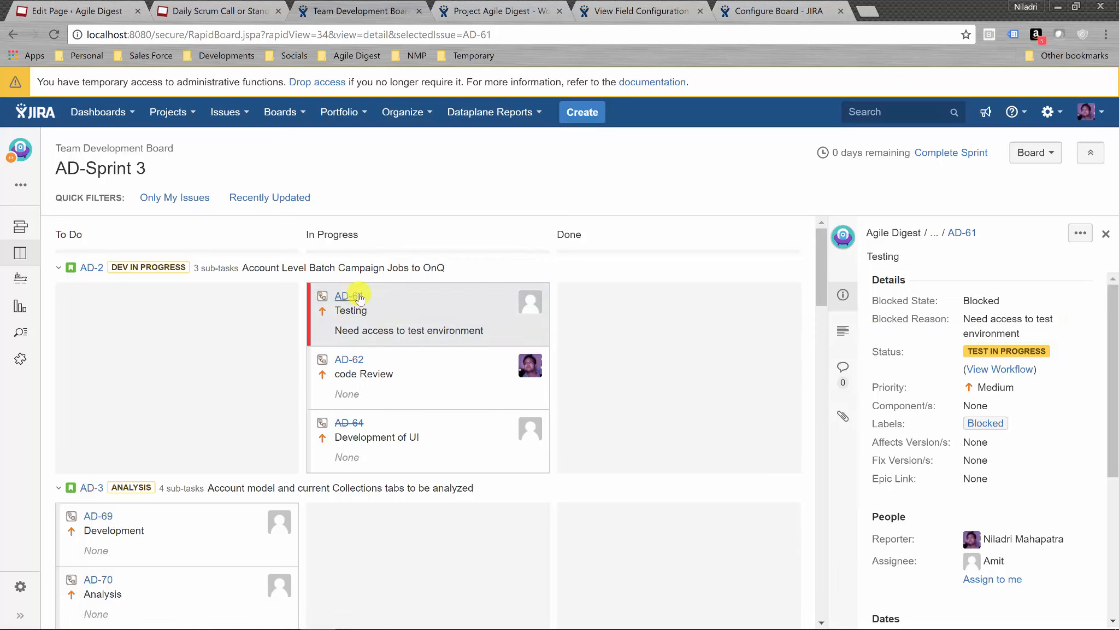
{"action": "mouse_move", "coordinate": [420, 325]}
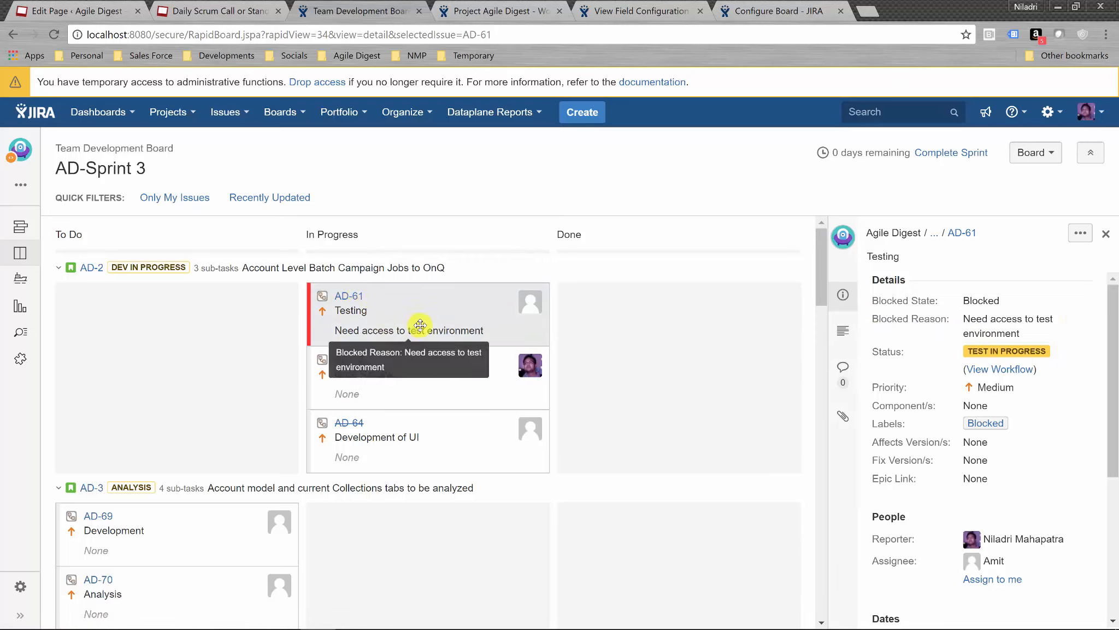